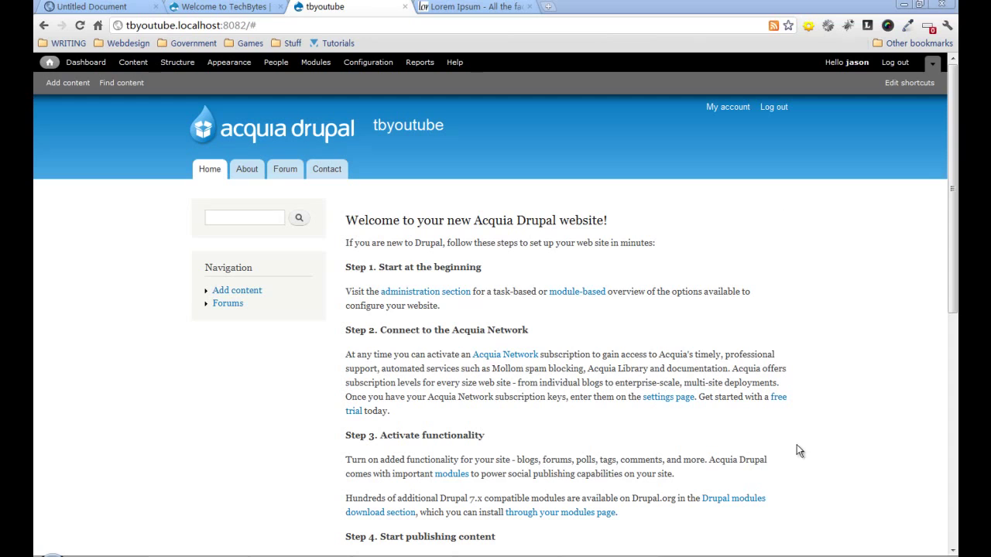
Step: Scroll through the local TechBytes mockup page for reference
left_click(102, 7)
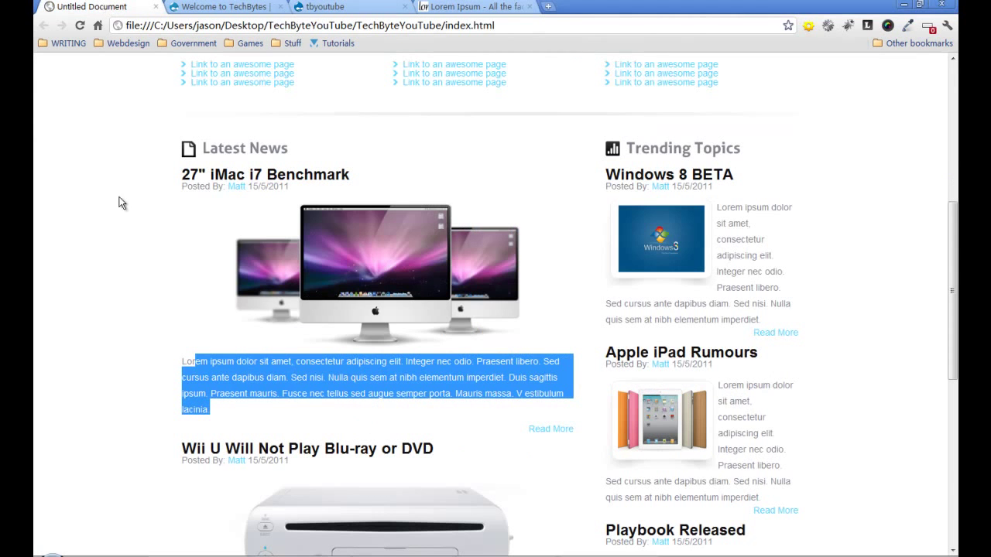
scroll(92, 222, "up", 3)
scroll(92, 222, "up", 2)
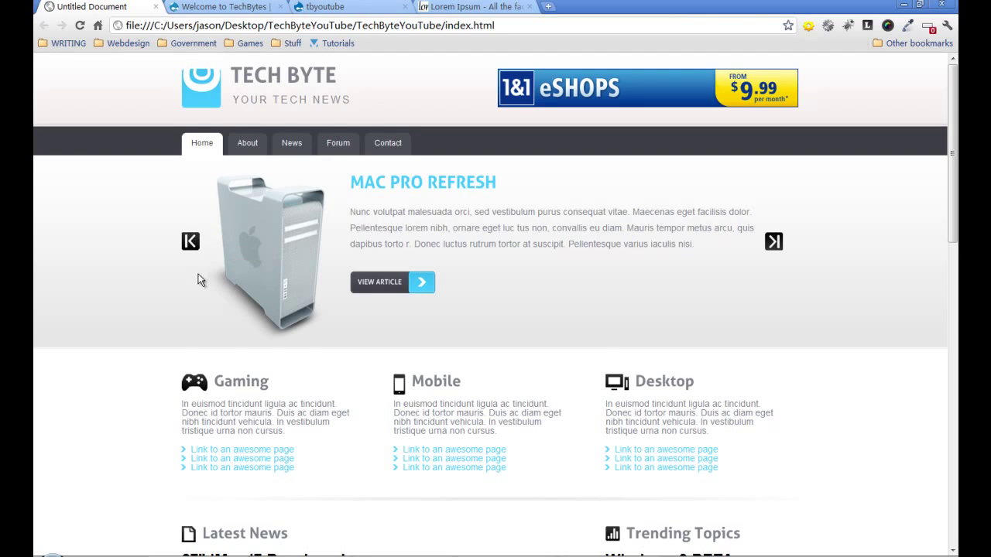
scroll(182, 255, "down", 3)
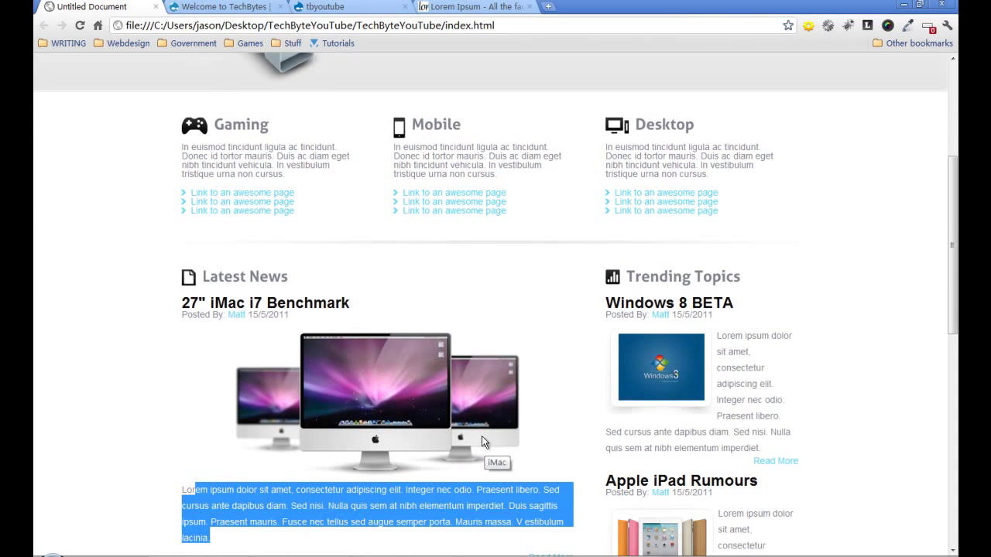
scroll(481, 436, "down", 2)
scroll(588, 263, "up", 1)
scroll(599, 240, "up", 1)
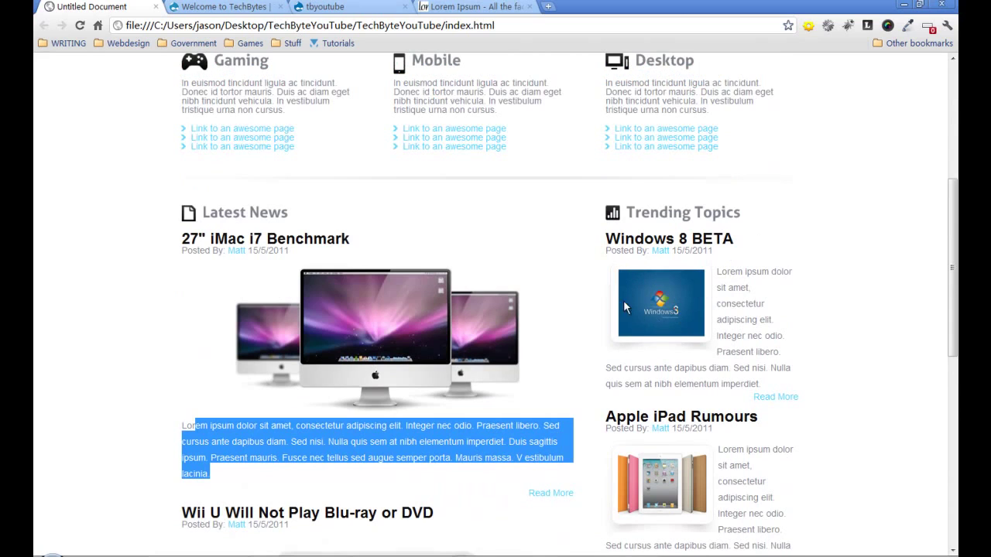
scroll(593, 305, "up", 3)
scroll(593, 304, "up", 2)
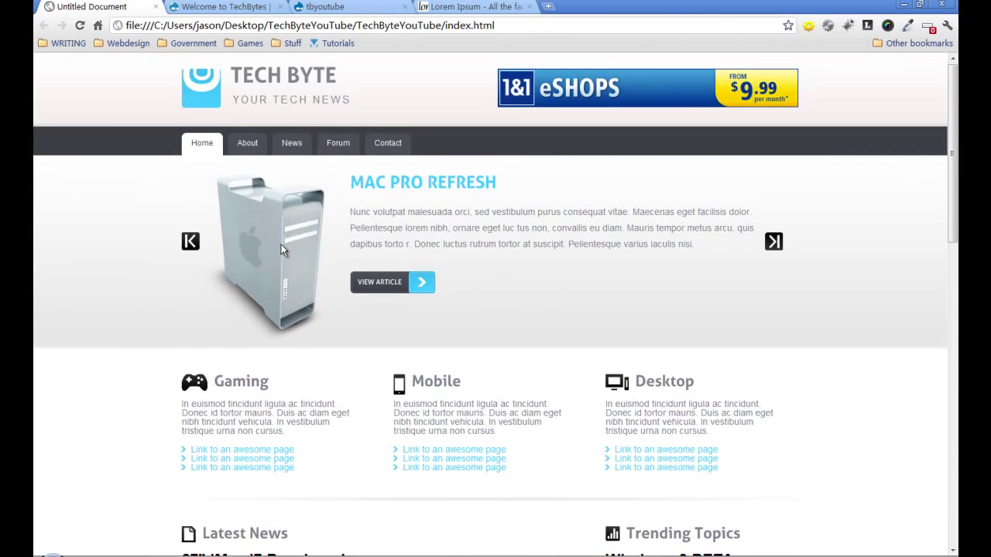
Step: Back in Drupal, go to Configuration > Image styles to see thumbnail, medium and large
left_click(348, 8)
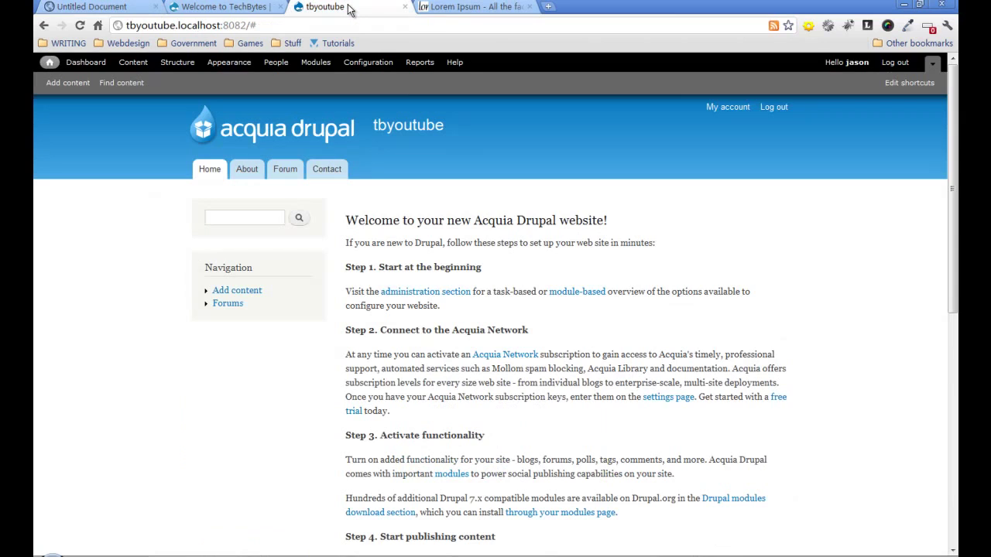
left_click(368, 63)
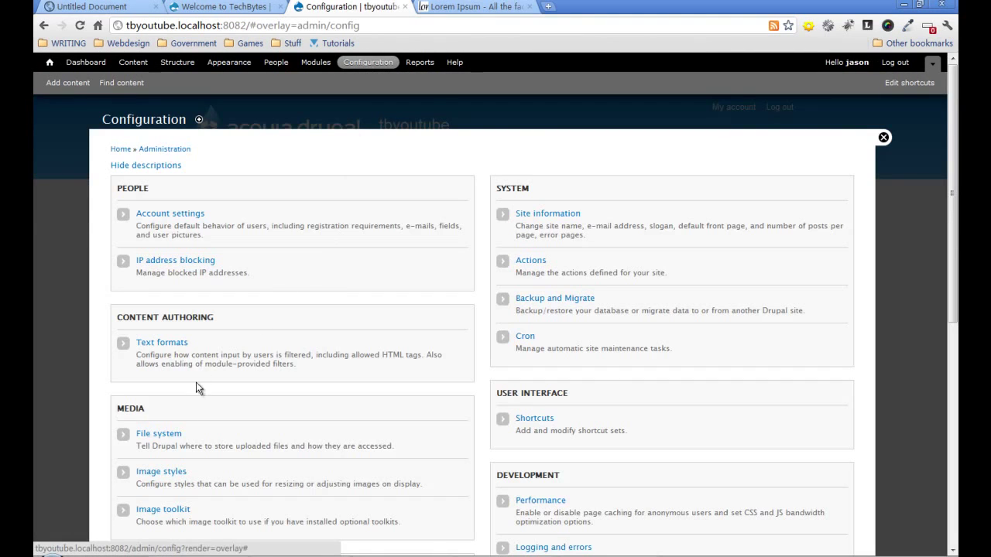
left_click(162, 473)
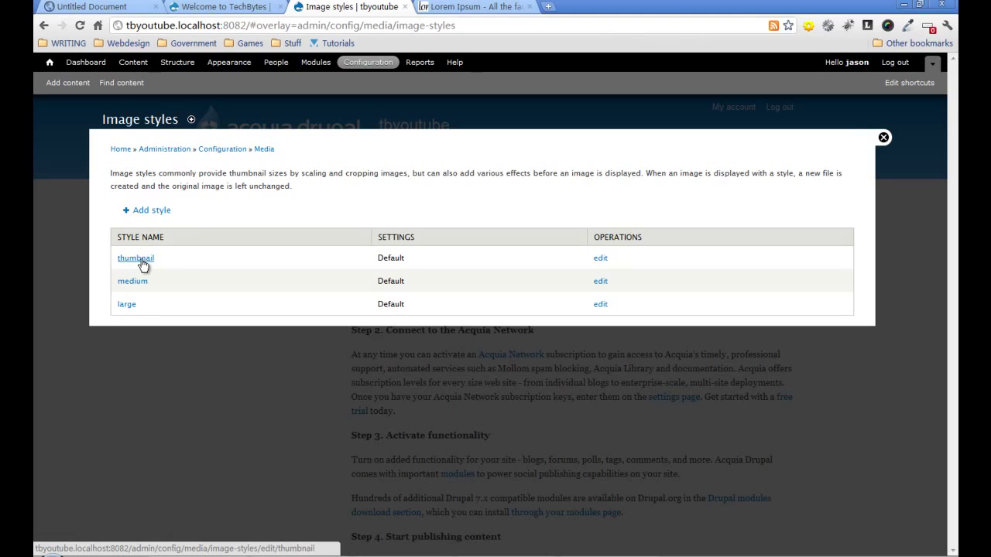
left_click(136, 258)
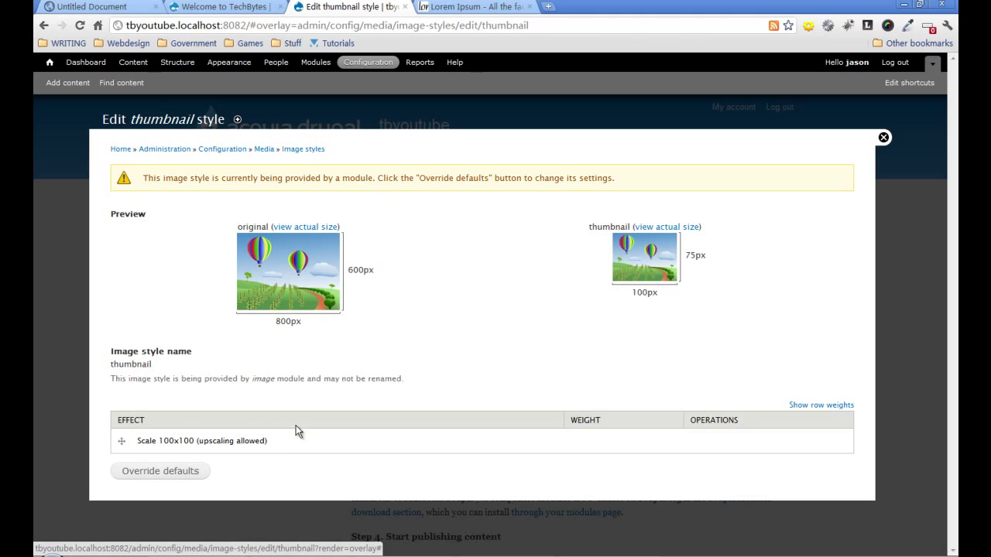
left_click(298, 150)
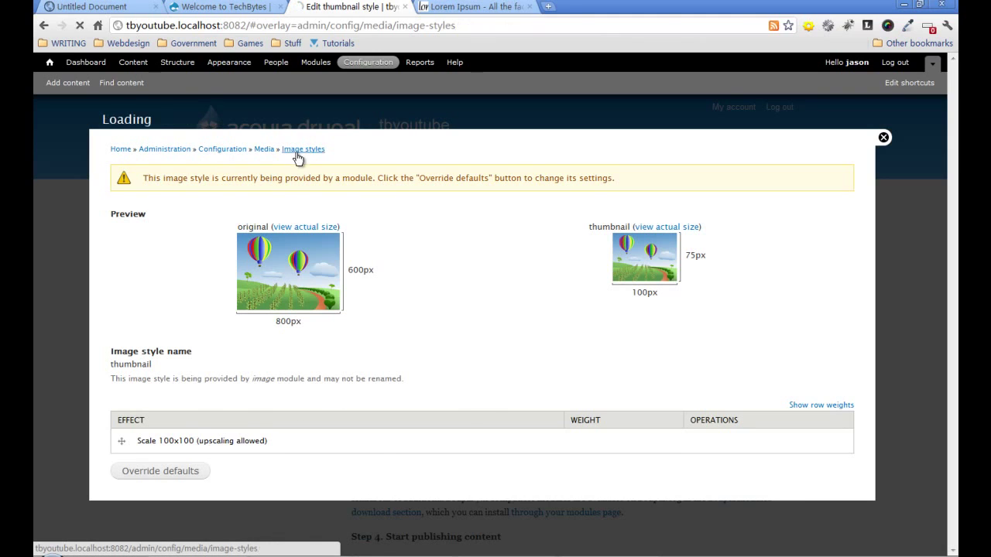
left_click(127, 305)
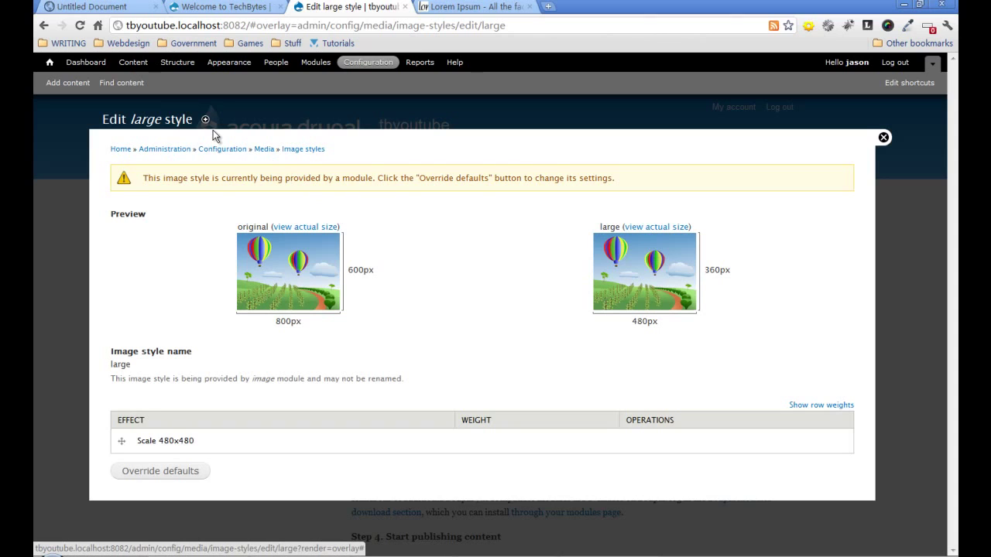
left_click(301, 151)
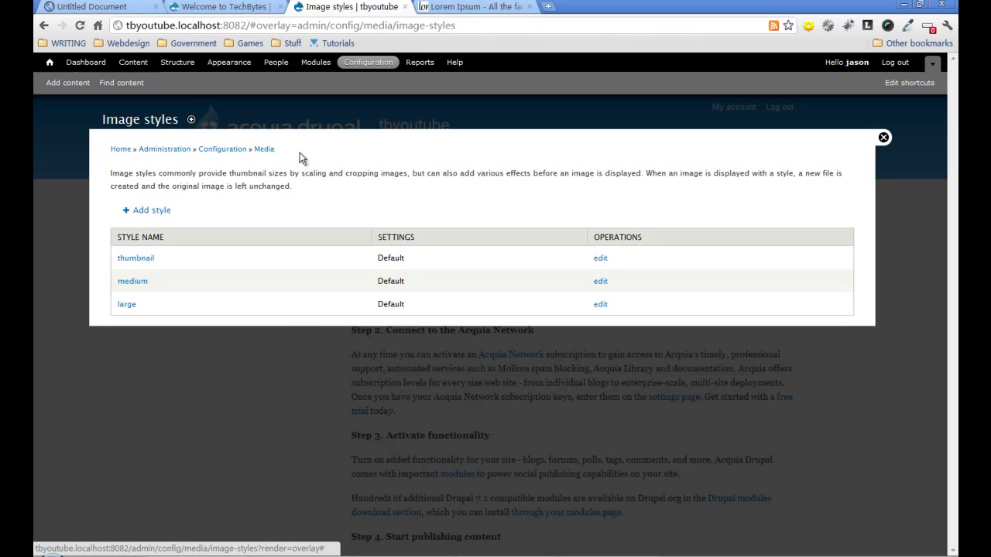
Step: Create a new image style named slideshow, checking the mockup's slideshow banner
left_click(154, 213)
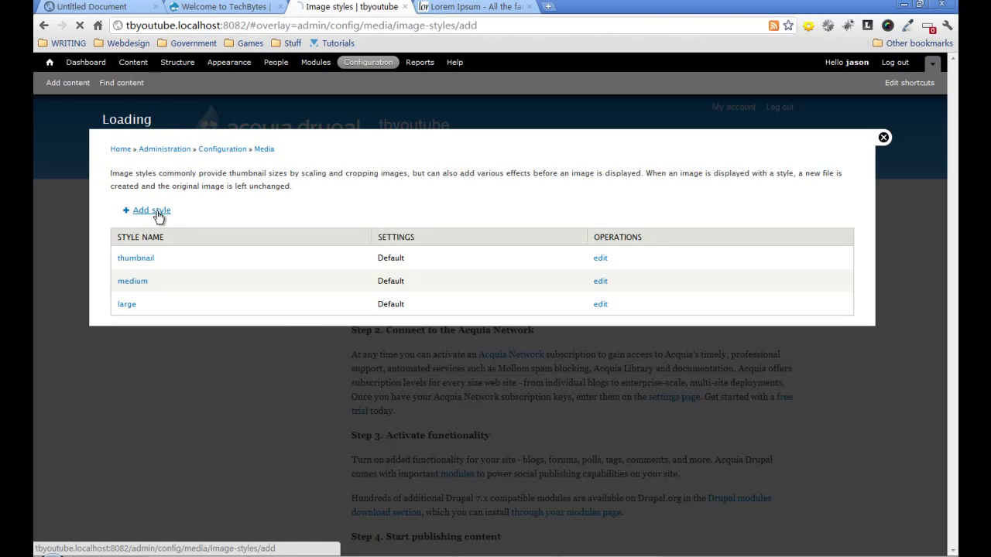
left_click(202, 186)
type("slideshow")
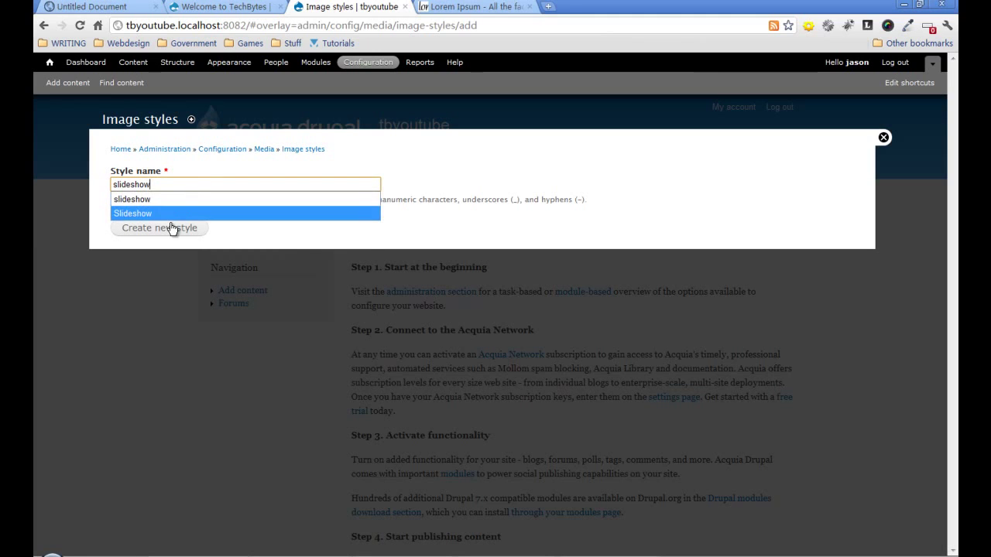
left_click(150, 199)
left_click(159, 228)
left_click(116, 8)
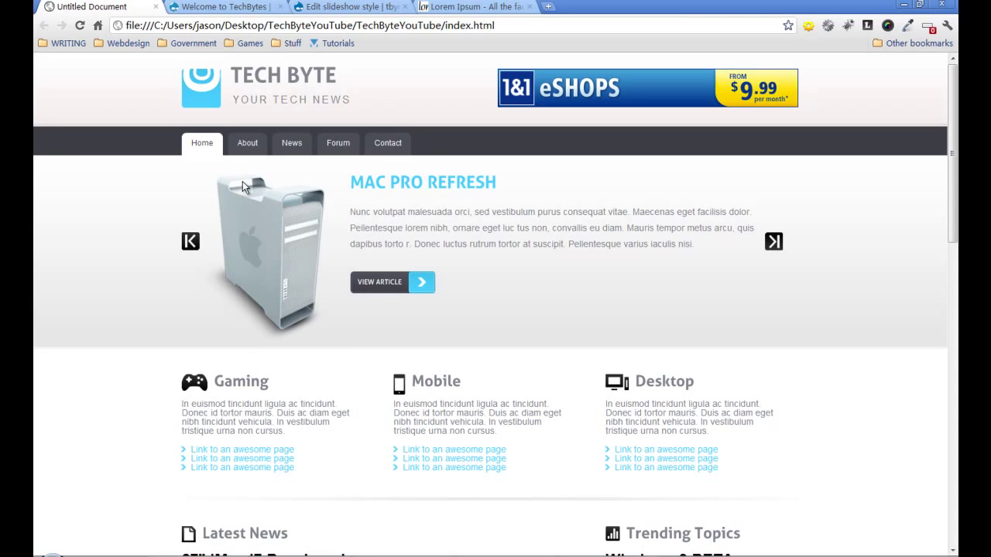
left_click(354, 7)
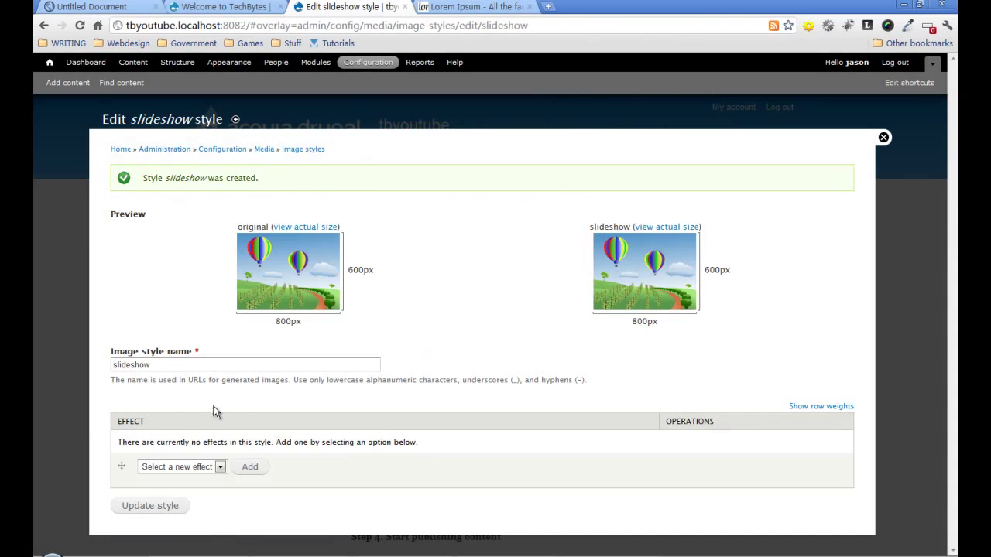
Step: Add a Scale effect of width 200 and height 250 to the slideshow style
left_click(220, 468)
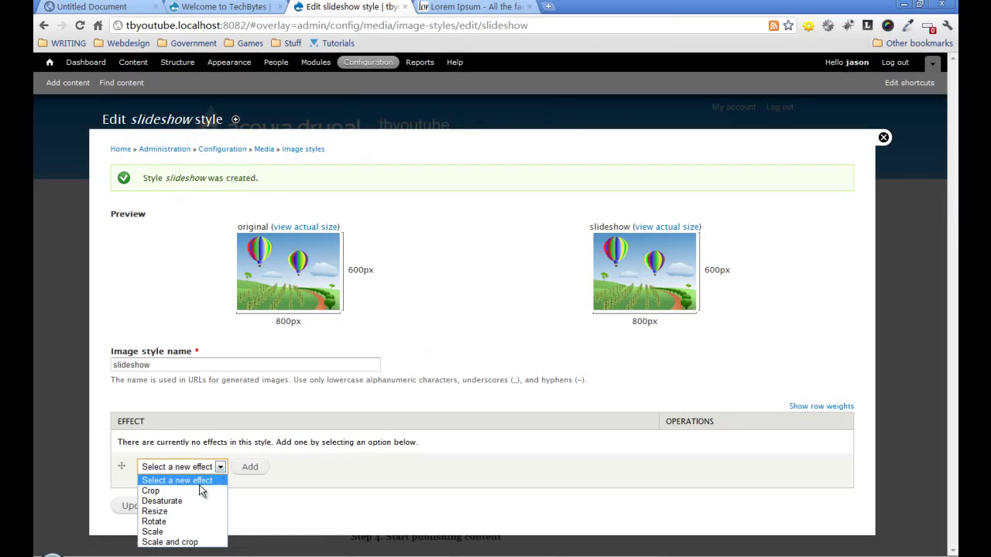
left_click(178, 532)
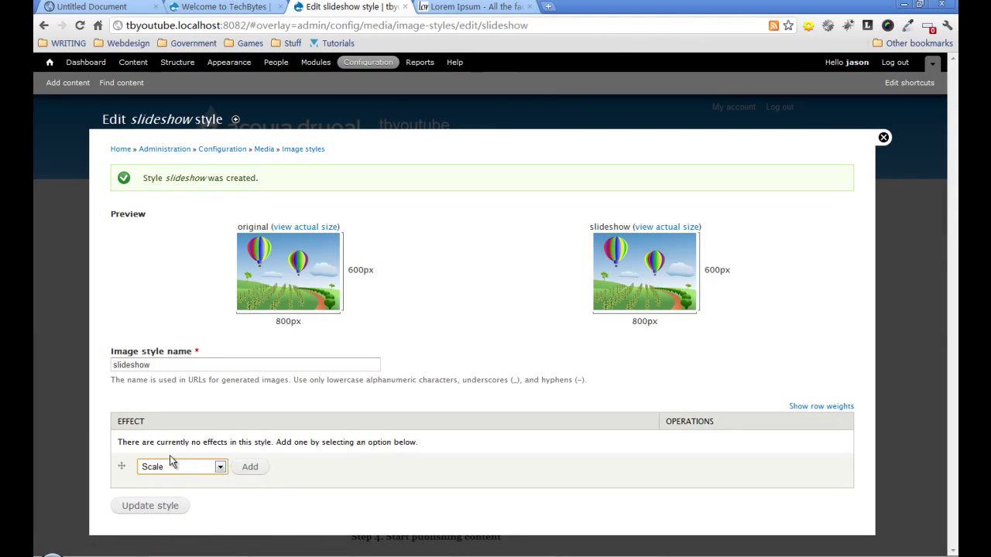
left_click(250, 467)
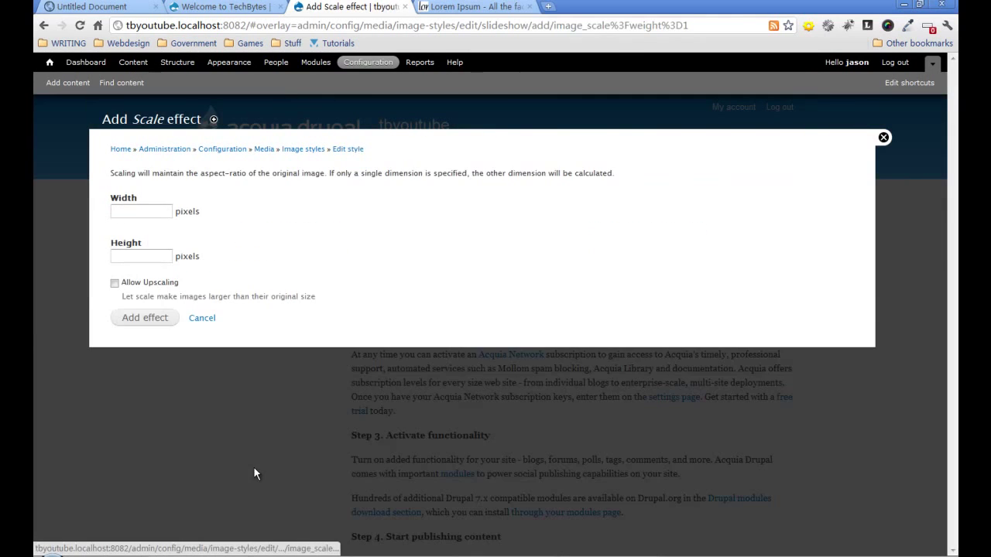
left_click(143, 210)
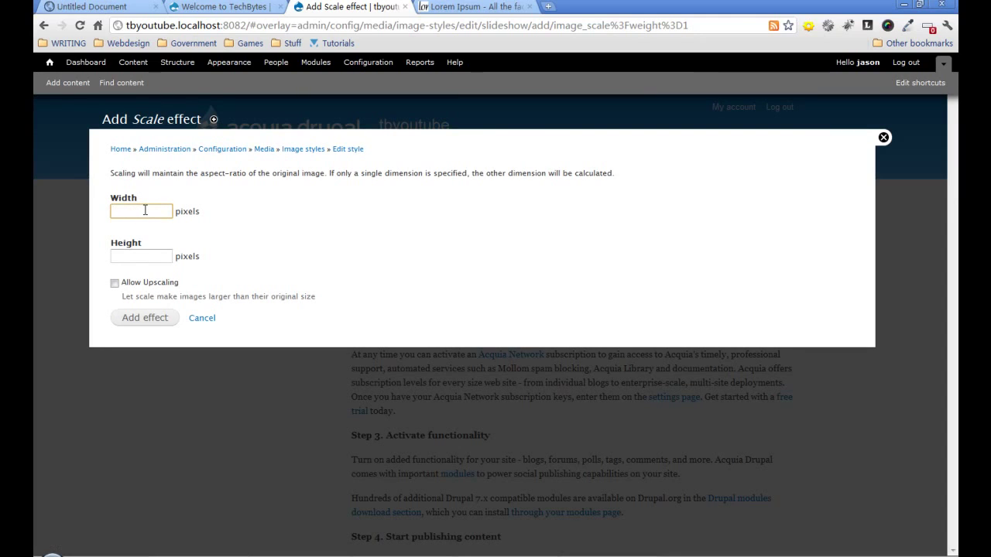
type("200")
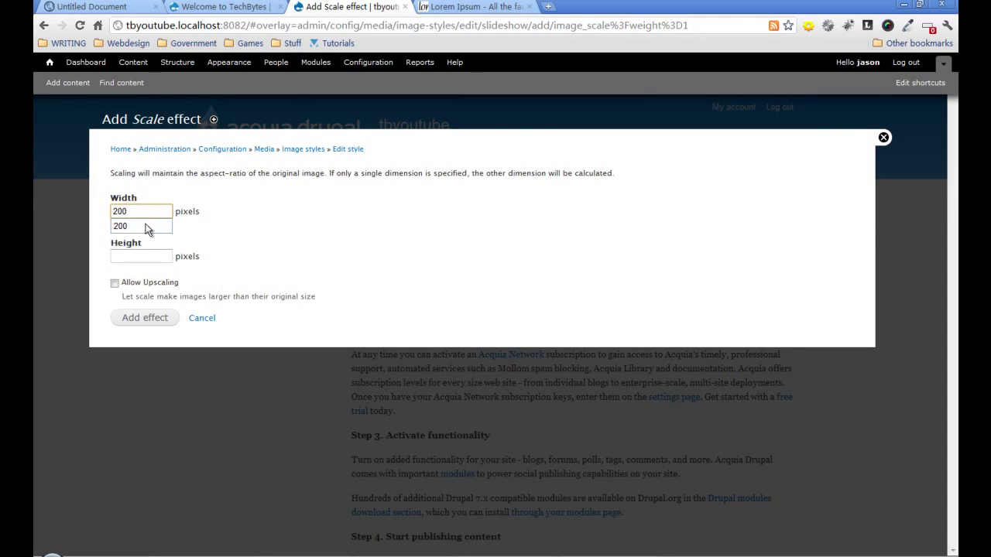
left_click(142, 256)
type("250")
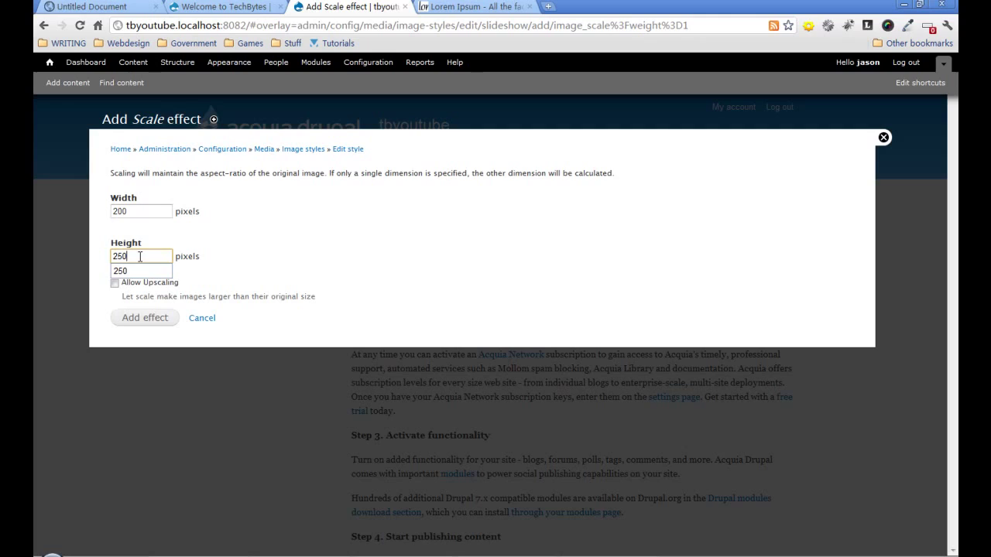
left_click(218, 270)
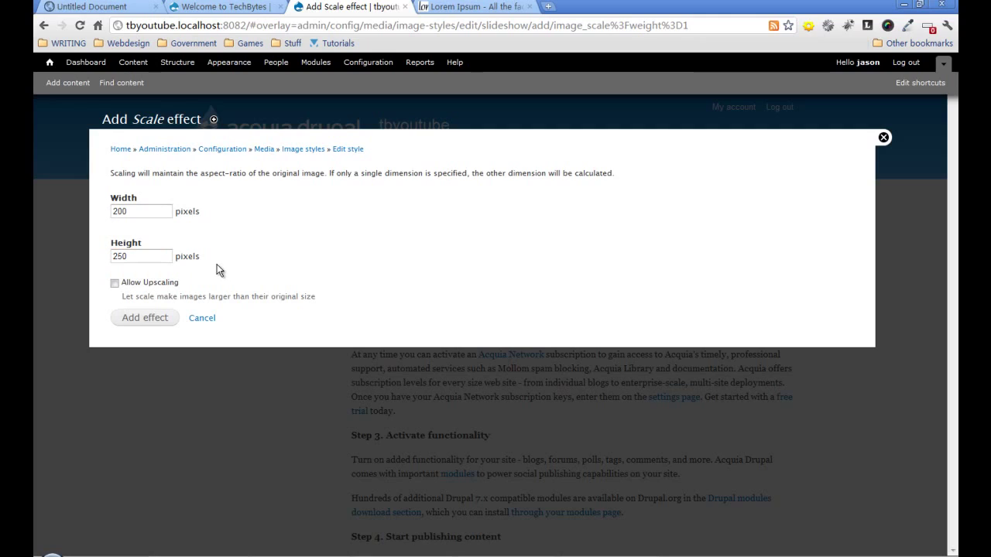
left_click(149, 323)
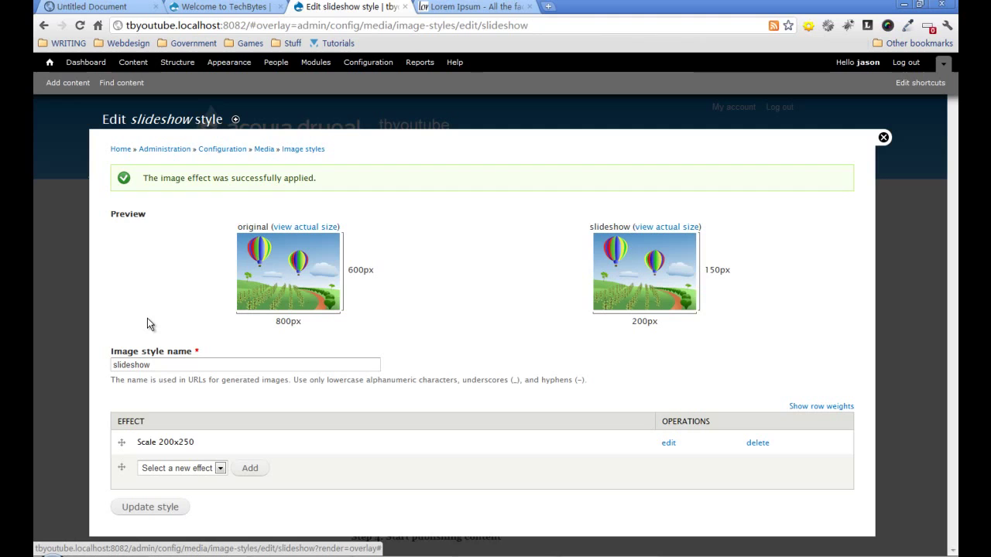
Step: From the image styles list, create another style named newsarticle
left_click(301, 150)
left_click(151, 210)
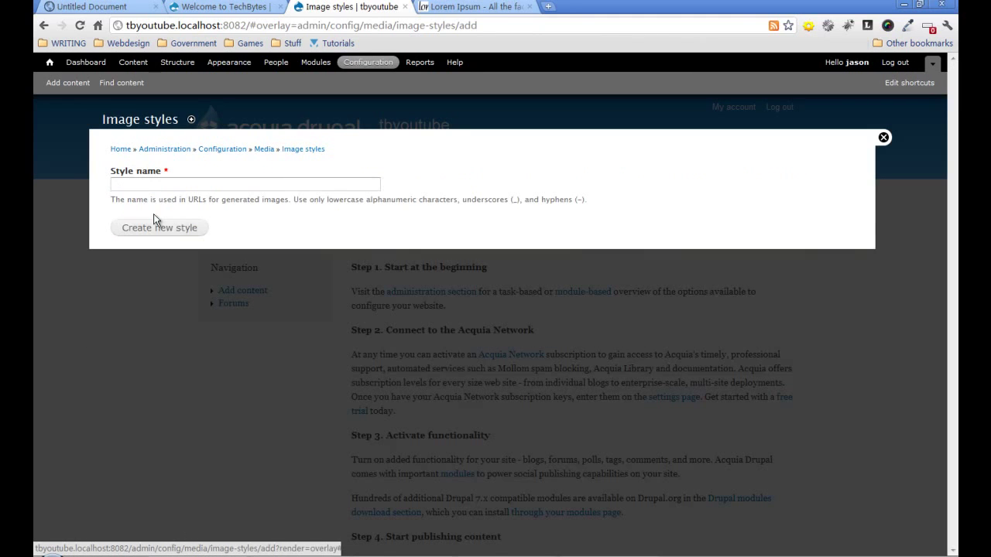
left_click(162, 183)
type("newsarticle")
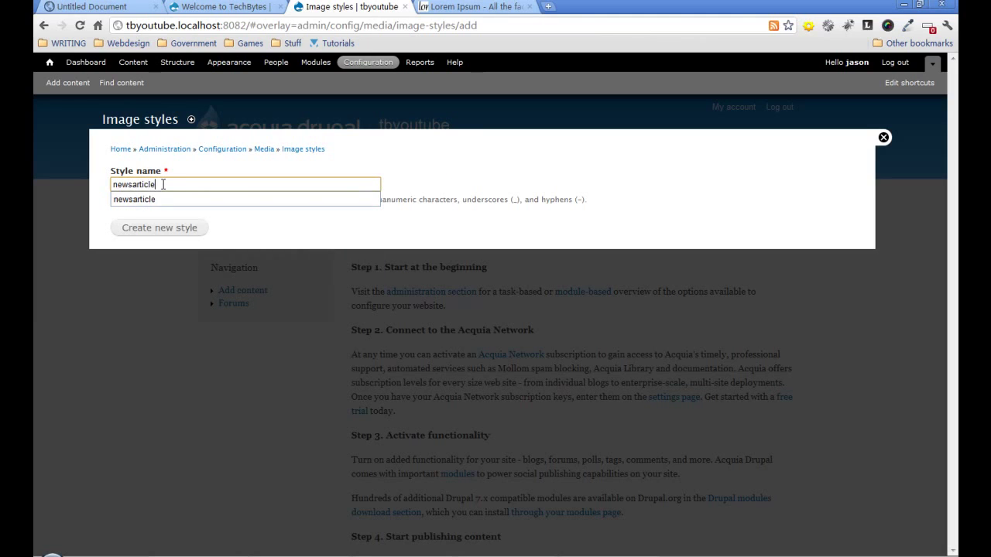
left_click(188, 230)
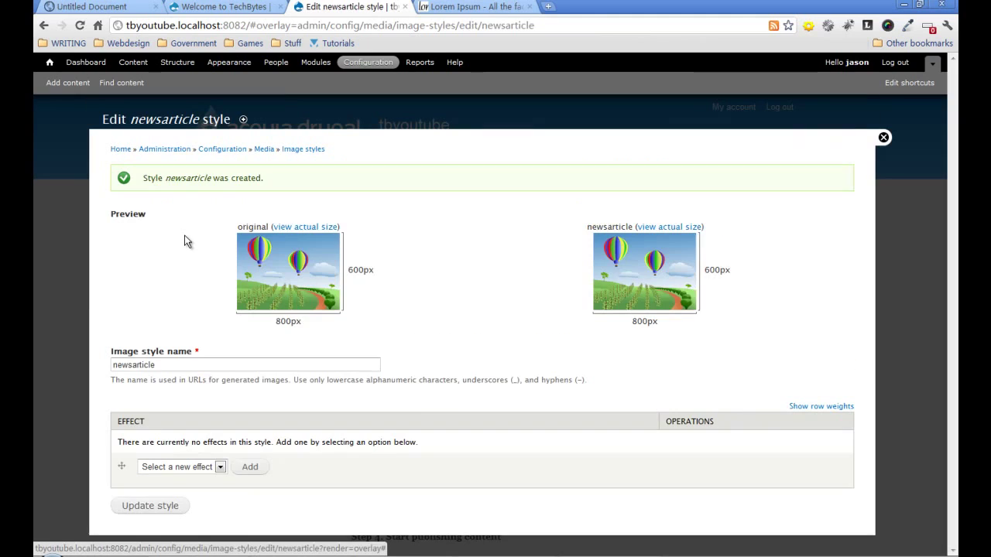
Step: Add a Scale effect of width 460 and height 230 to newsarticle
left_click(219, 467)
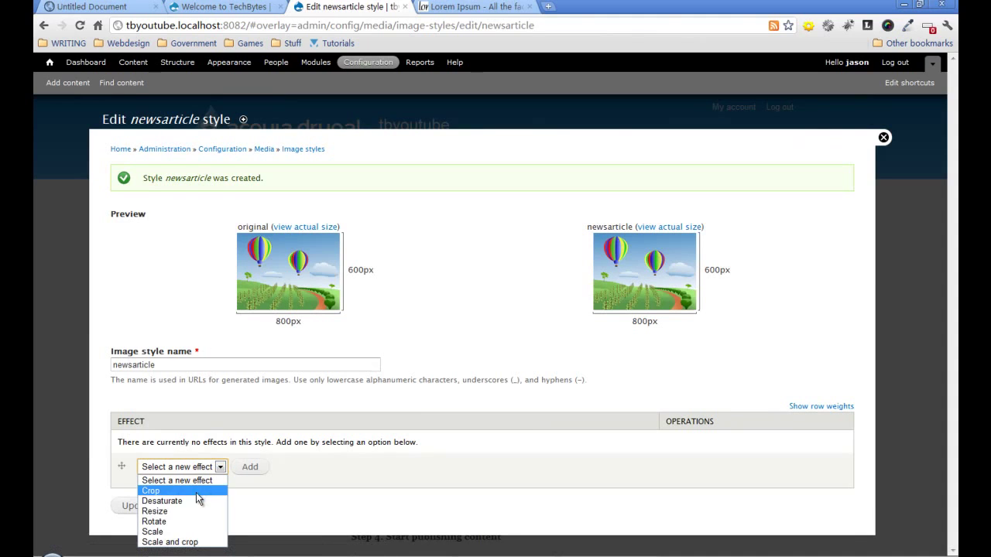
left_click(185, 532)
left_click(258, 475)
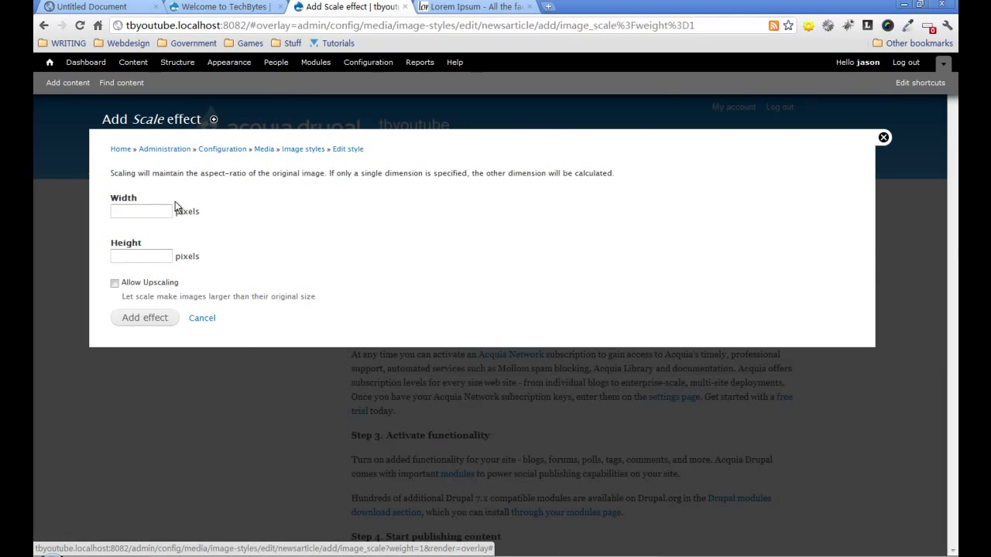
left_click(164, 209)
type("460")
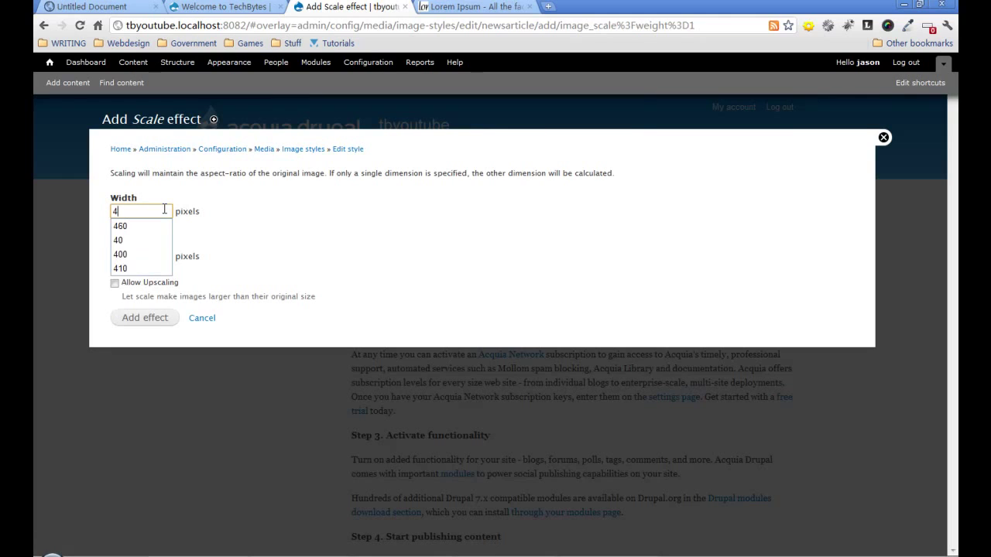
left_click(148, 257)
type("230")
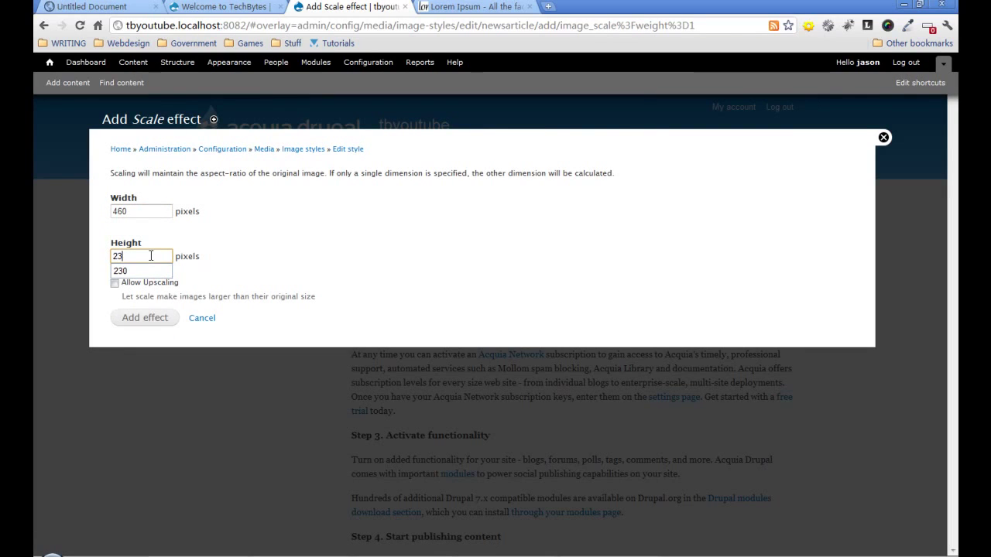
left_click(145, 319)
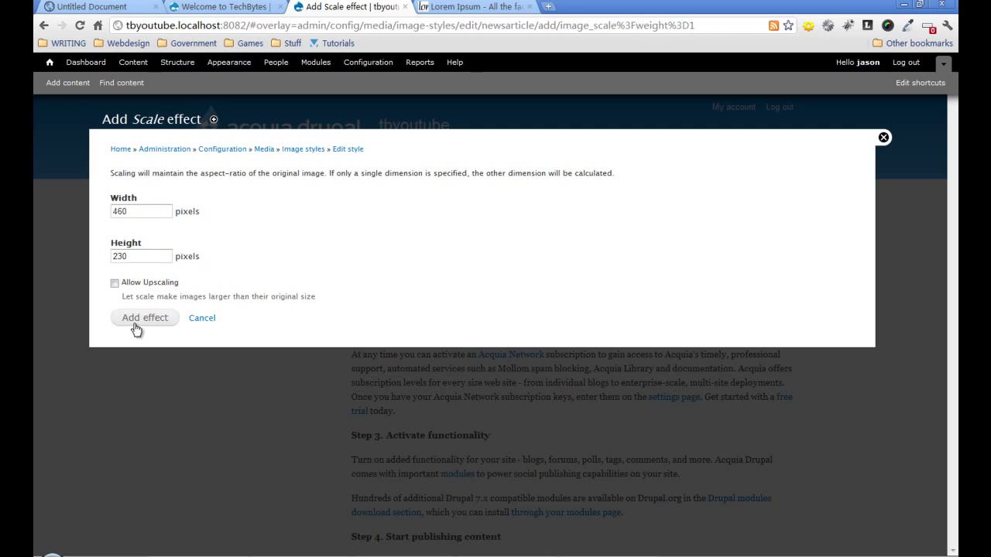
left_click(144, 320)
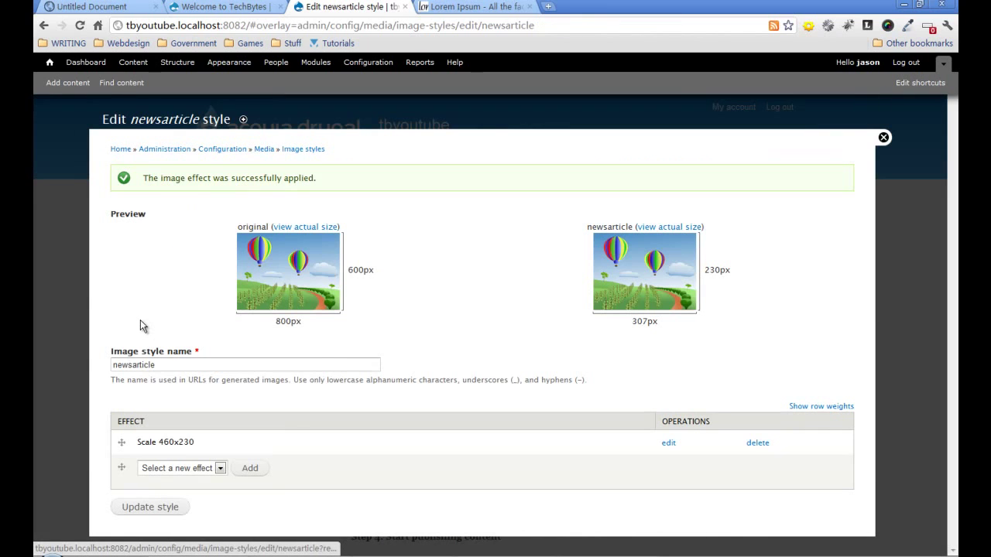
Step: Create a style named tren, rename it to trending, and try adding a Scale effect
left_click(303, 150)
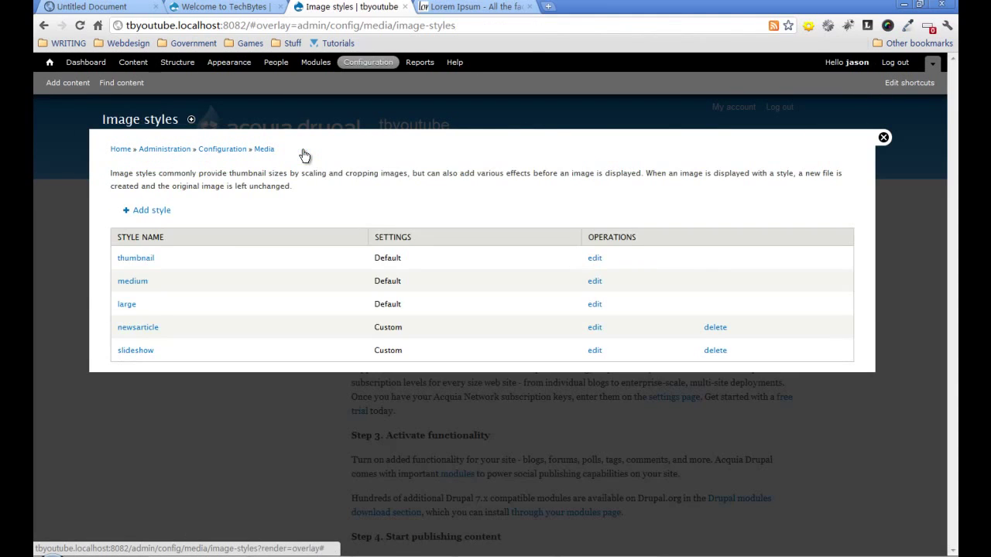
left_click(159, 211)
left_click(159, 186)
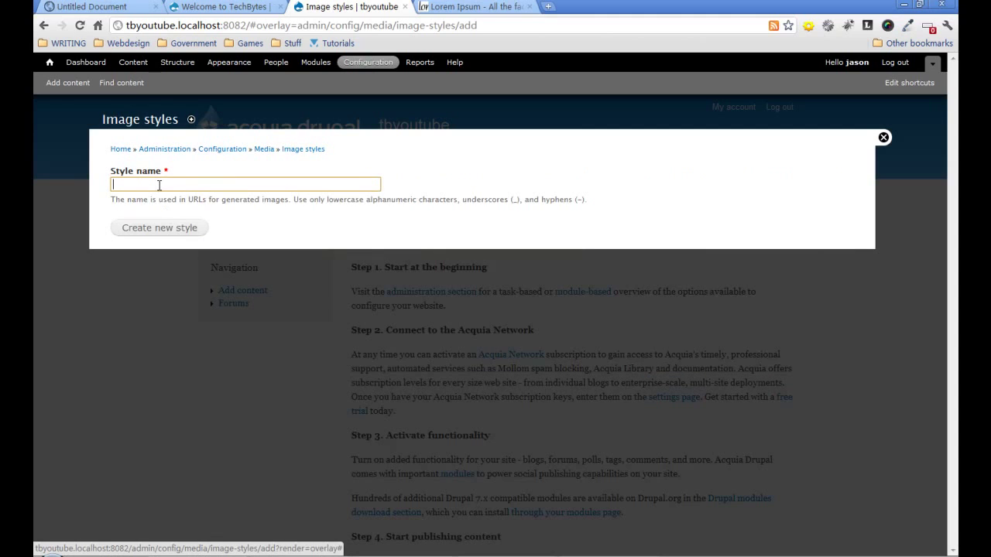
type("tren")
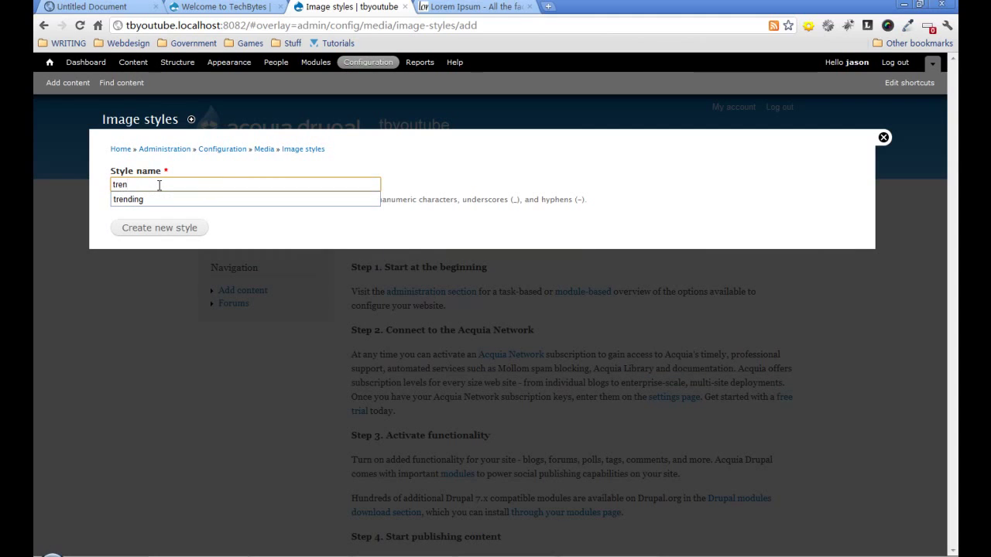
key("Return")
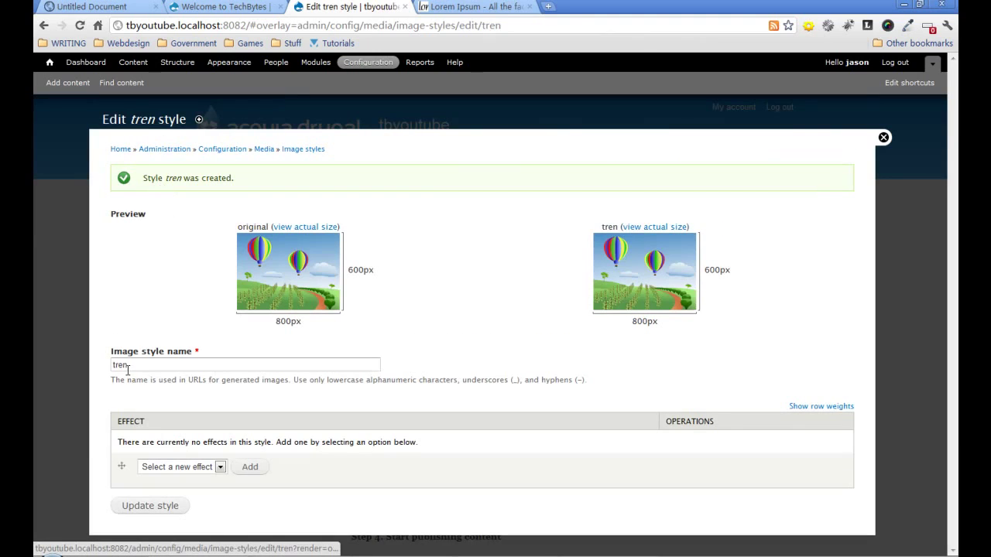
left_click(141, 365)
type("ding")
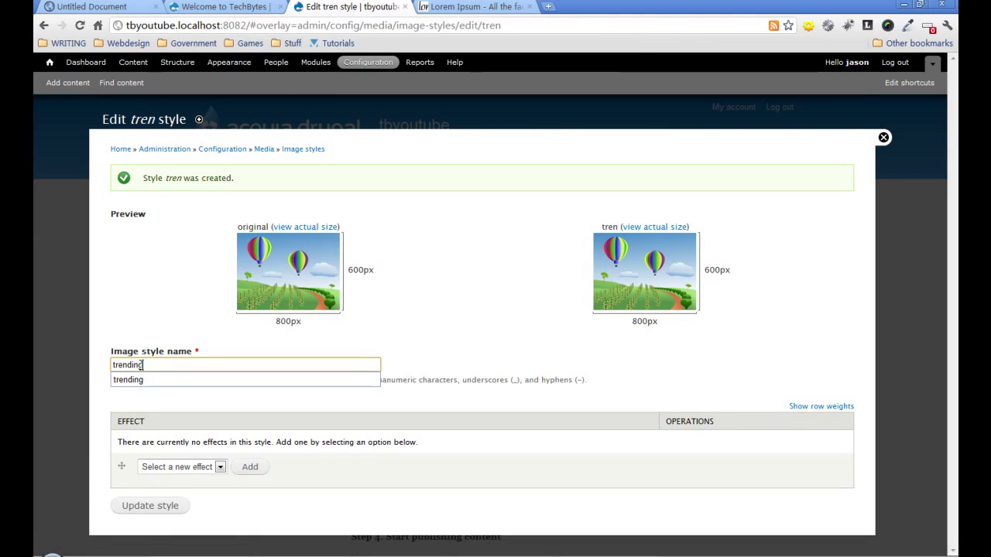
left_click(219, 467)
left_click(152, 532)
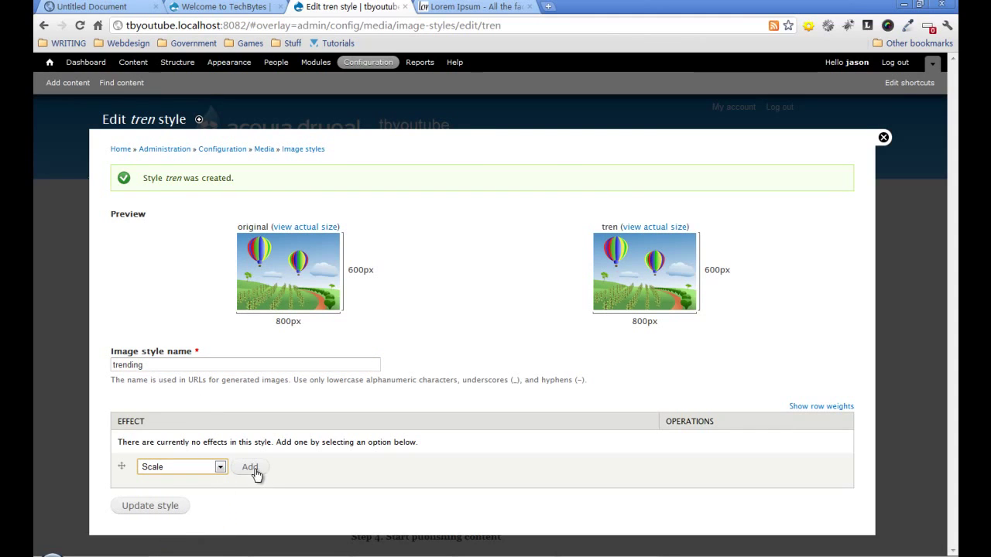
left_click(255, 471)
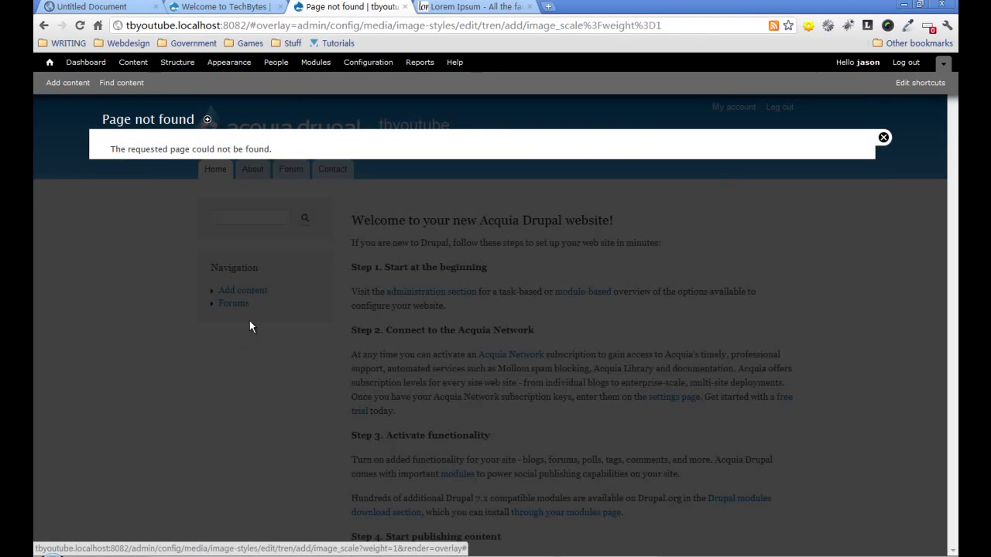
Step: After the page-not-found error, go back, resubmit the style as trending, and return to the list
left_click(80, 25)
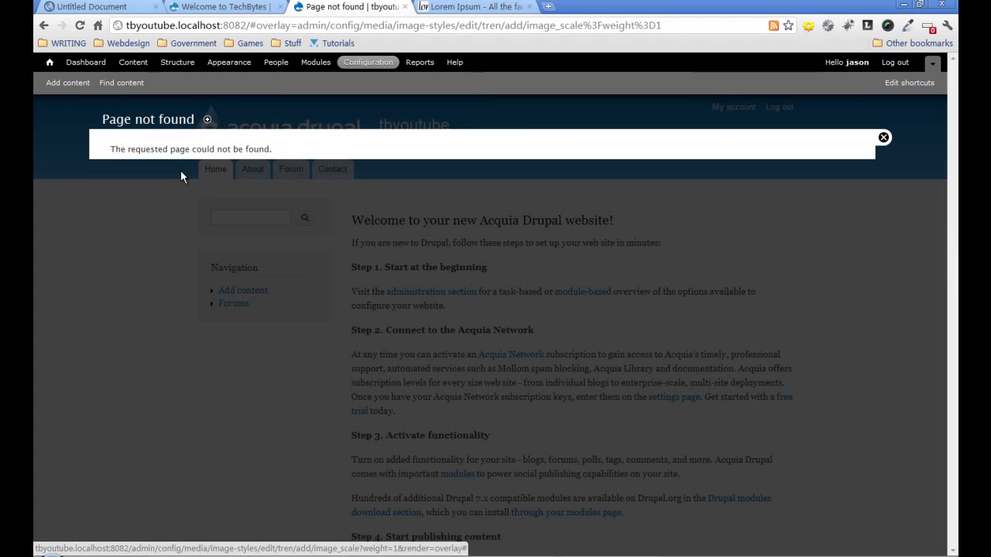
left_click(44, 26)
left_click(145, 184)
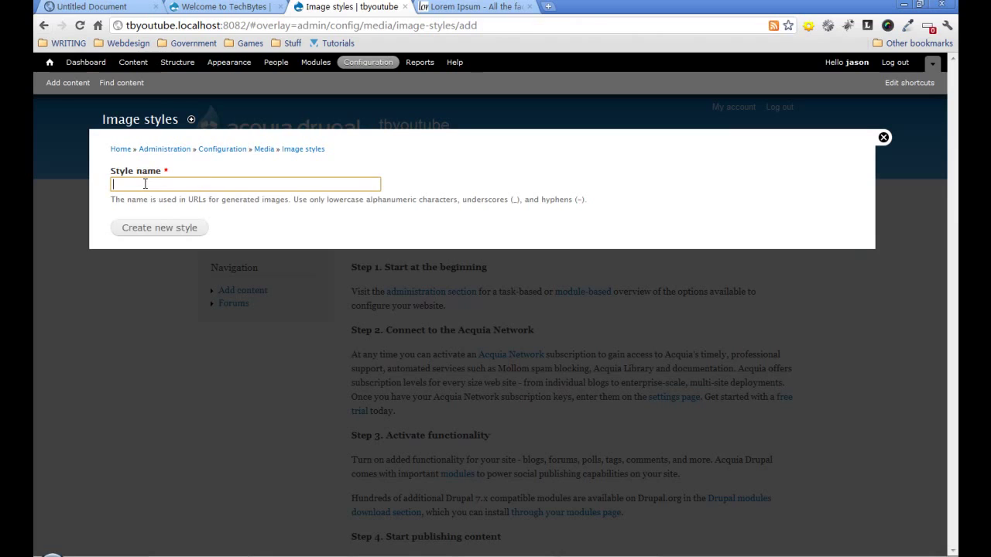
type("trending")
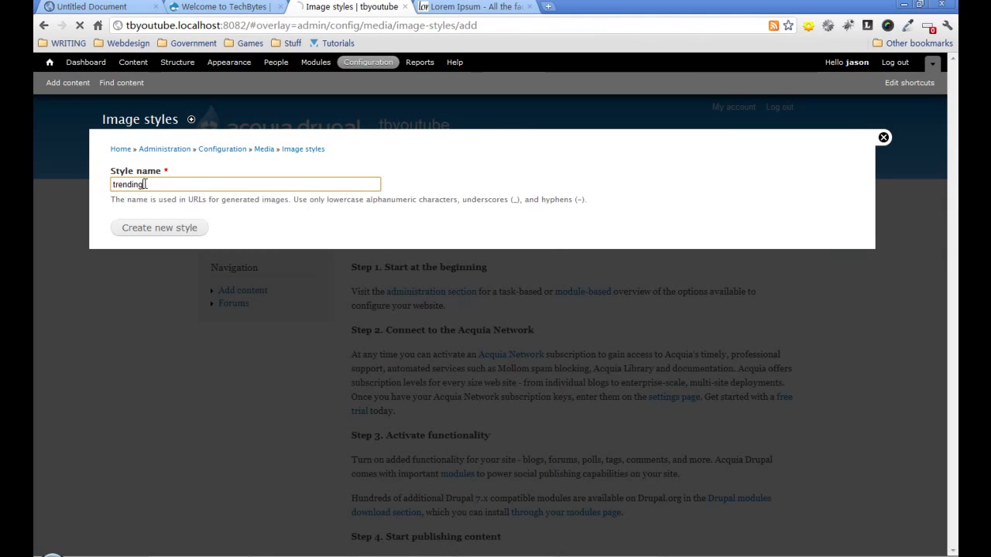
left_click(172, 227)
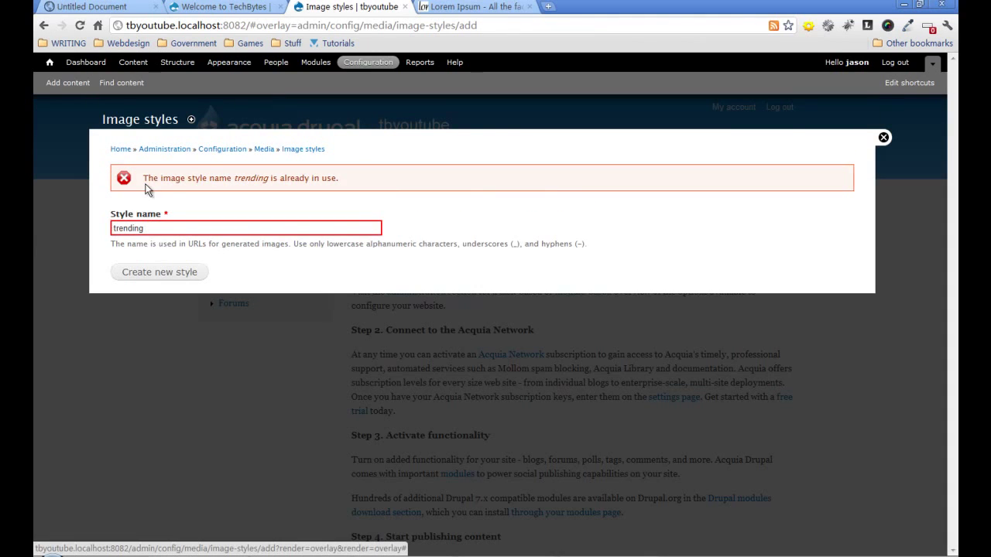
left_click(312, 148)
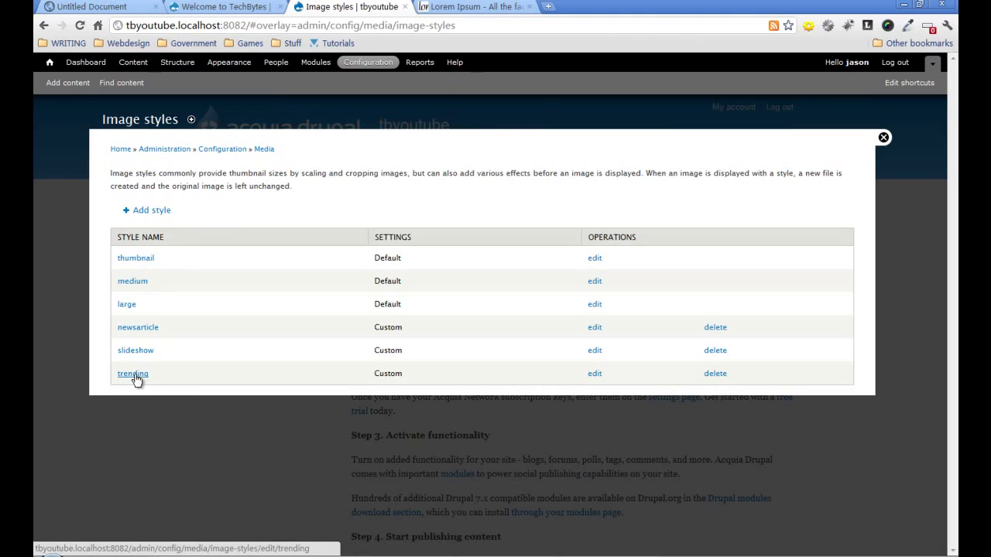
Step: Give trending a 150×150 Scale effect, then close the admin overlay to return home
left_click(594, 374)
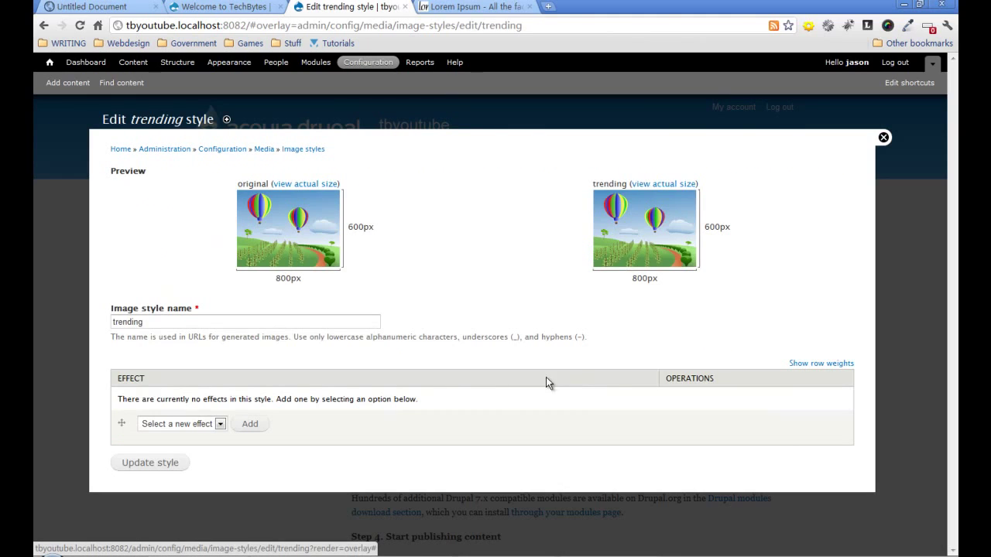
left_click(220, 424)
left_click(188, 487)
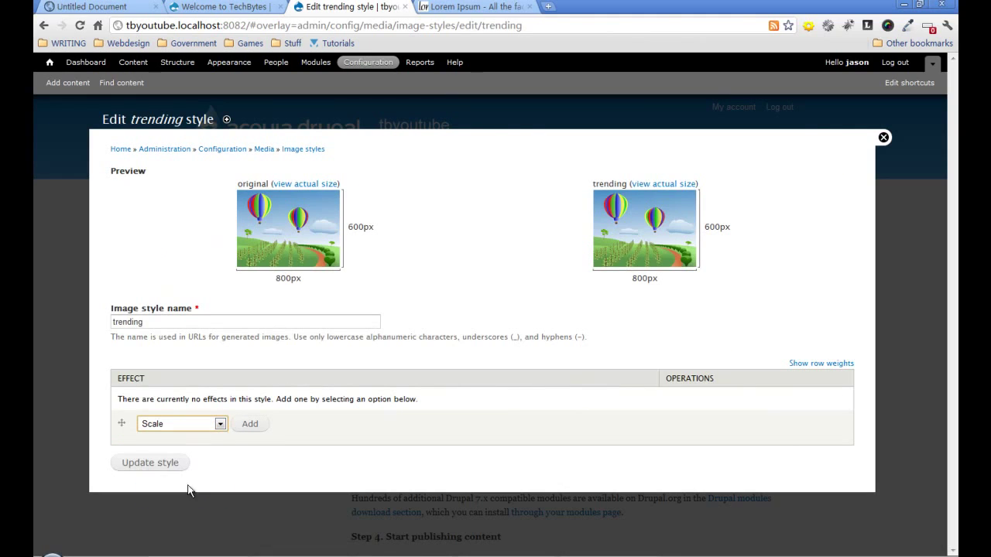
left_click(252, 425)
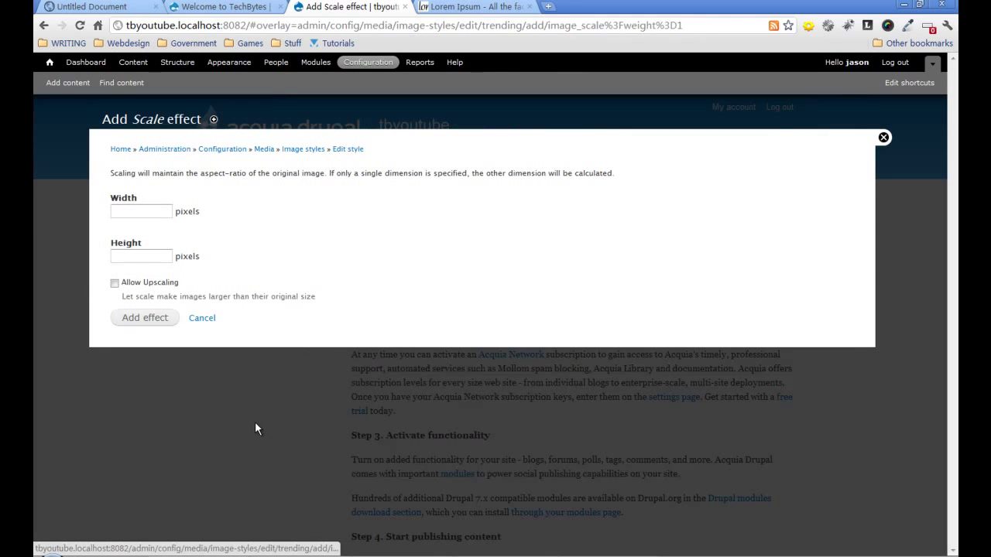
left_click(151, 211)
type("150")
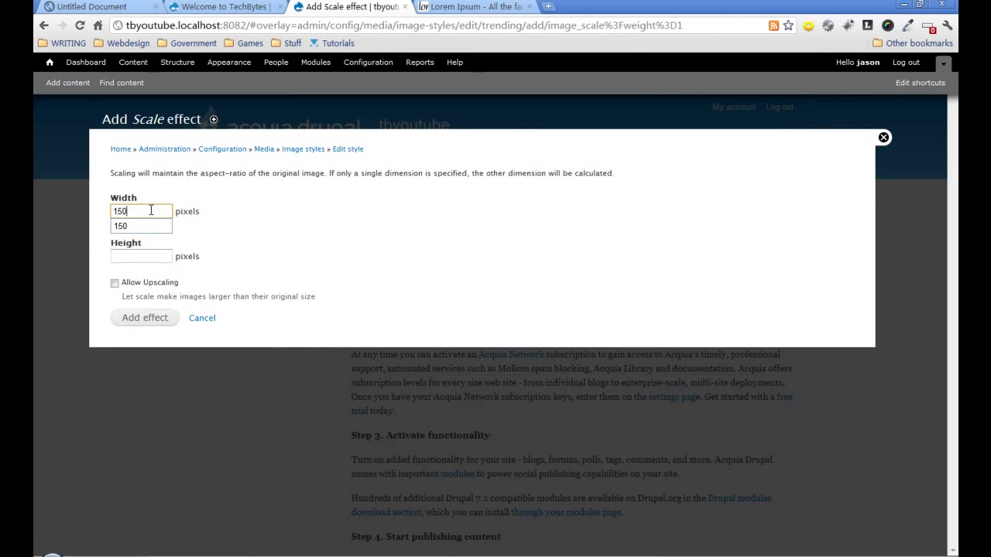
key("Tab")
type("15")
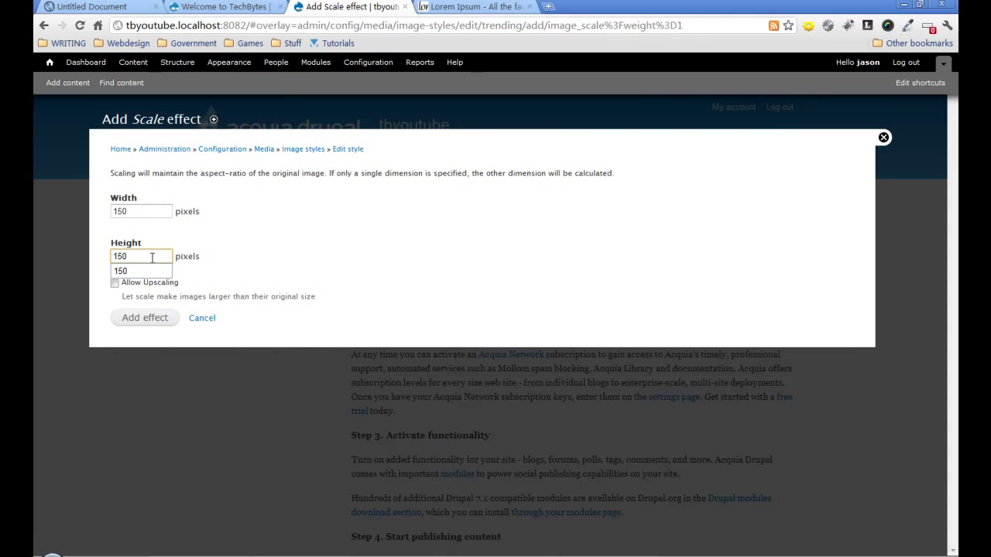
type("0")
left_click(138, 318)
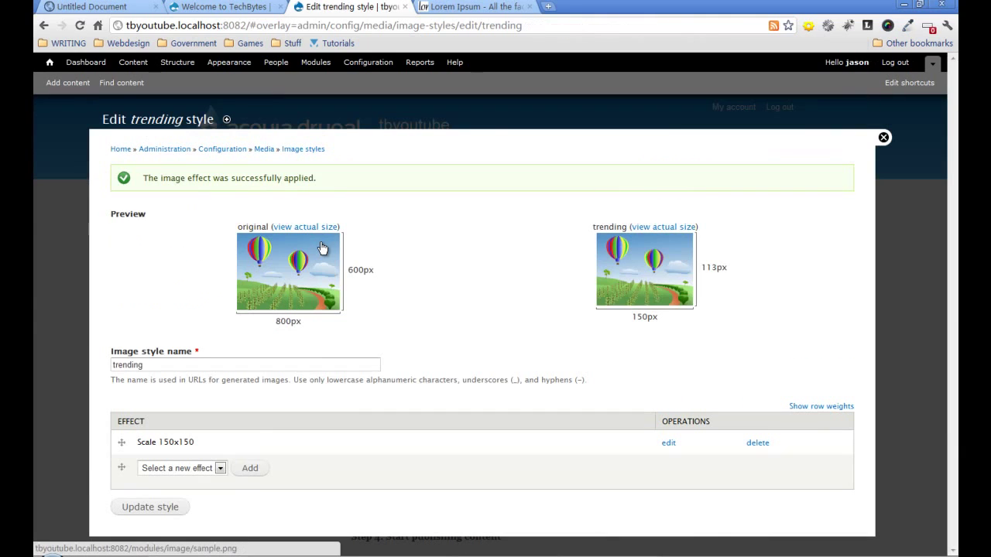
left_click(883, 139)
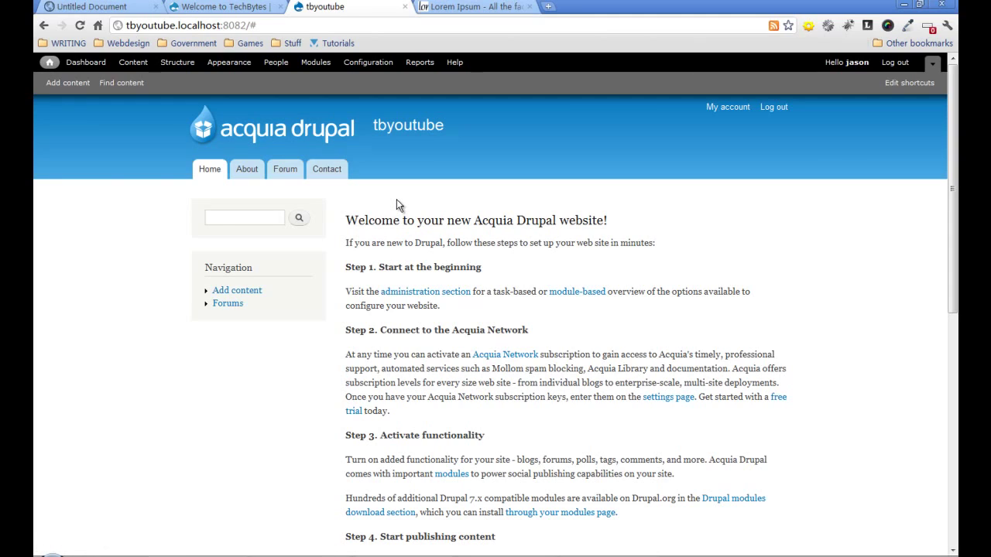
Step: Create a new Article titled Mac Pro Refresh, checking the TechByte mockup for reference
left_click(248, 295)
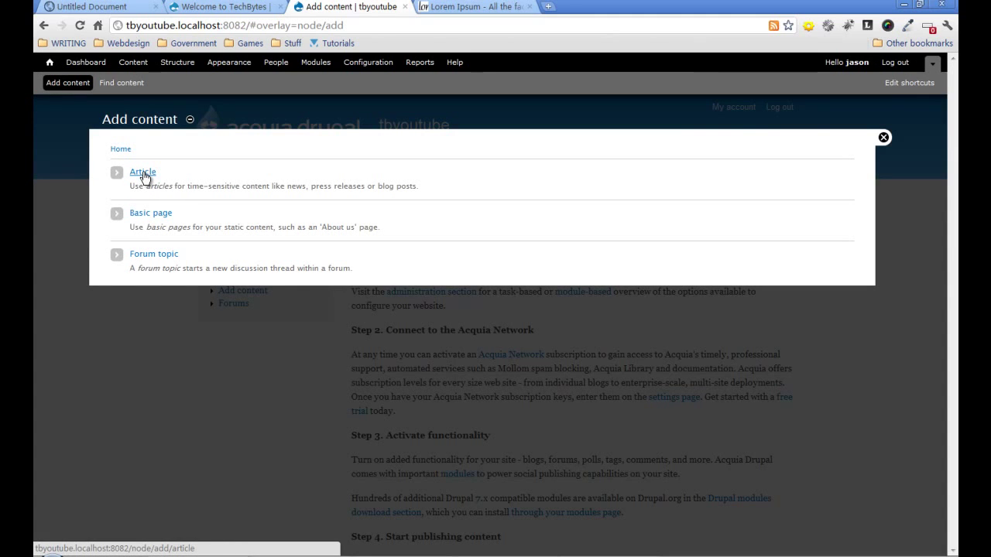
left_click(143, 175)
left_click(147, 184)
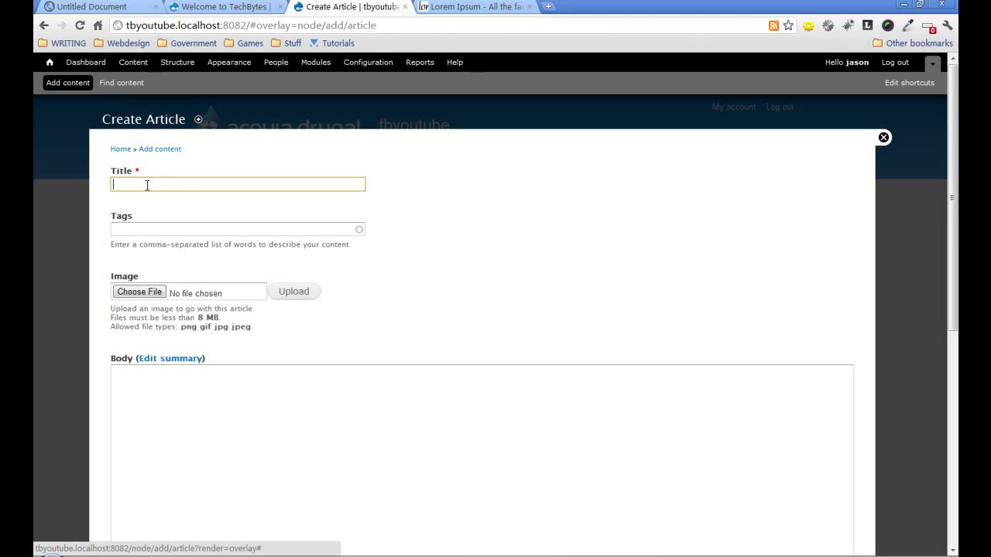
left_click(103, 6)
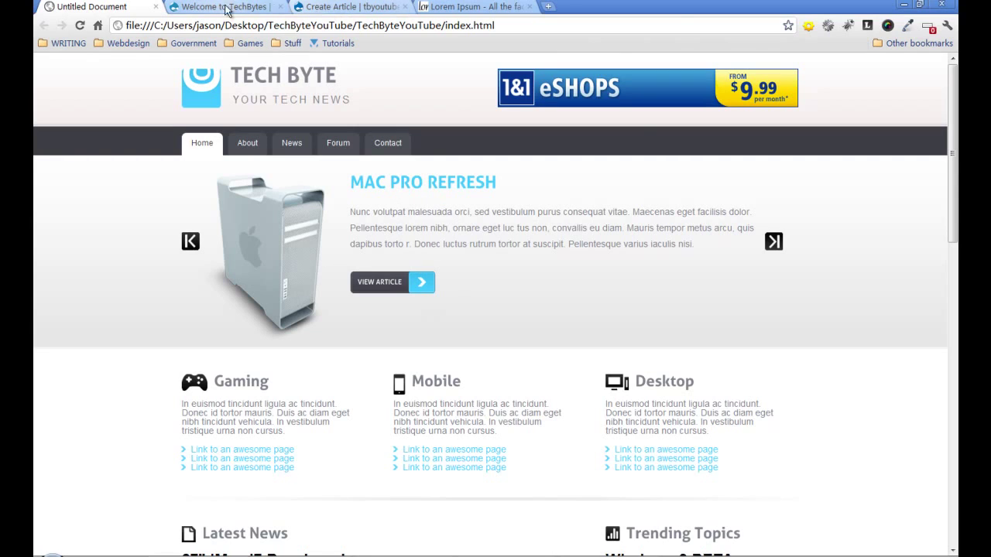
left_click(333, 7)
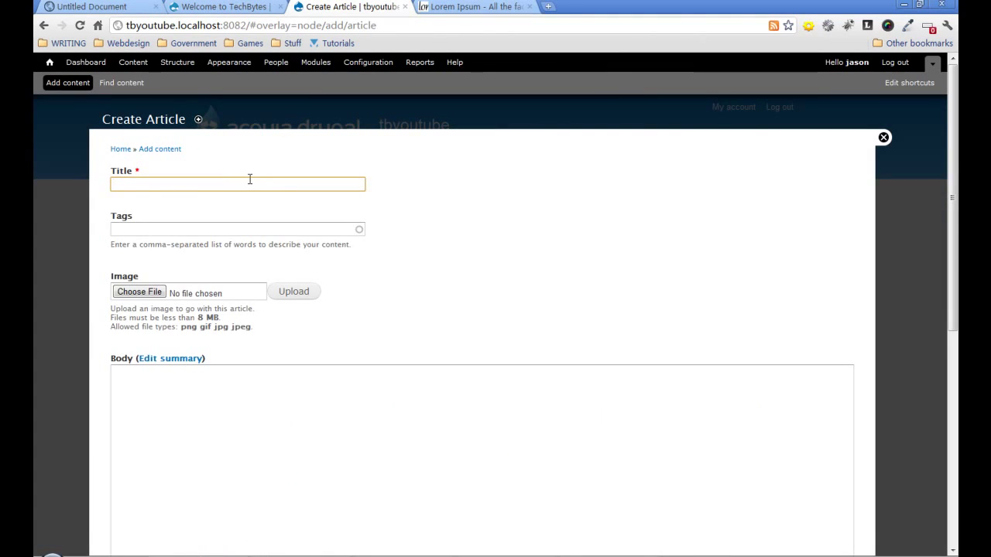
type("ma")
key("Down")
key("Tab")
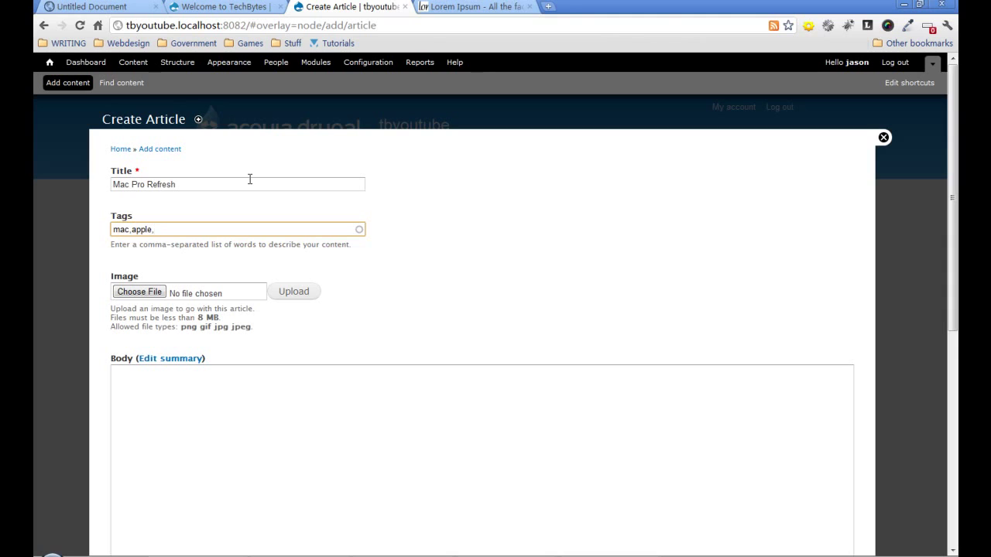
Step: Upload macProFeatured.png from the TechByteYouTube/images folder as the article image
left_click(141, 291)
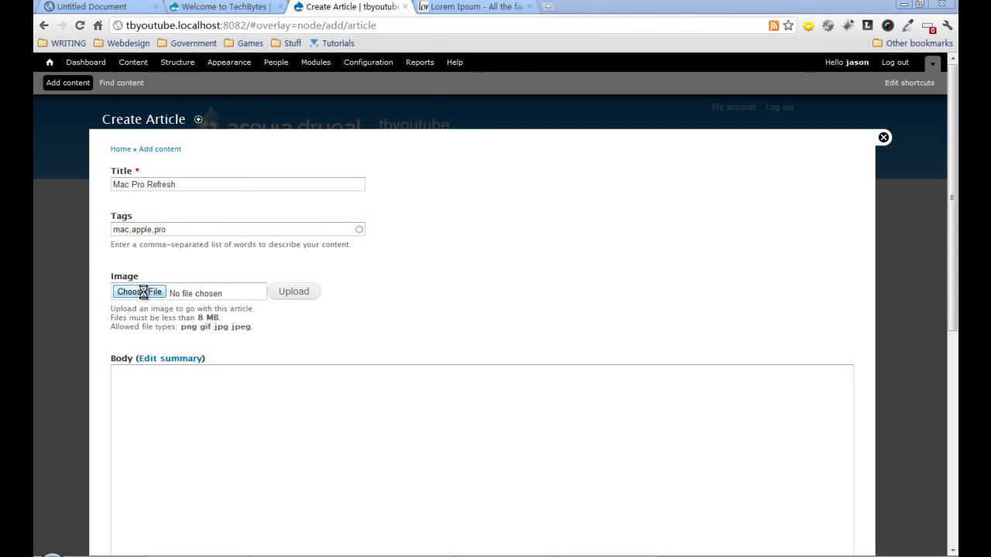
left_click_drag(132, 195, 135, 167)
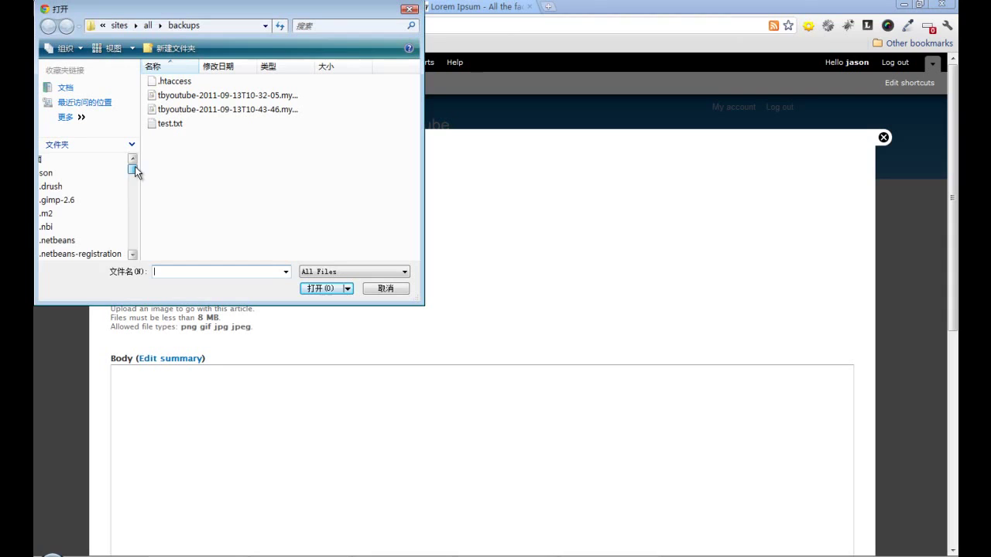
left_click(58, 159)
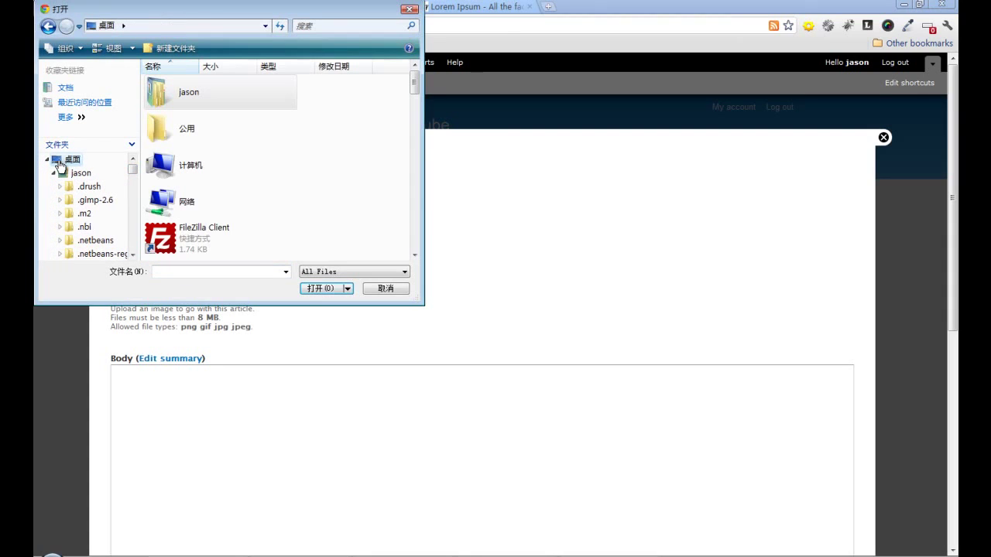
scroll(410, 133, "down", 5)
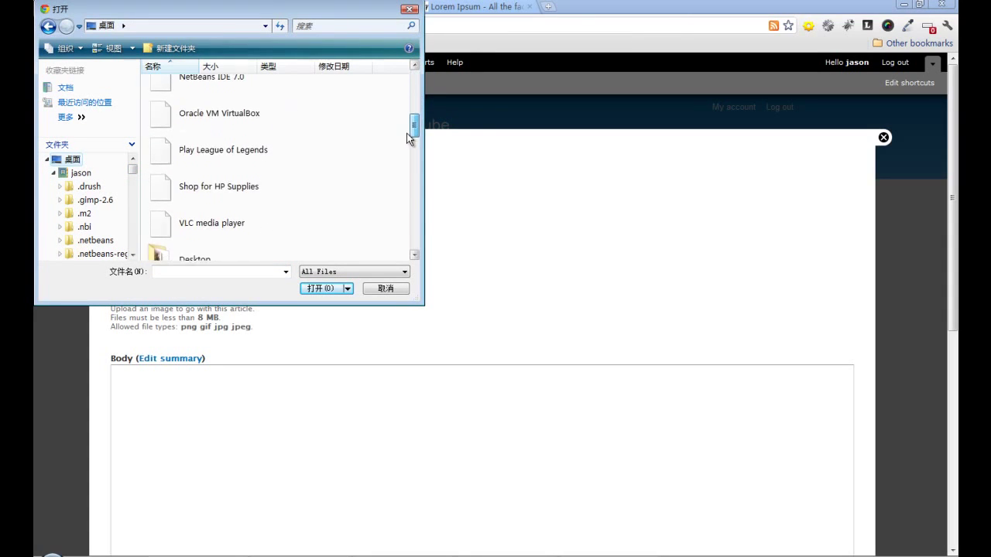
scroll(403, 152, "down", 4)
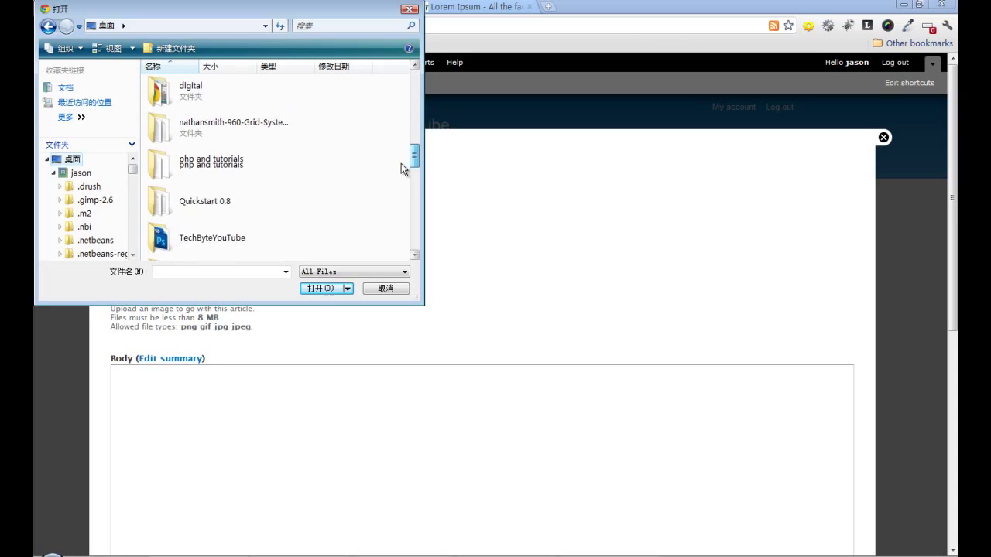
double_click(193, 187)
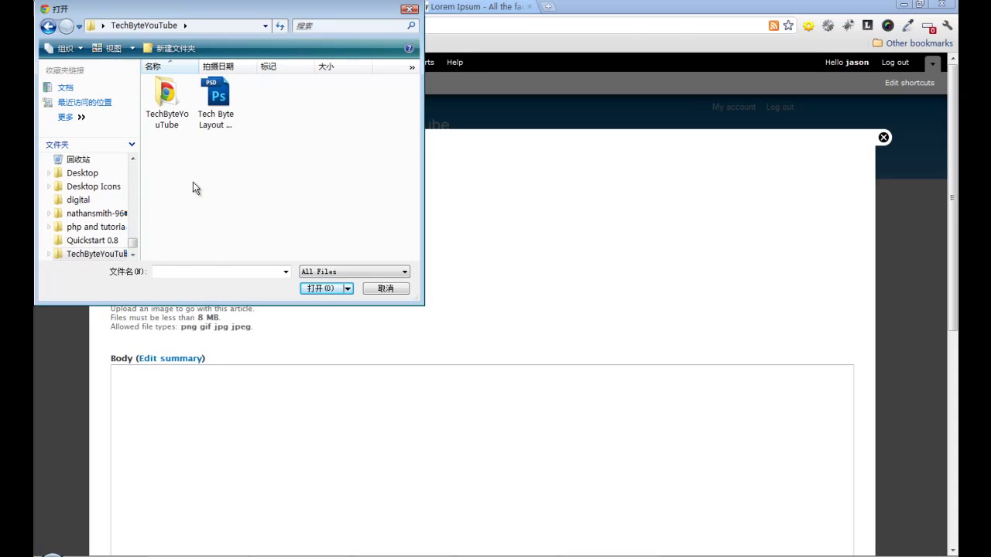
double_click(167, 113)
double_click(171, 82)
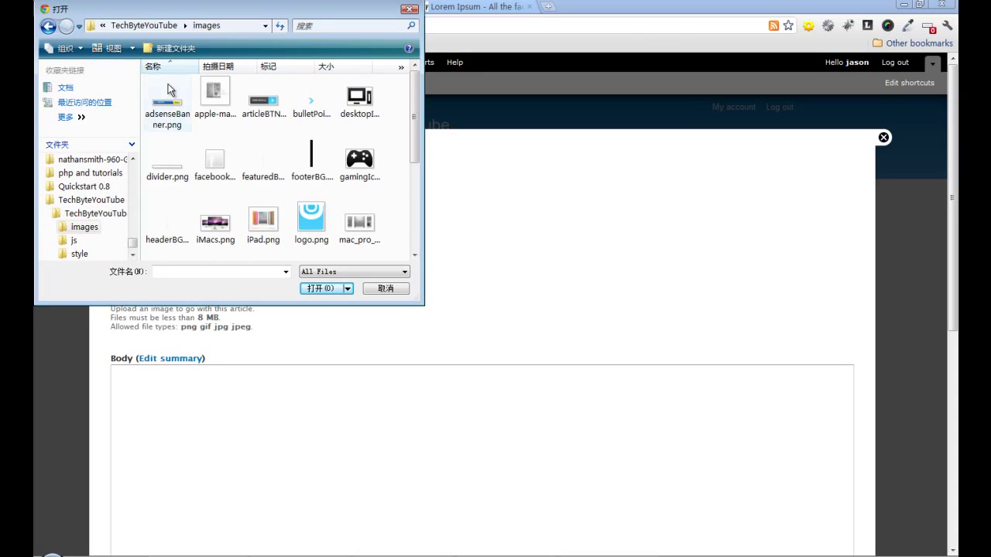
left_click(213, 106)
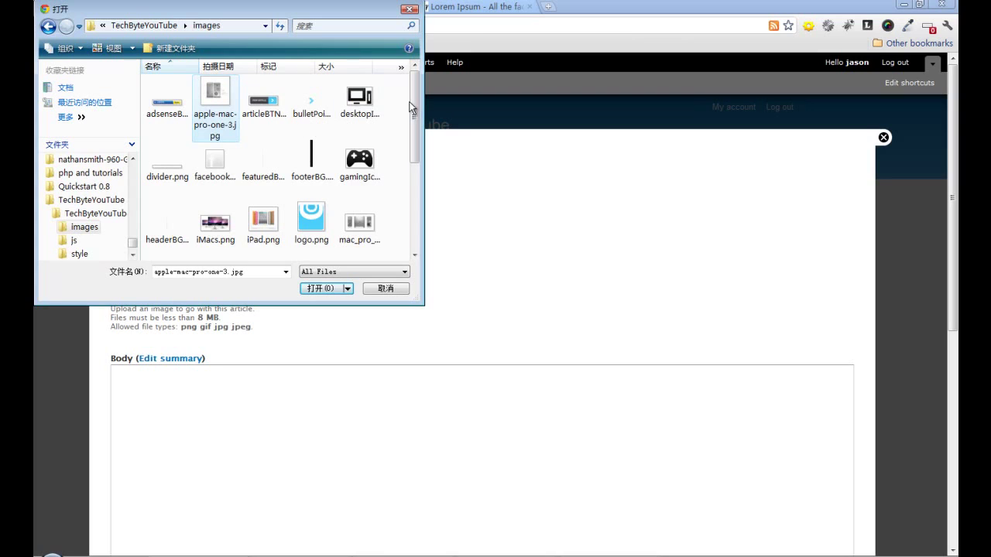
left_click_drag(417, 140, 401, 183)
left_click(167, 190)
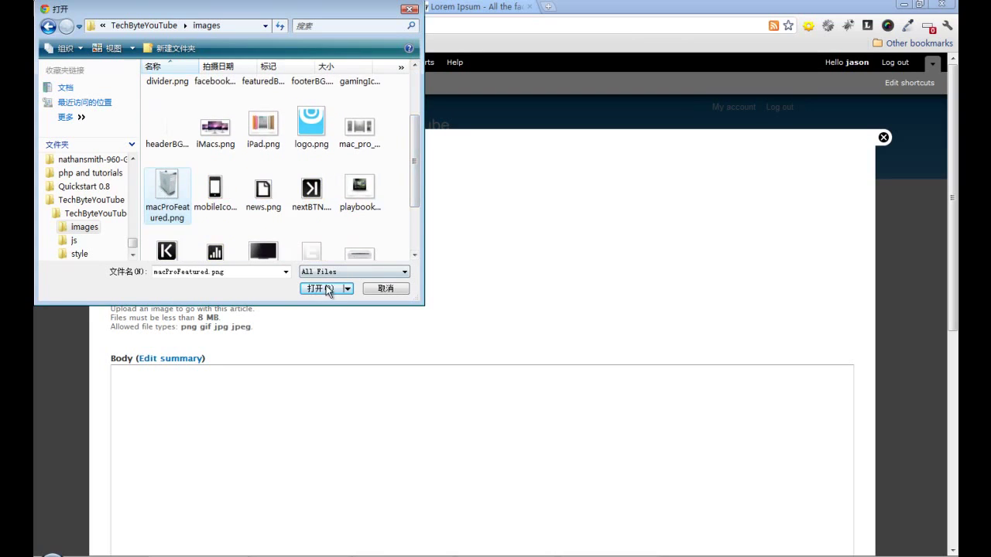
left_click(321, 288)
left_click(302, 292)
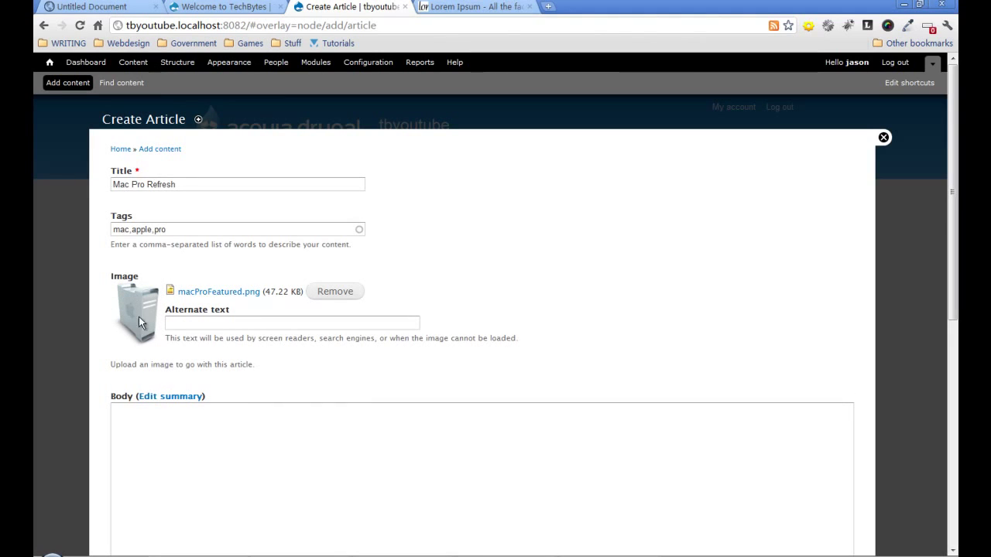
Step: Set the image's alternate text to 'Image unavailable -- macpro'
left_click(188, 322)
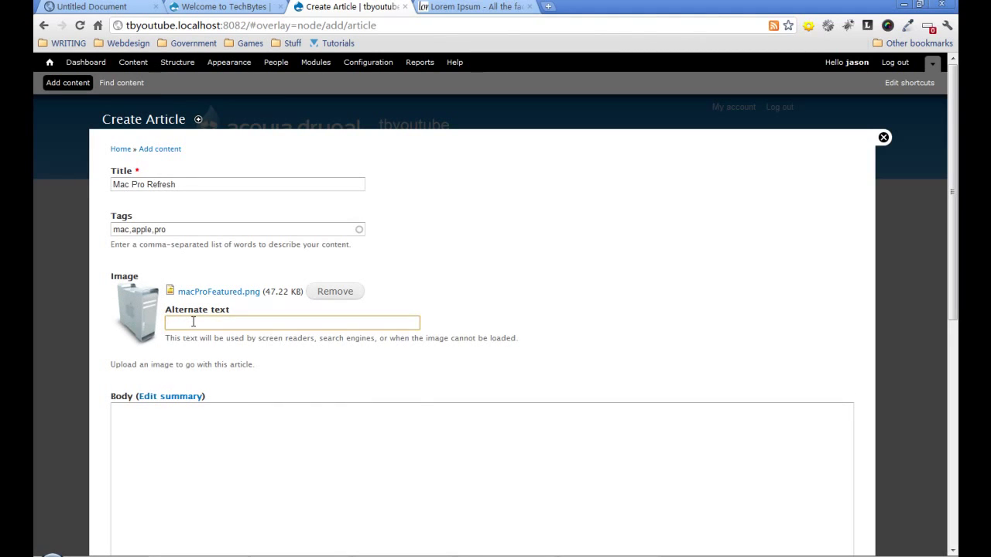
type("i")
key("Down")
key("Return")
scroll(272, 365, "down", 3)
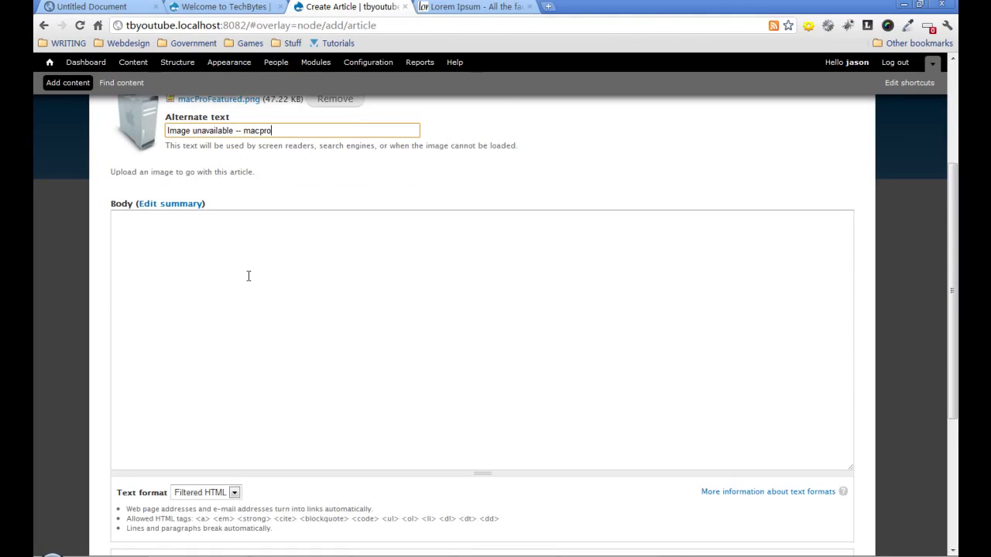
Step: Generate five paragraphs of Lorem Ipsum on lipsum.com and select the text for copying
left_click(480, 6)
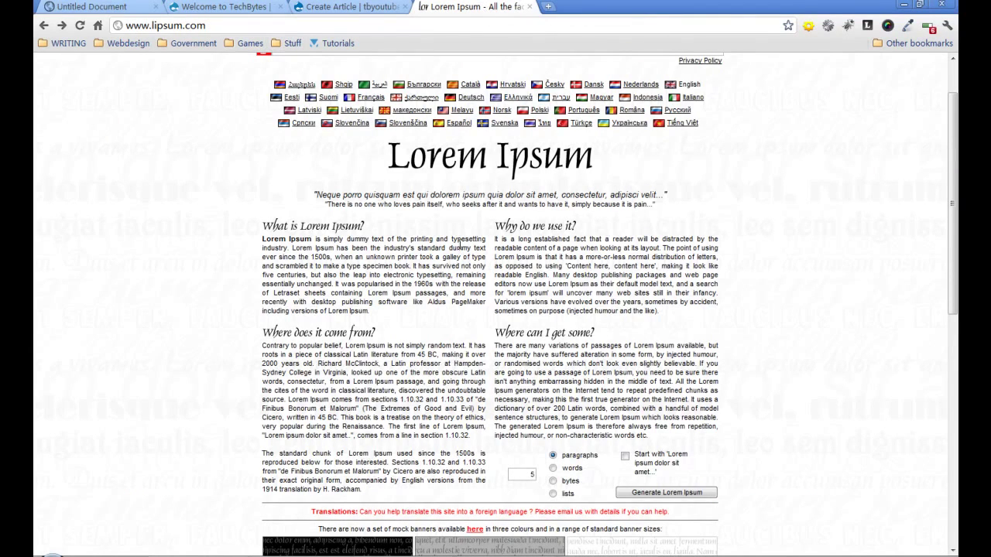
scroll(485, 258, "down", 2)
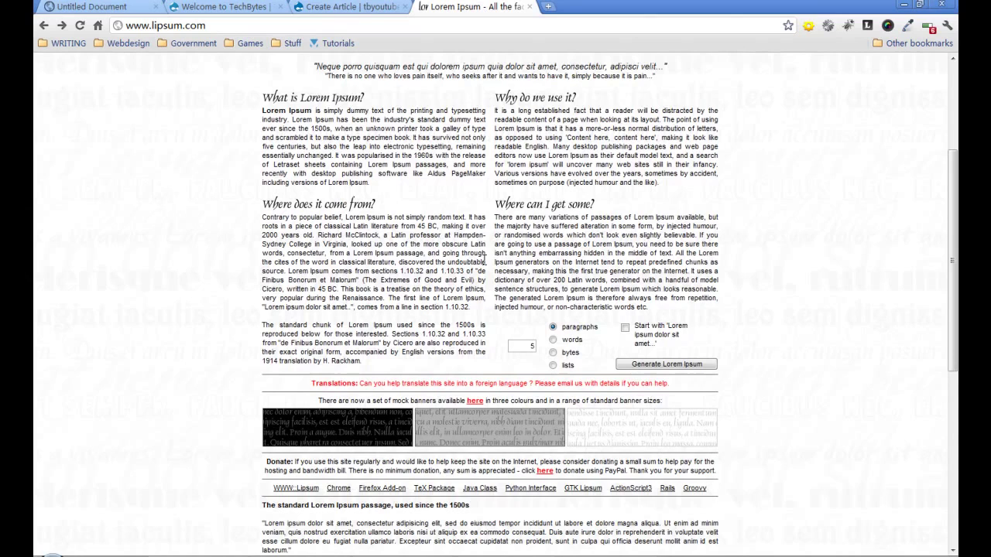
left_click(633, 365)
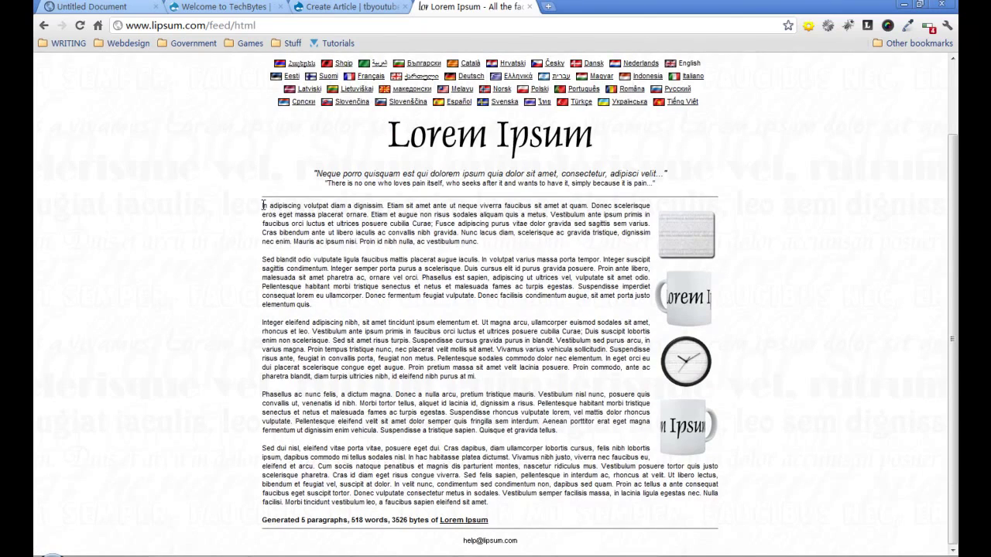
left_click_drag(264, 205, 496, 504)
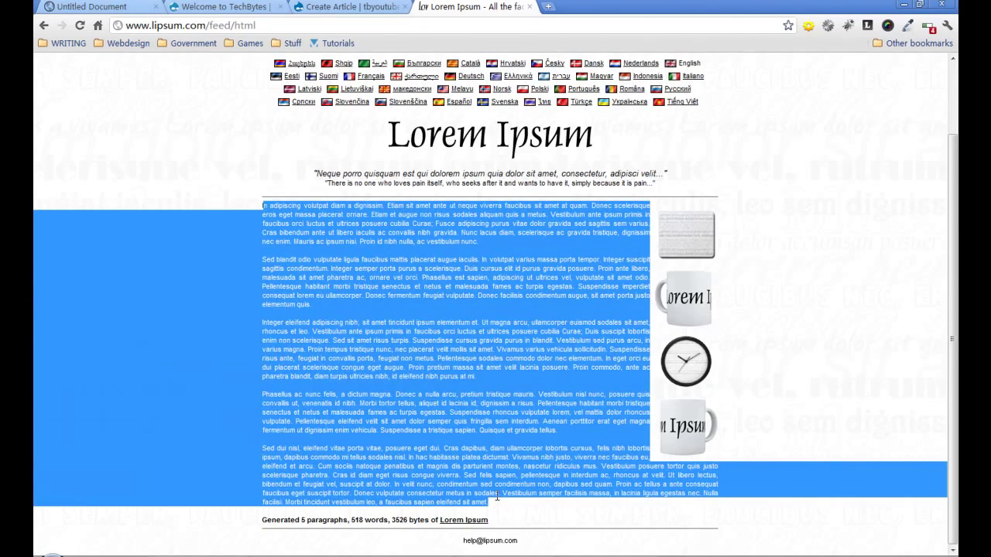
left_click(325, 7)
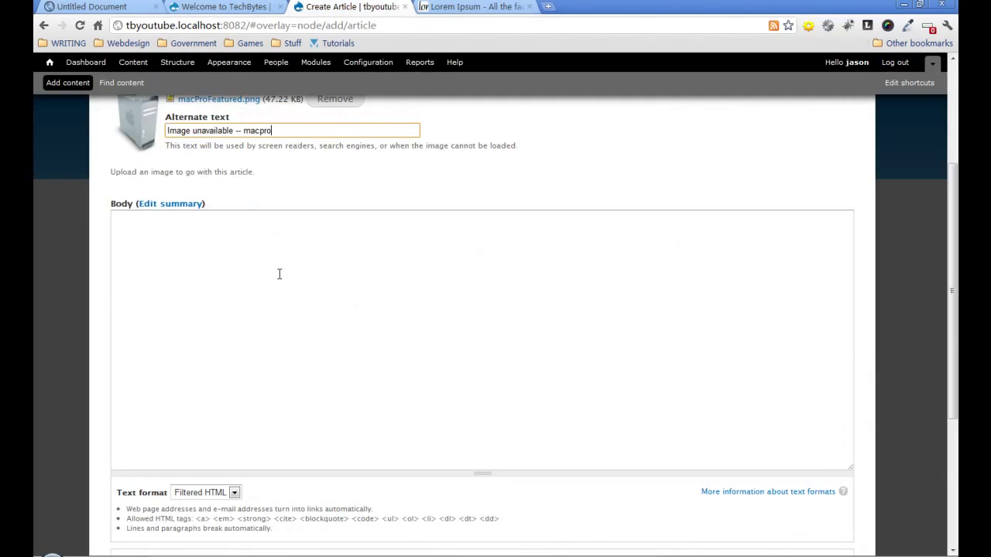
Step: Paste the Lorem Ipsum into the Body, keeping the Filtered HTML text format
left_click(284, 274)
key("ctrl+v")
scroll(410, 316, "up", 3)
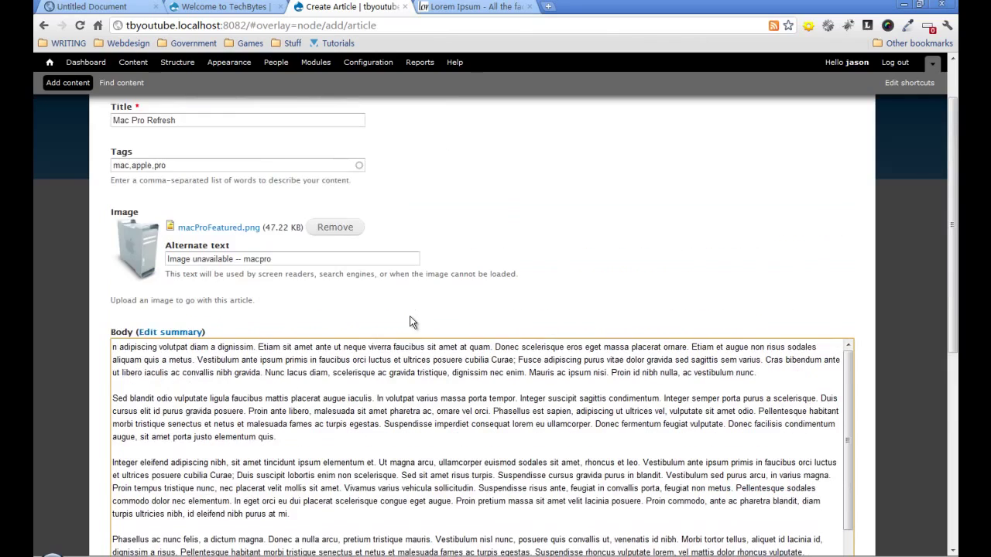
scroll(410, 316, "down", 5)
scroll(415, 302, "down", 3)
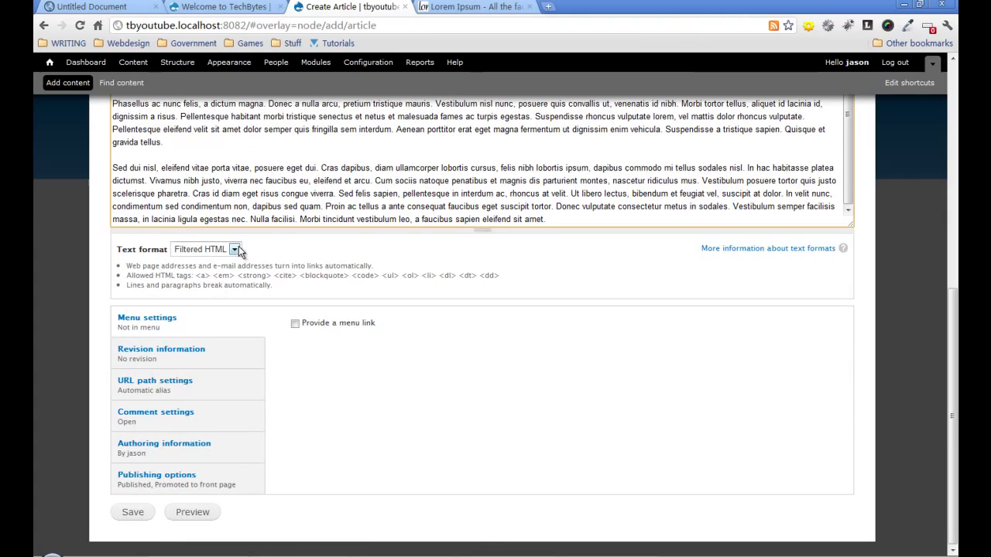
left_click_drag(195, 277, 500, 276)
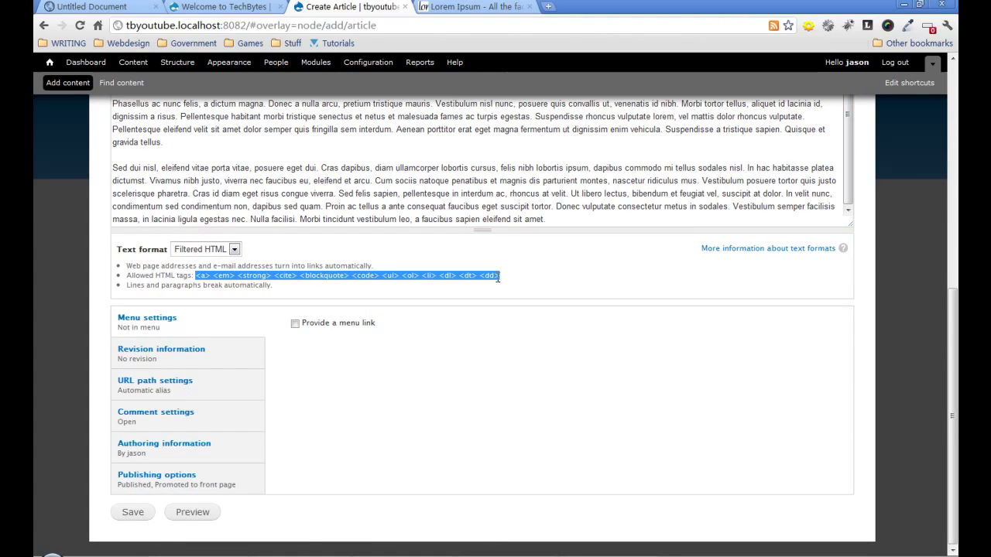
left_click(236, 256)
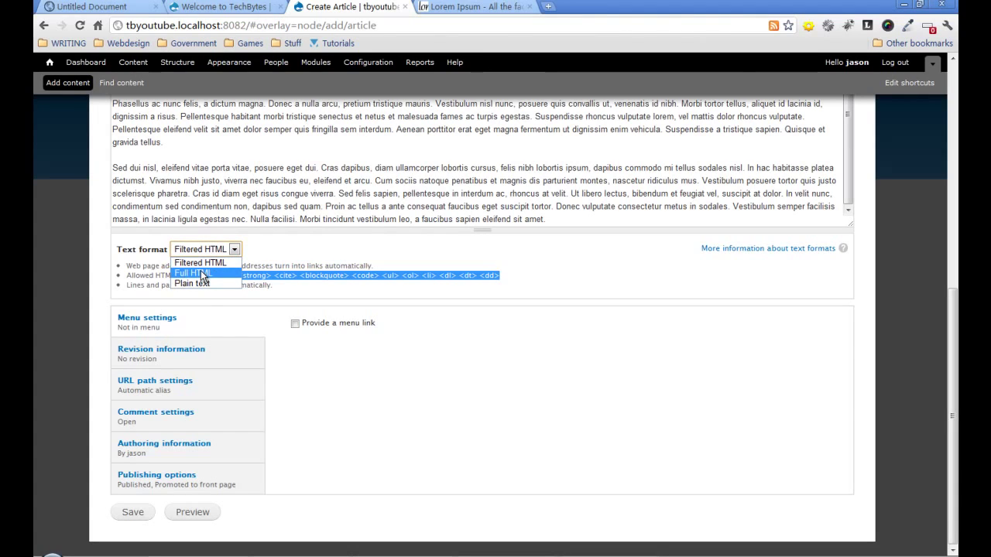
left_click(237, 248)
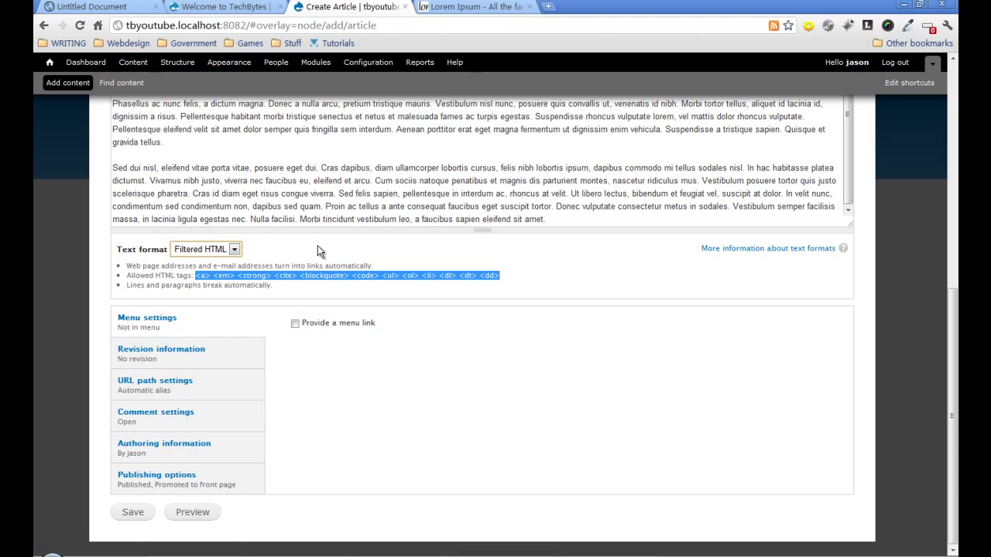
left_click(295, 335)
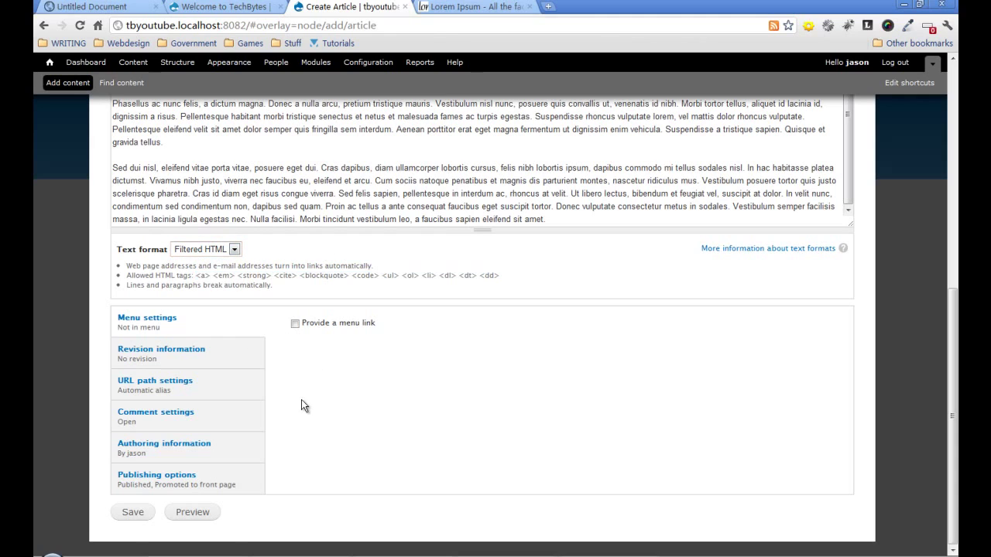
Step: Review the URL alias and publishing options, leaving the article published
left_click(154, 387)
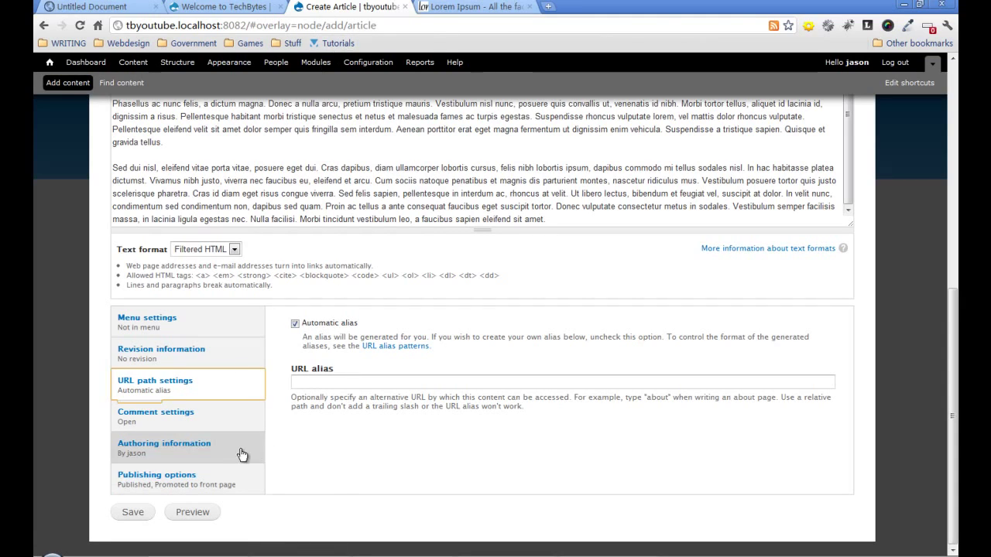
left_click(186, 480)
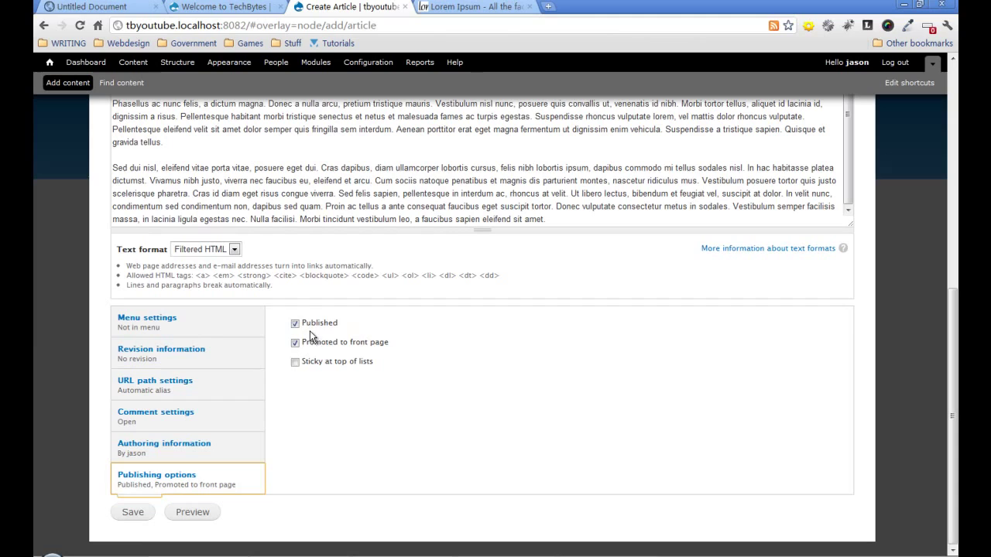
left_click(307, 325)
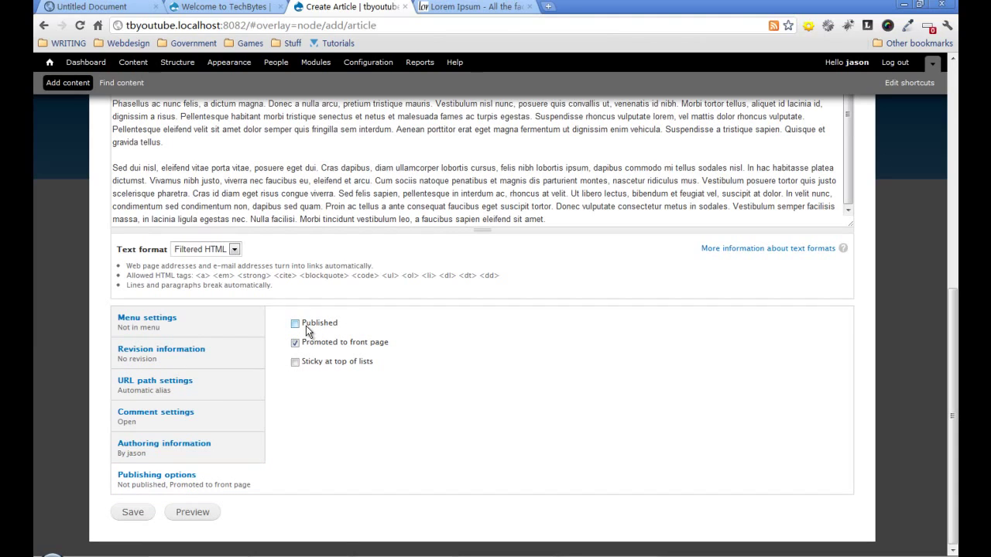
left_click(296, 326)
Step: Save Mac Pro Refresh and review its image, Lorem Ipsum body and mac, apple, pro tags
left_click(132, 511)
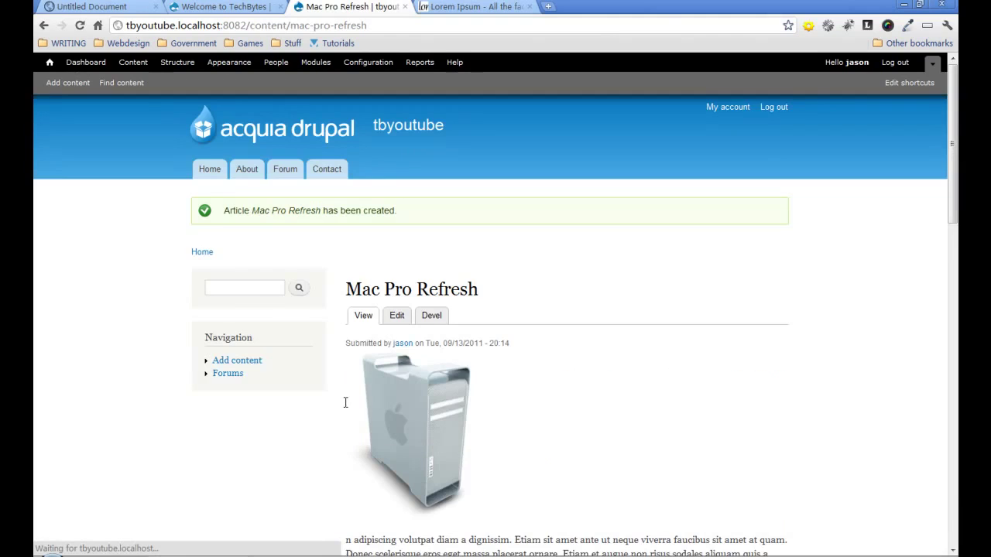
scroll(329, 332, "down", 1)
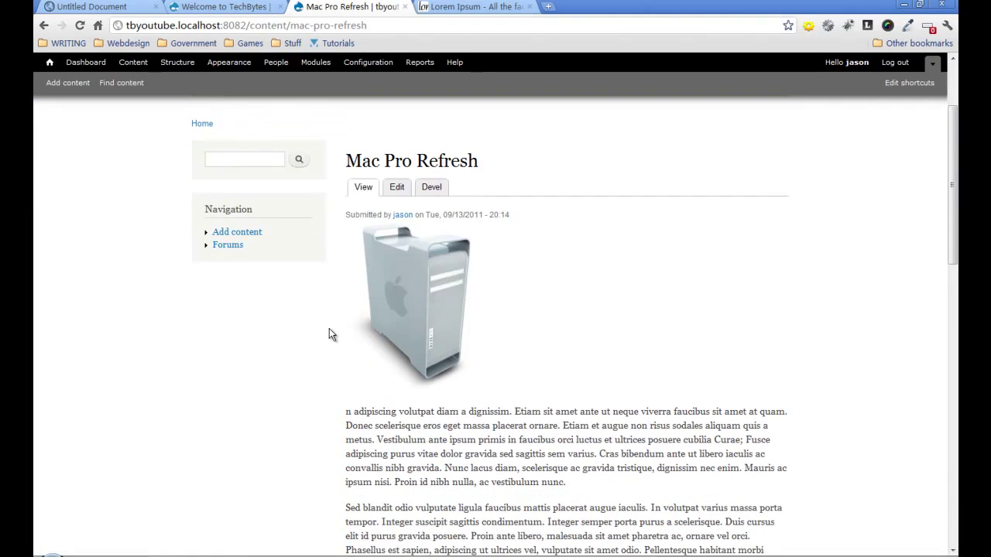
scroll(329, 334, "down", 4)
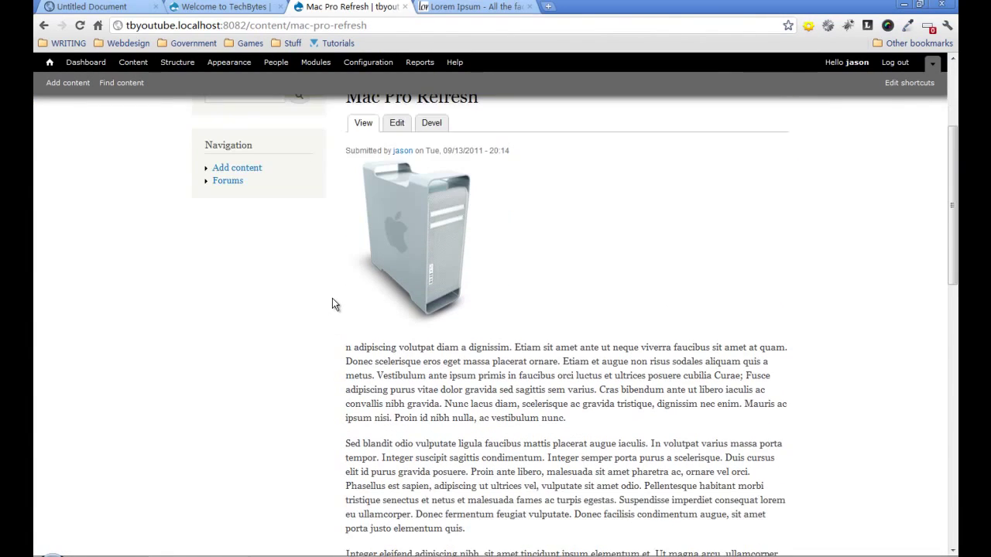
scroll(332, 298, "down", 9)
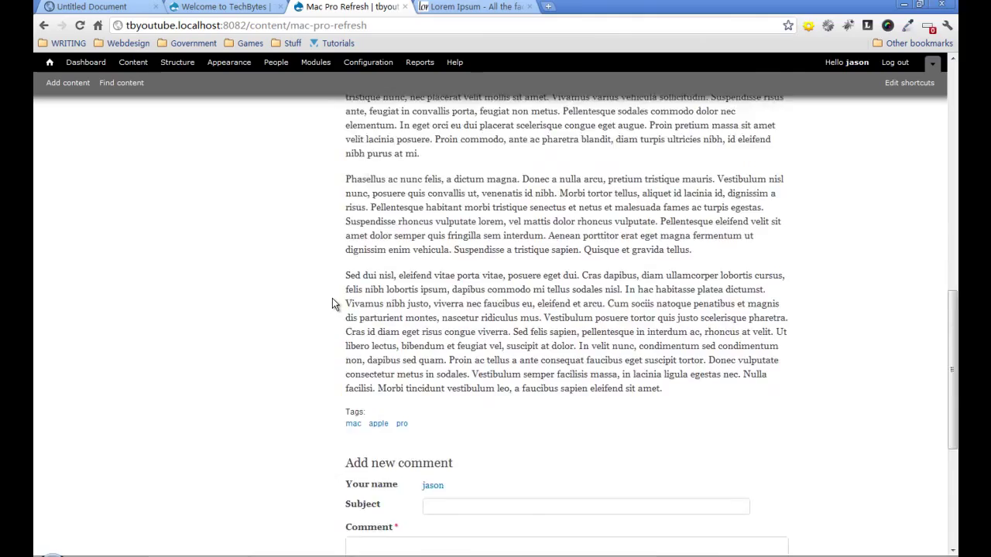
scroll(488, 330, "down", 2)
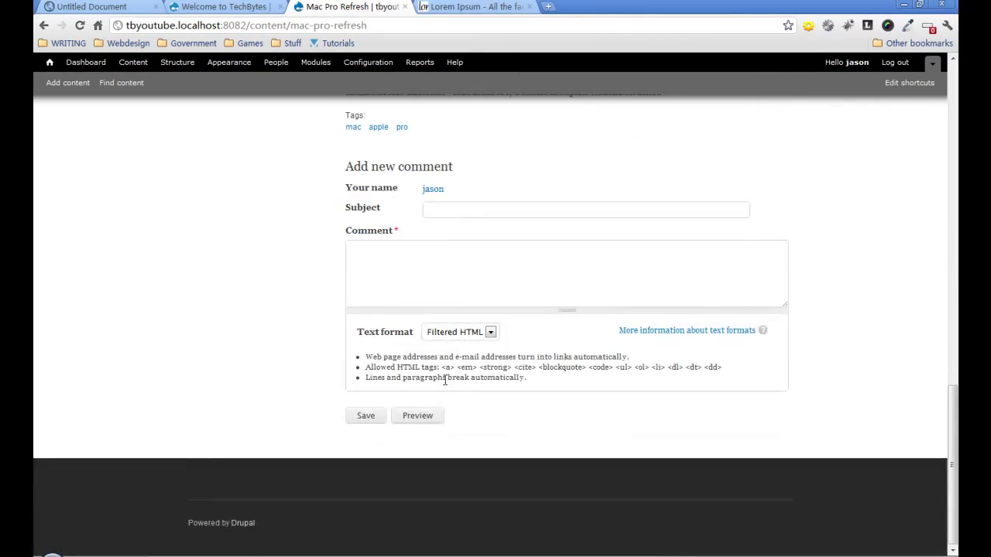
scroll(447, 377, "up", 8)
scroll(416, 358, "up", 6)
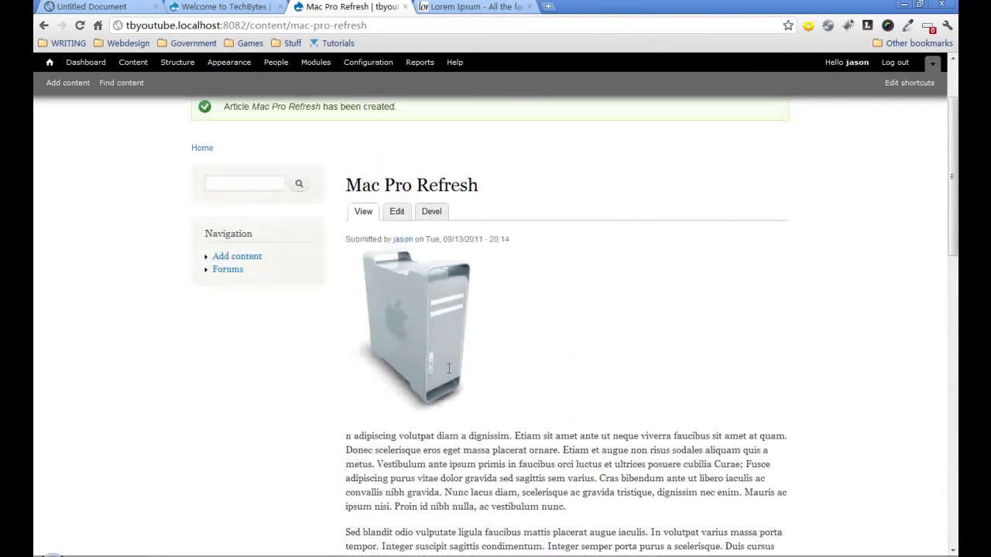
scroll(451, 375, "up", 2)
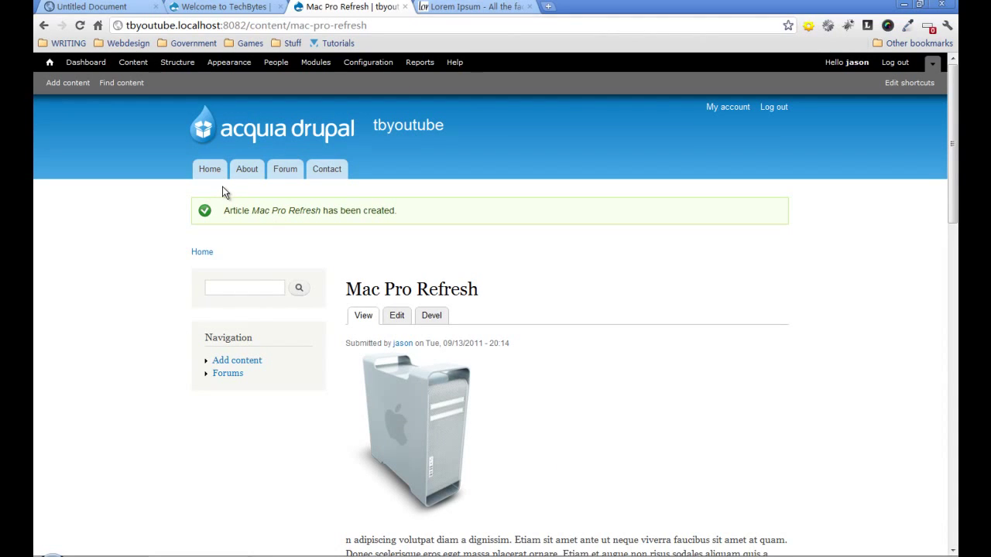
left_click(209, 171)
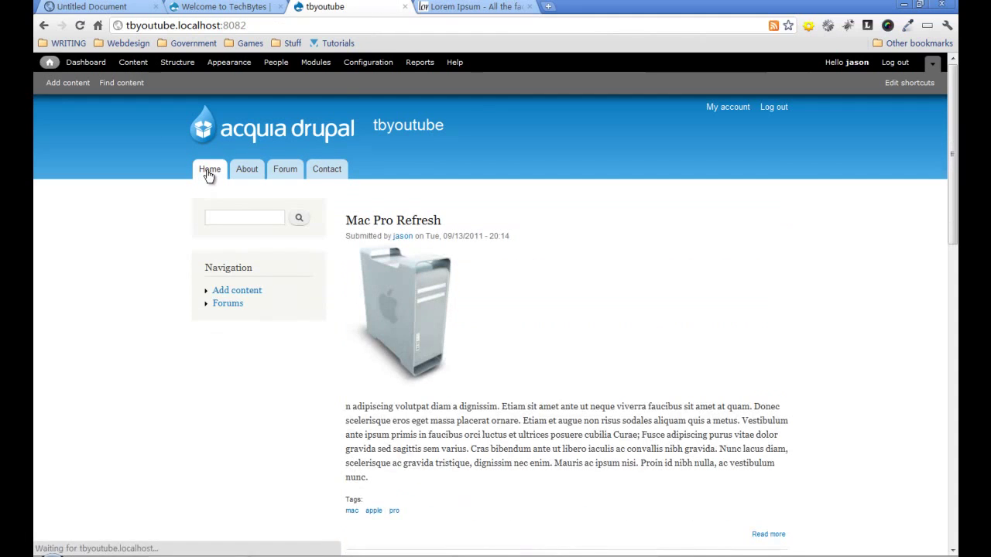
scroll(388, 325, "down", 1)
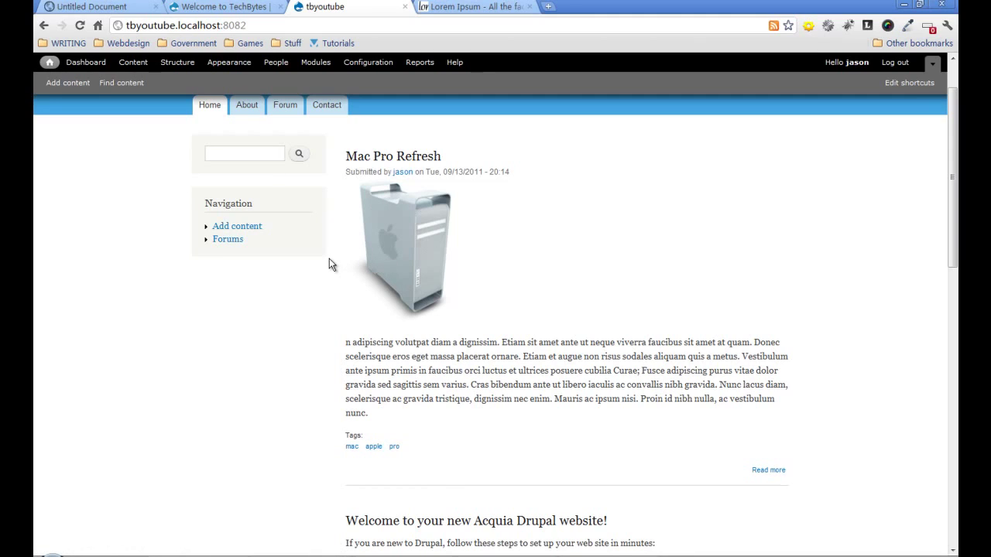
scroll(329, 265, "up", 1)
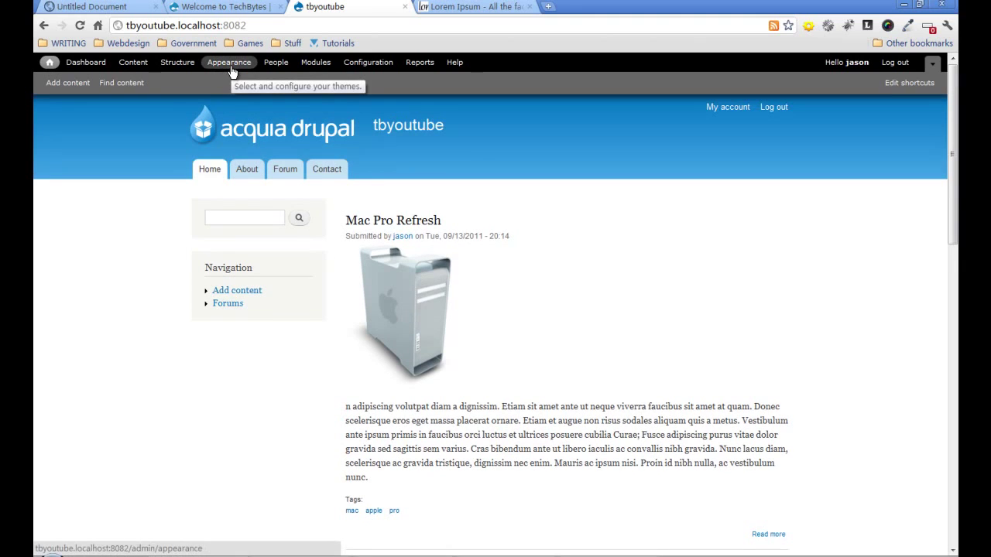
Step: Go to Structure > Content types and edit the Article content type
left_click(178, 62)
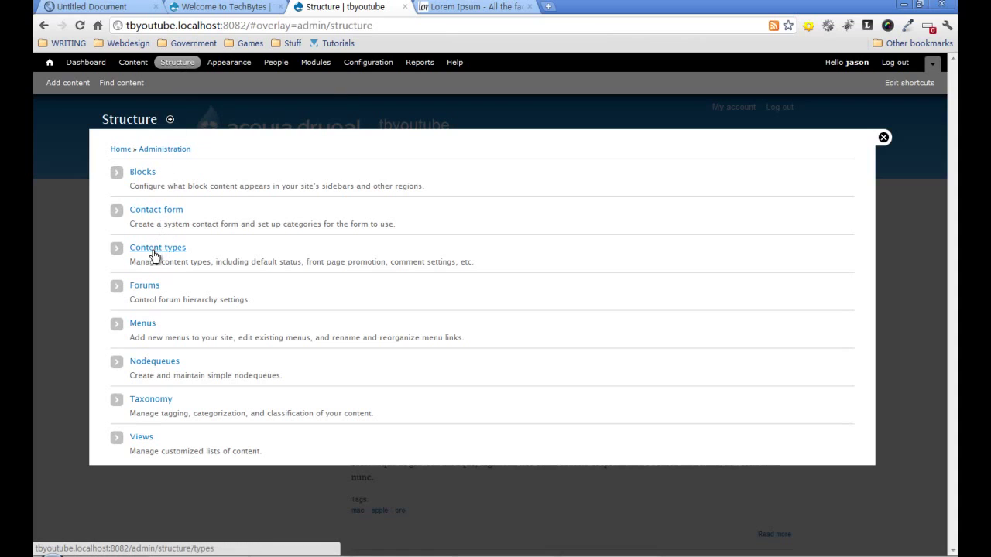
left_click(154, 248)
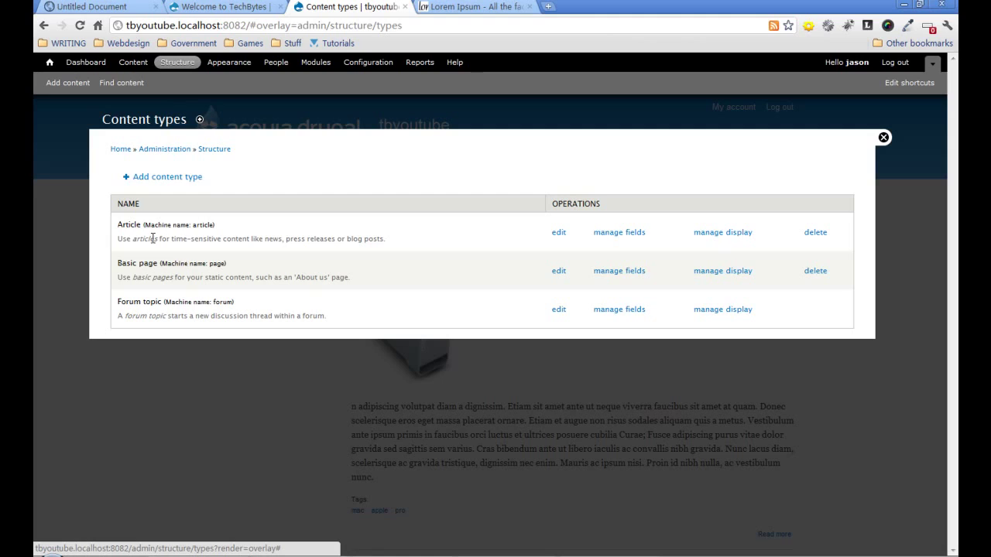
left_click(558, 235)
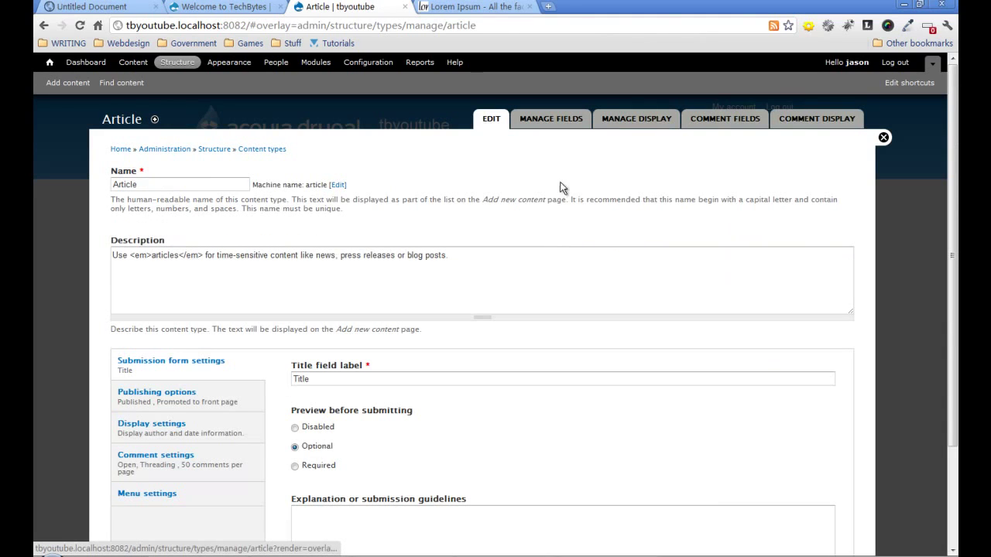
Step: View Article's fields (Title, Tags, Image, URL path, Body) without adding a new field
left_click(540, 124)
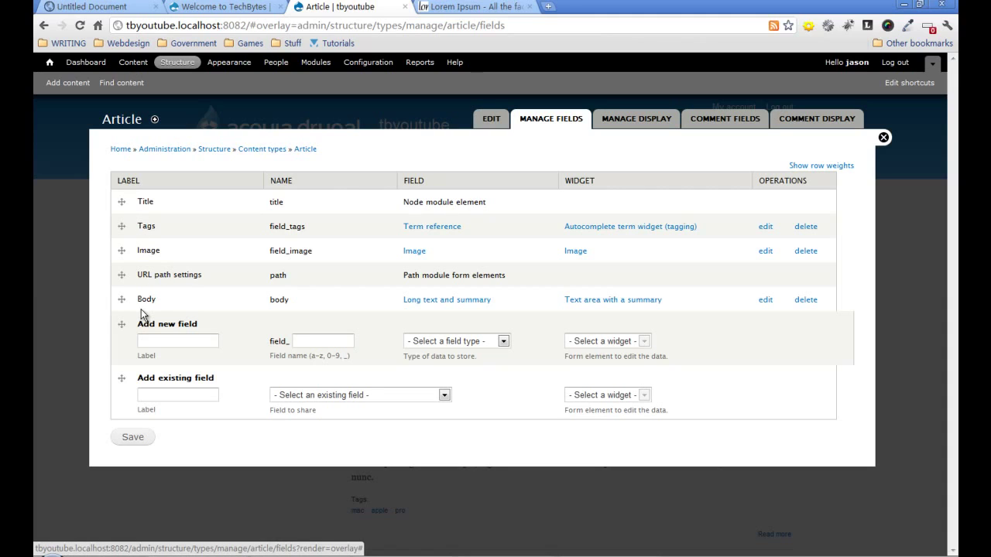
left_click(493, 342)
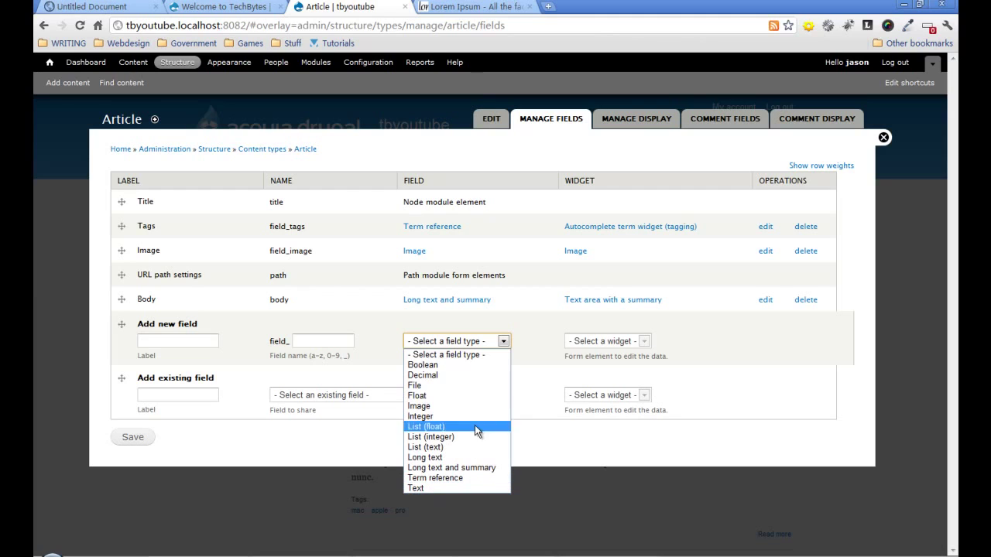
left_click(513, 304)
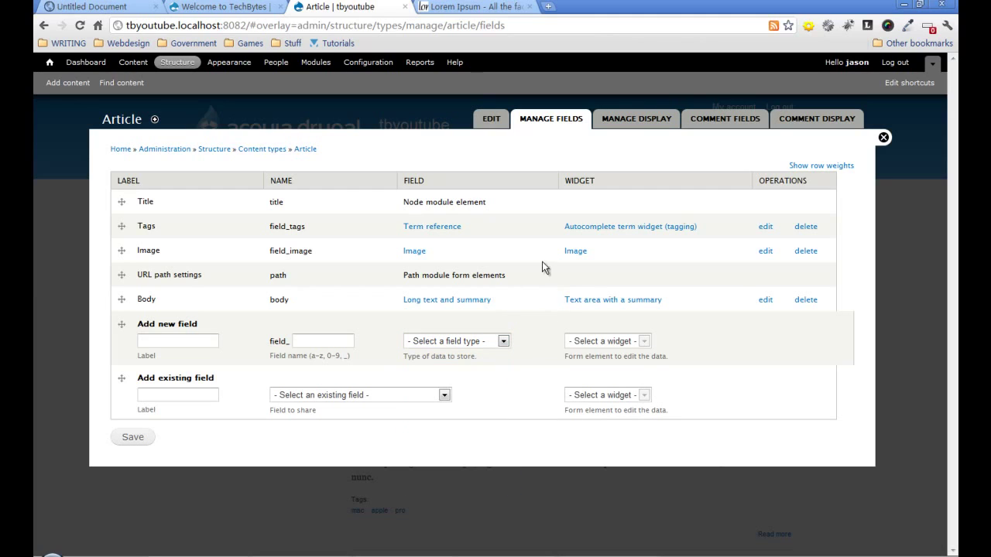
Step: Show the Default view mode display settings for Article's Image, Body and Tags fields
left_click(628, 119)
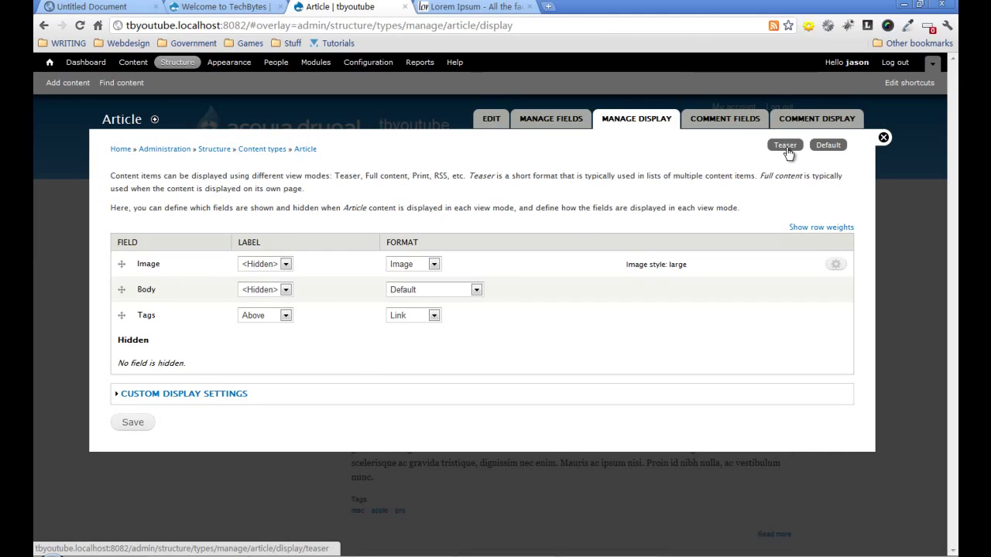
left_click(829, 147)
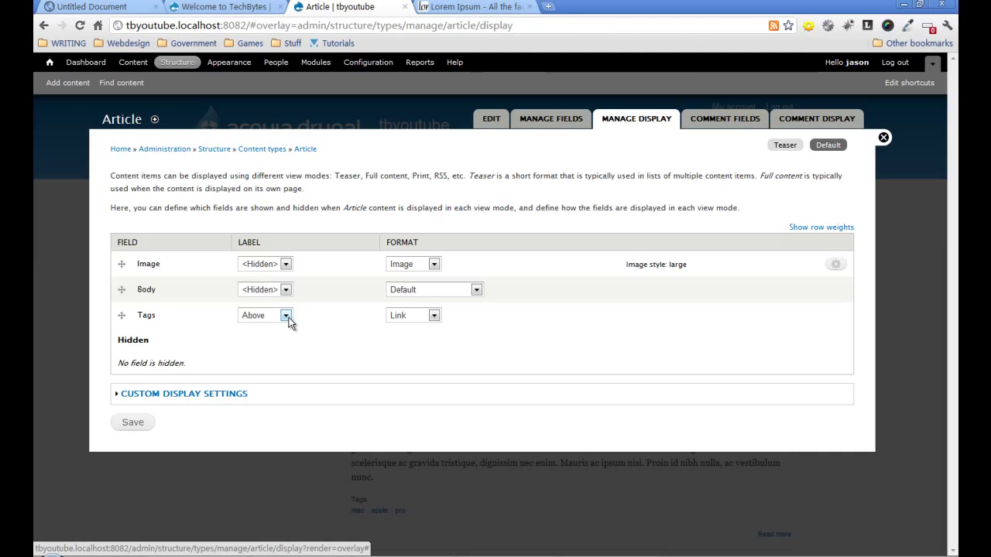
Step: Open the site home page in a new tab and check the Tags label under the post
right_click(48, 65)
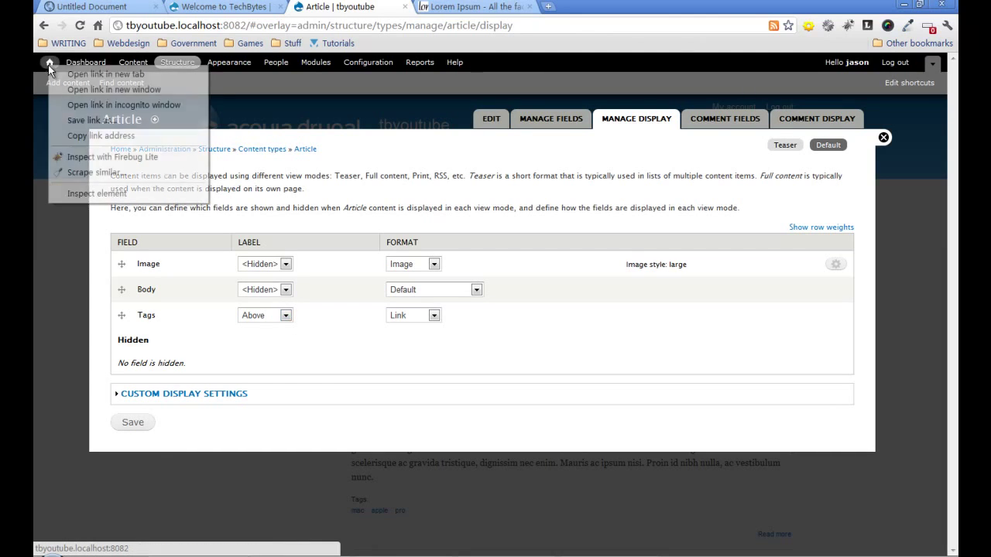
left_click(73, 74)
left_click(468, 10)
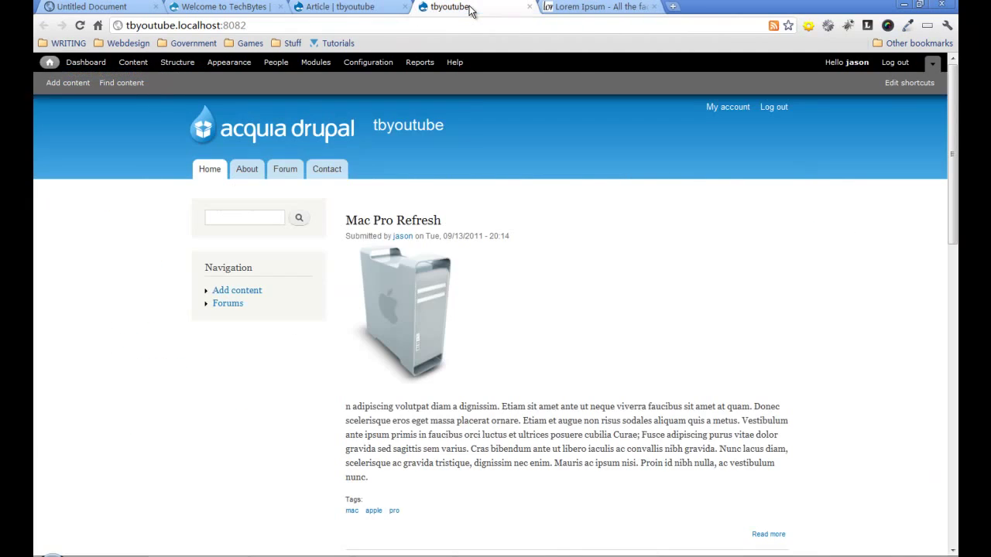
scroll(481, 230, "down", 3)
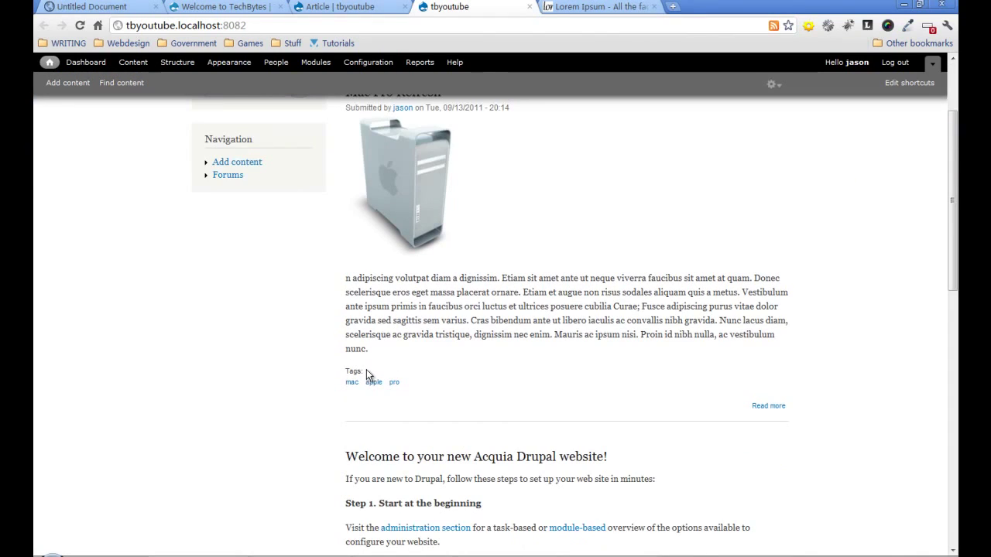
left_click_drag(362, 371, 345, 372)
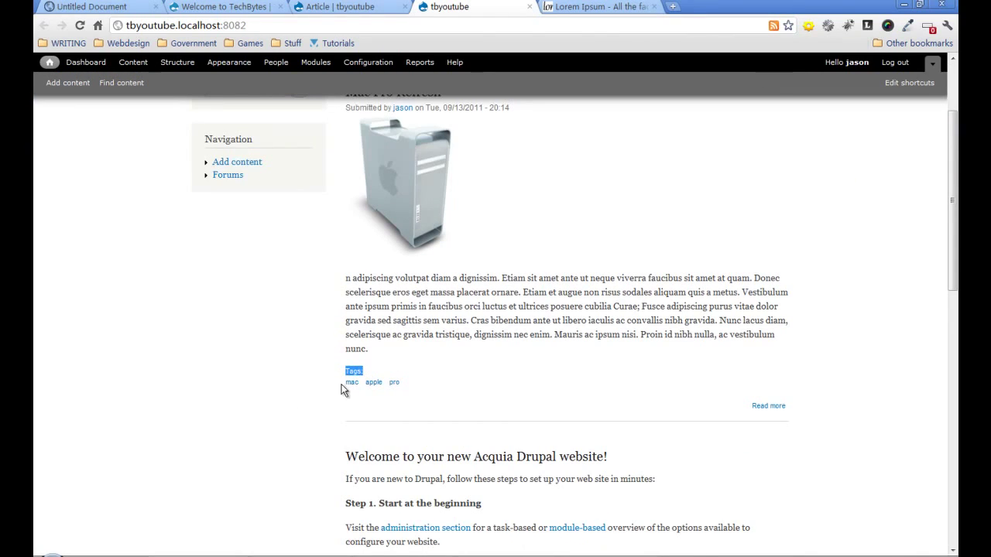
scroll(416, 331, "up", 1)
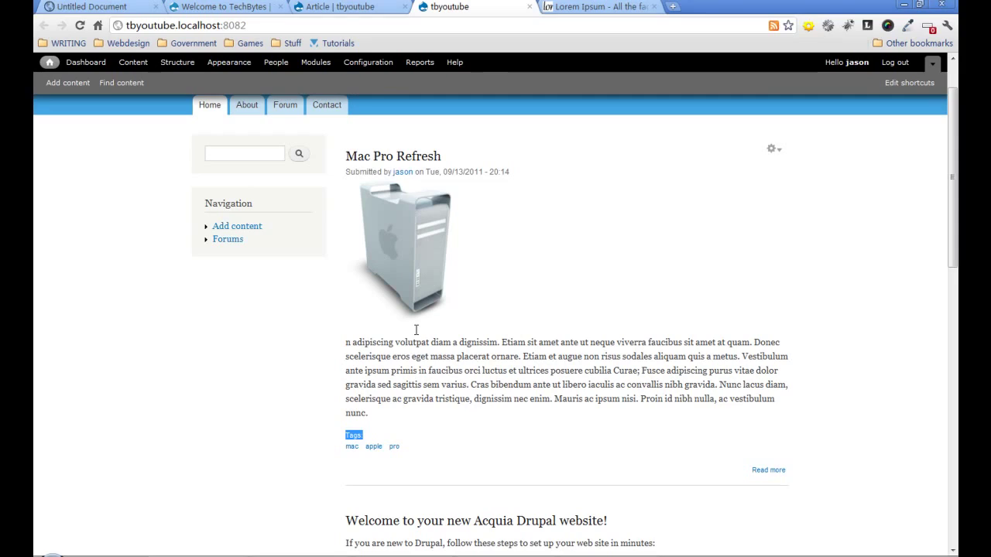
Step: Open the full Mac Pro Refresh article, check its Tags label, then return to Article's settings tab
left_click(412, 157)
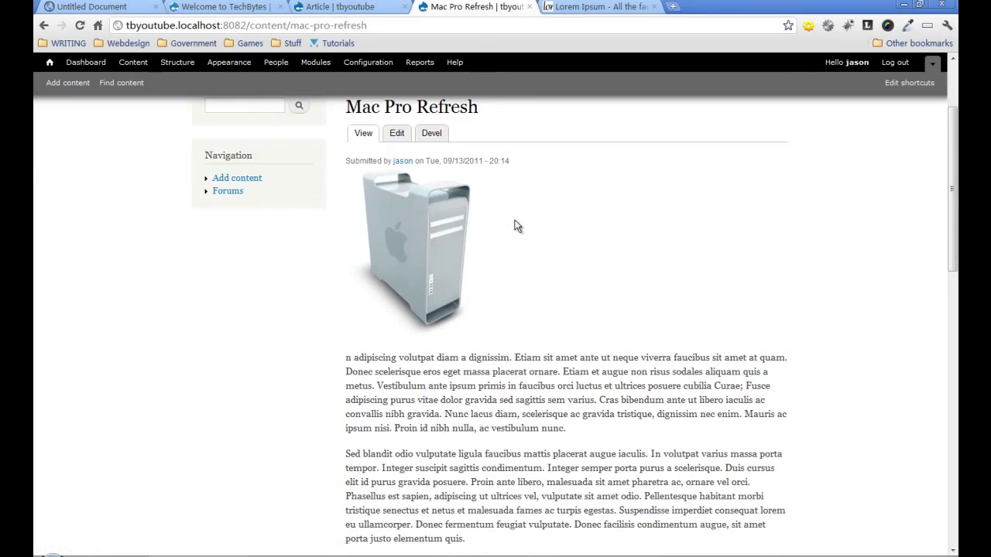
scroll(518, 226, "down", 8)
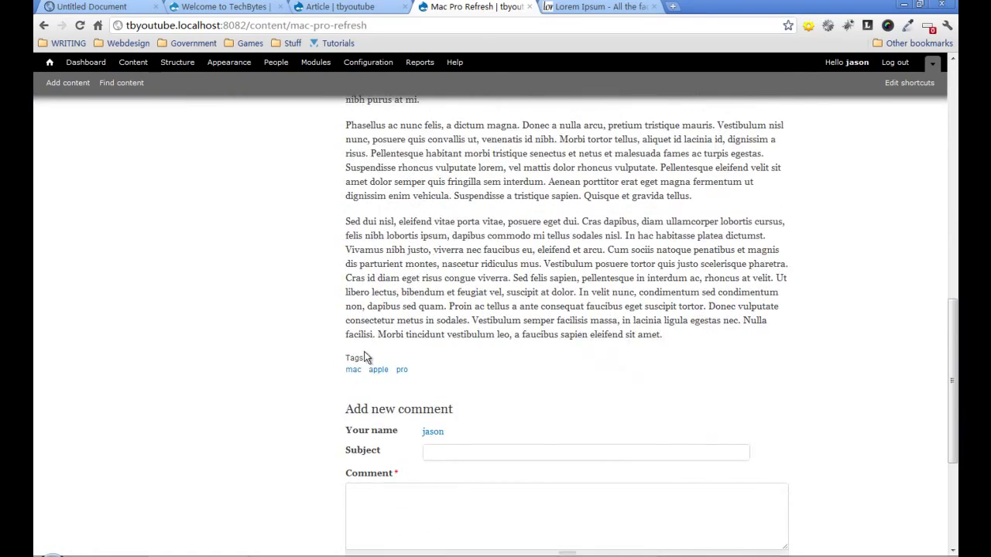
double_click(353, 358)
left_click(360, 8)
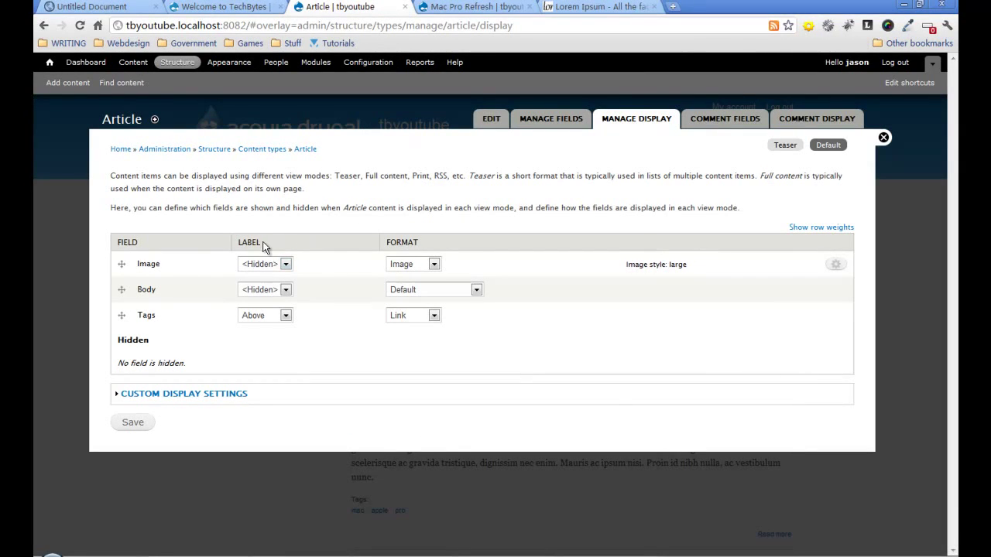
Step: Set the Tags field's label to <Hidden> in Article's Default display
left_click(286, 316)
left_click(276, 350)
left_click(280, 316)
left_click(286, 316)
left_click(270, 351)
Step: Browse the 'apple' tag listing from Mac Pro Refresh, then go back to the article
left_click(465, 8)
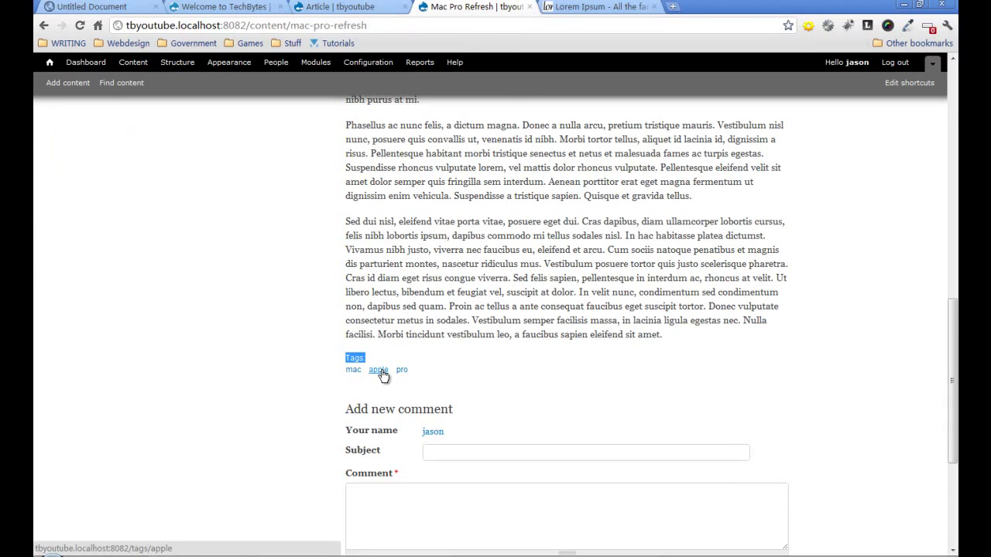
left_click(379, 370)
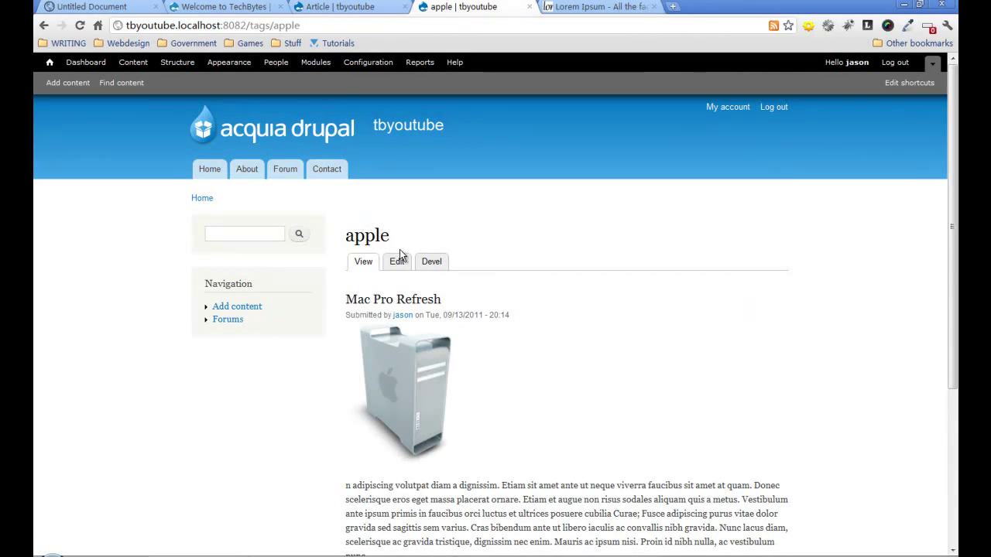
scroll(415, 267, "down", 2)
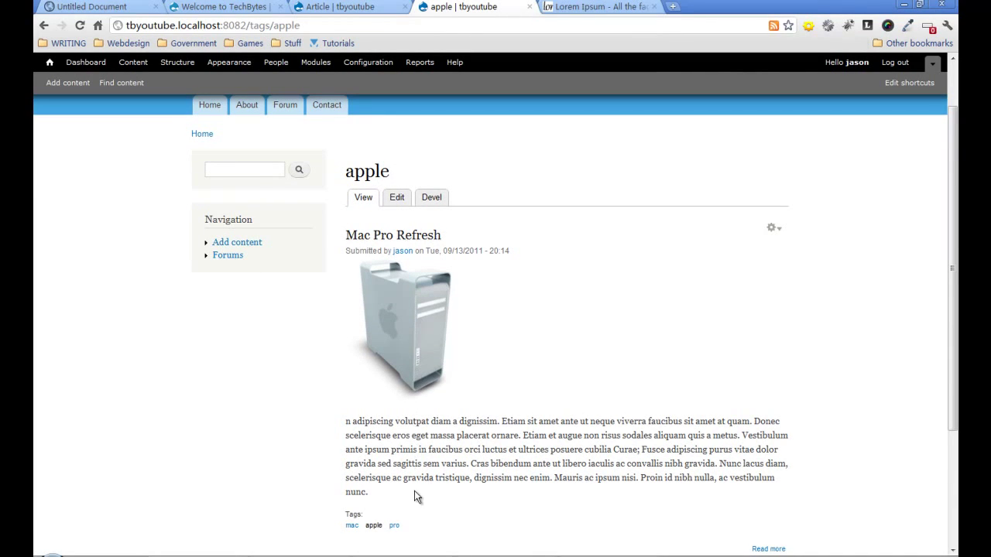
scroll(431, 428, "down", 3)
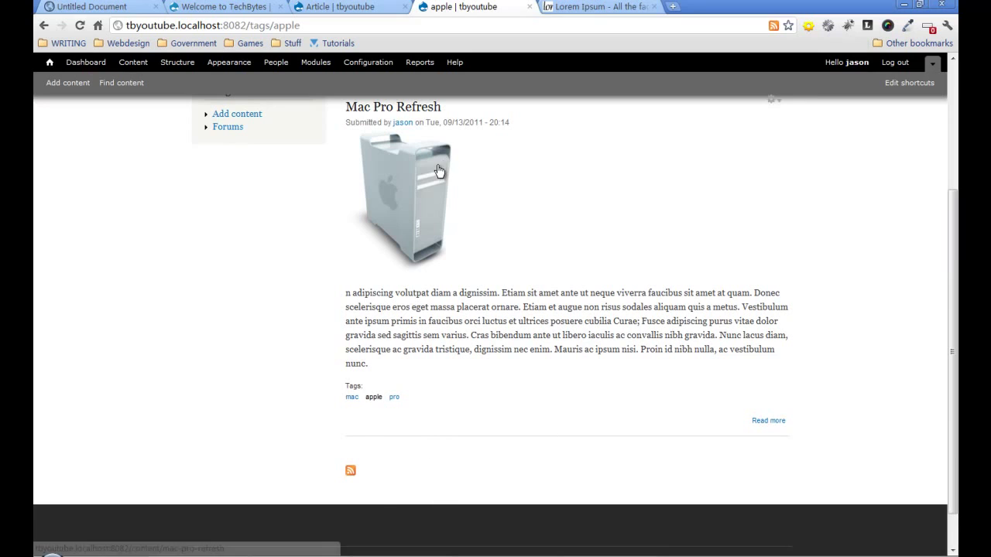
scroll(437, 165, "up", 5)
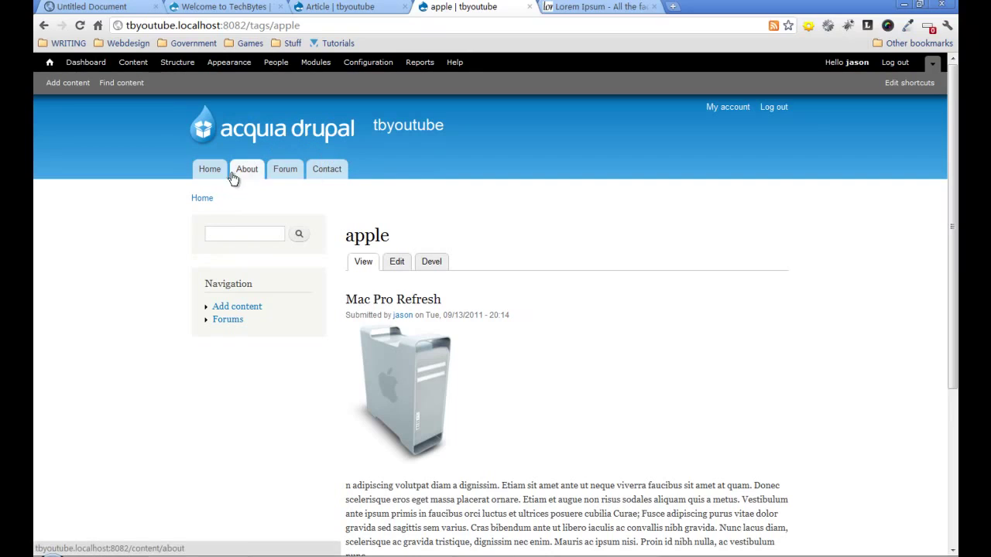
left_click(43, 24)
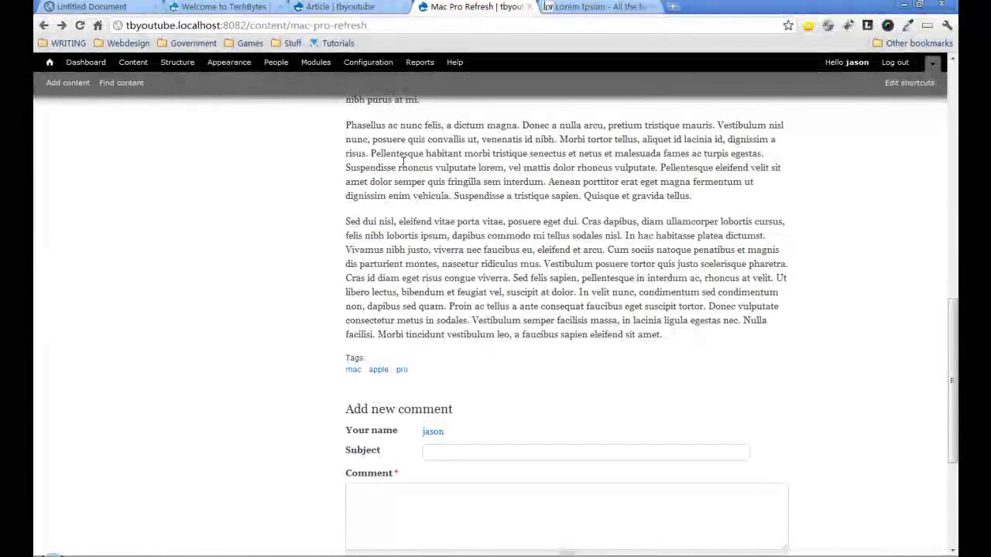
left_click(340, 7)
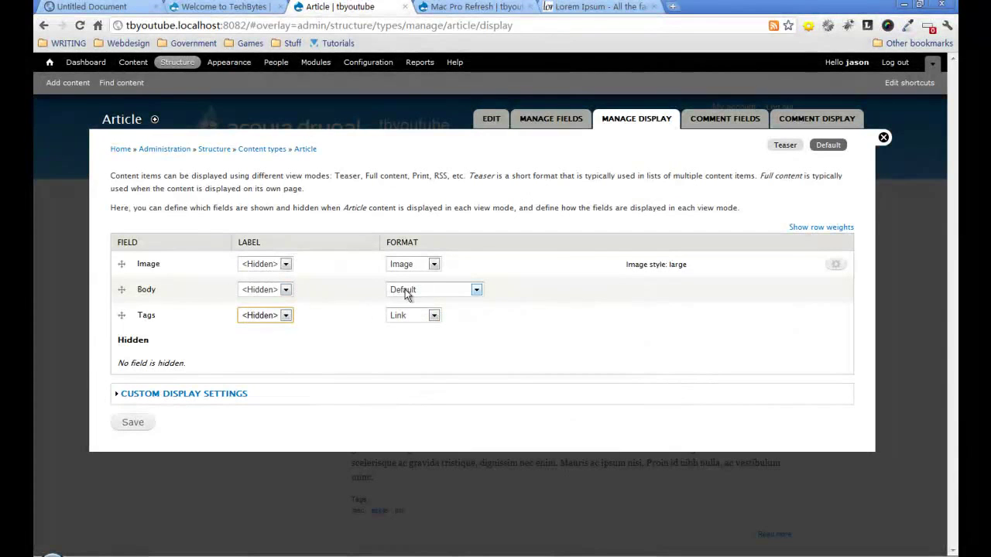
left_click(479, 290)
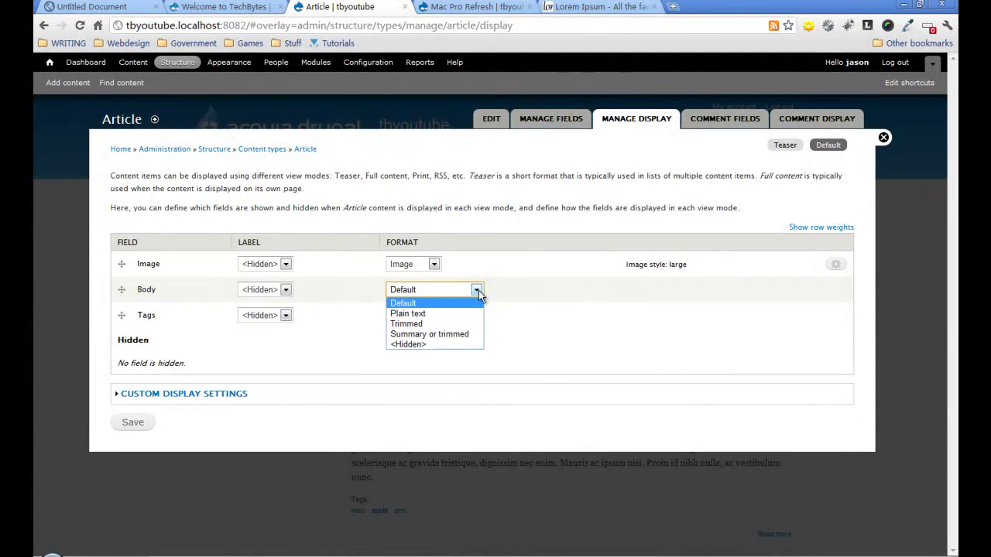
left_click(453, 323)
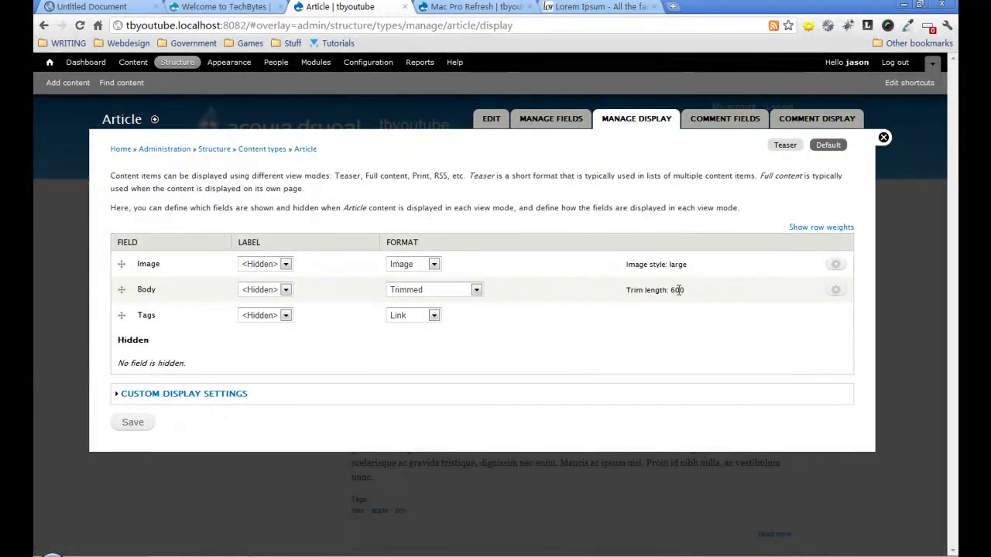
left_click(476, 289)
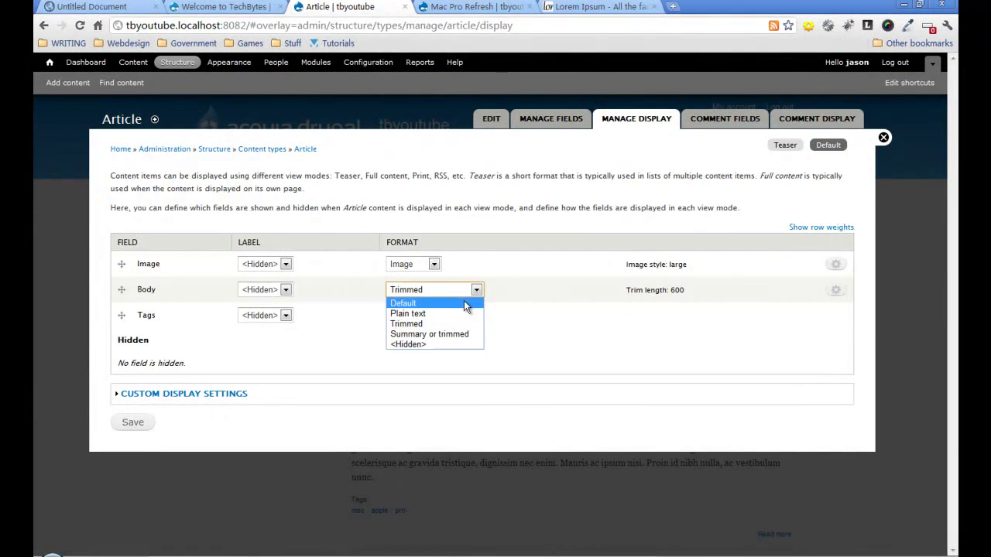
left_click(455, 305)
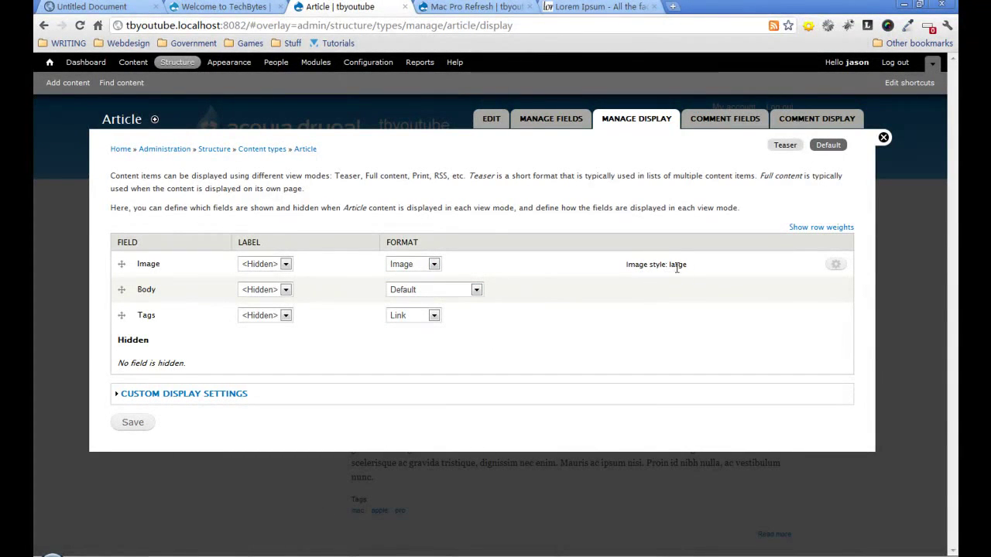
left_click_drag(668, 264, 688, 264)
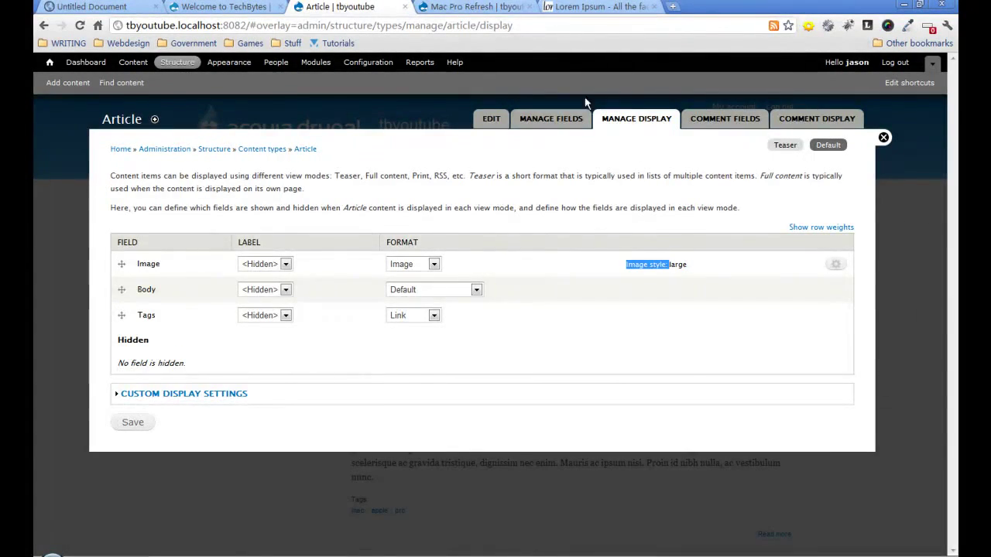
left_click(475, 7)
scroll(523, 239, "up", 10)
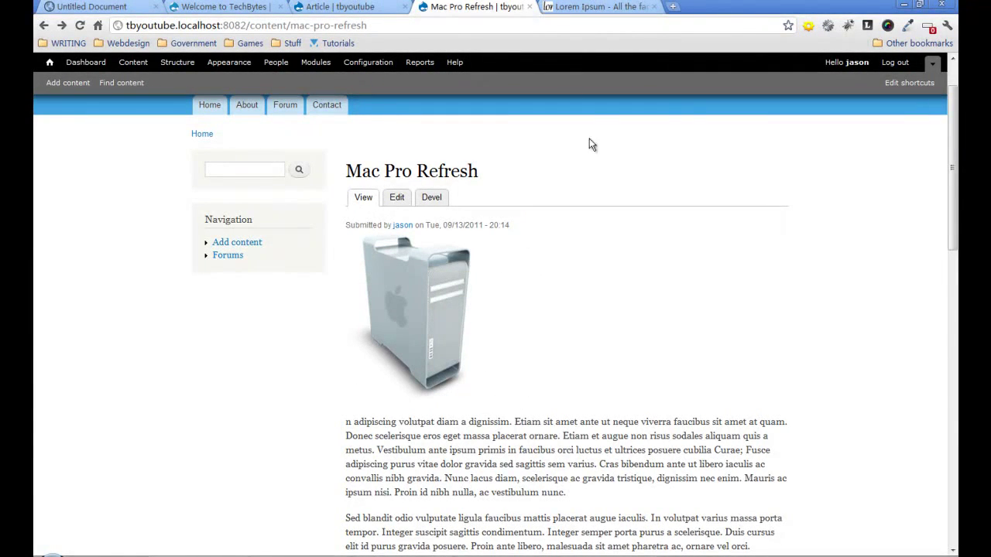
Step: Give Article's Image field the trending image style and save the display settings
left_click(352, 7)
left_click(831, 266)
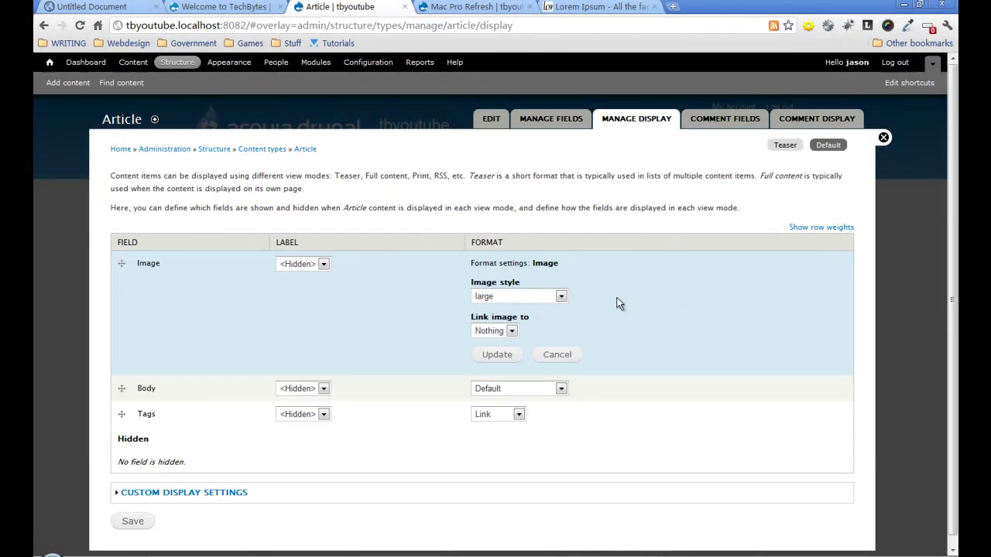
left_click(561, 297)
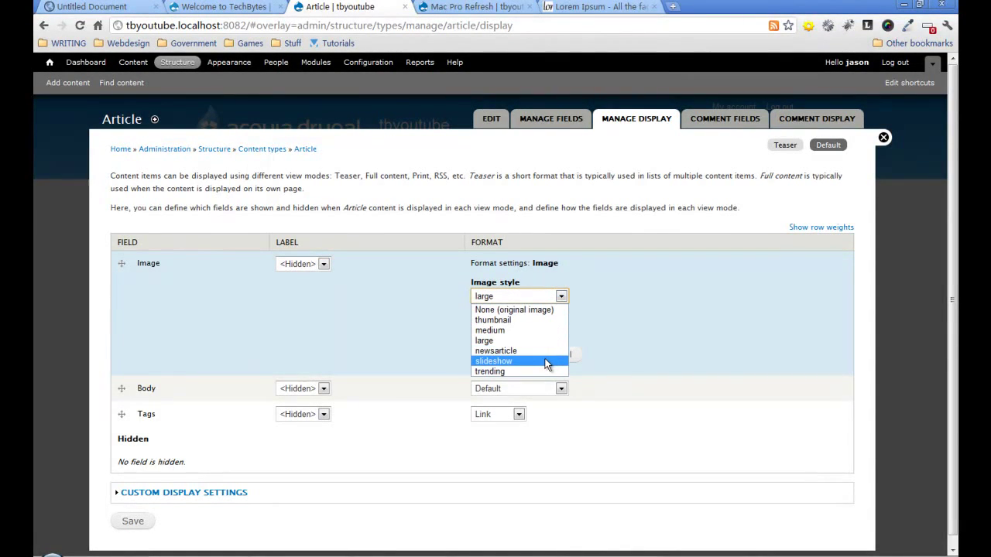
left_click(500, 372)
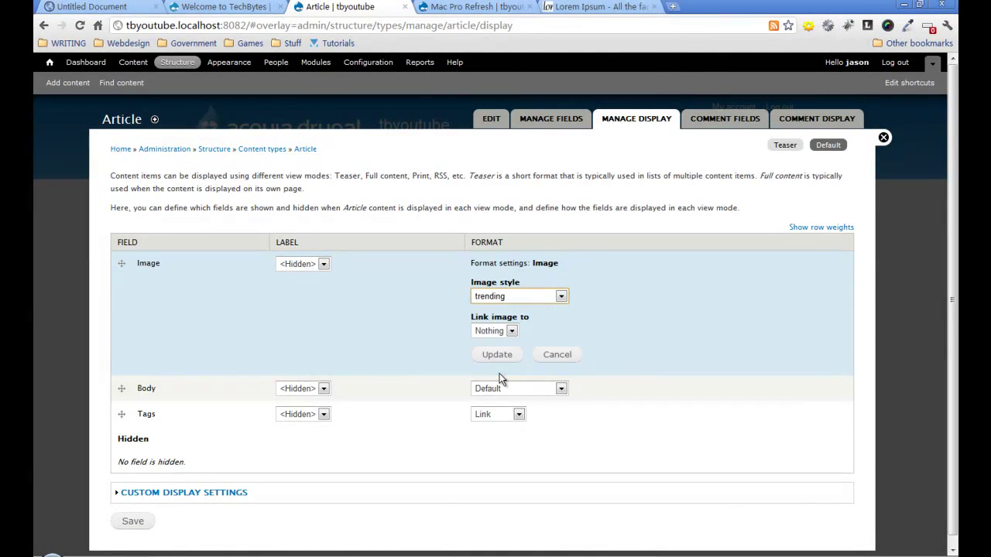
left_click(512, 331)
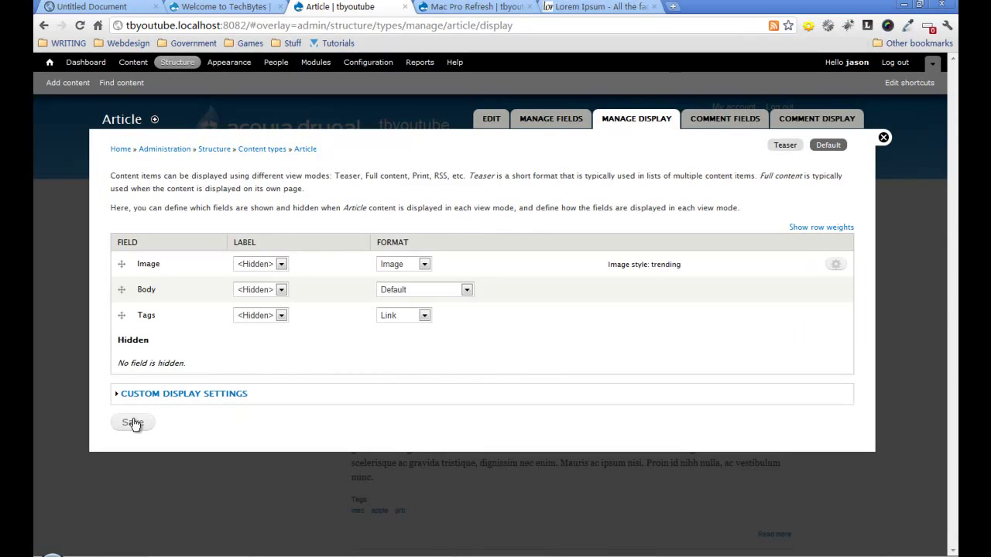
left_click(134, 427)
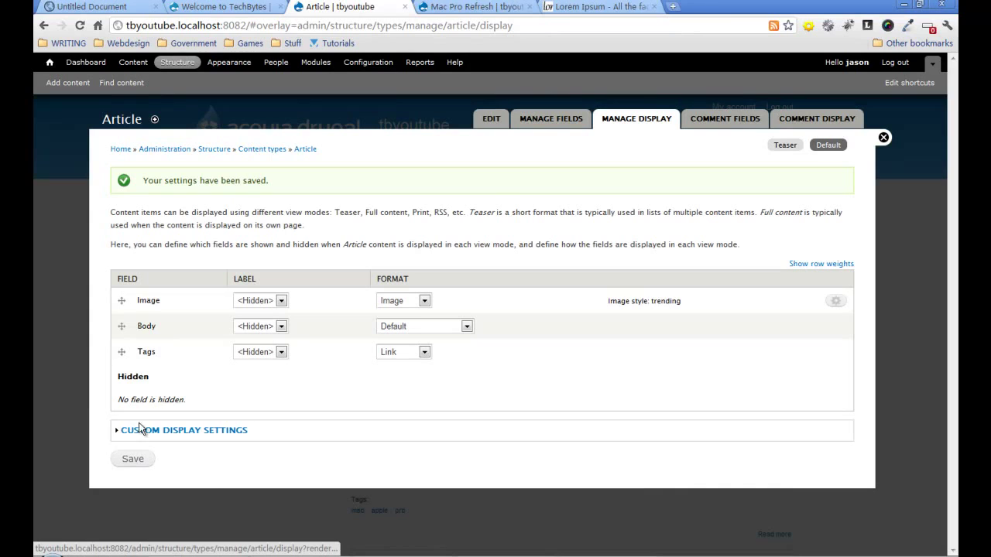
left_click(463, 8)
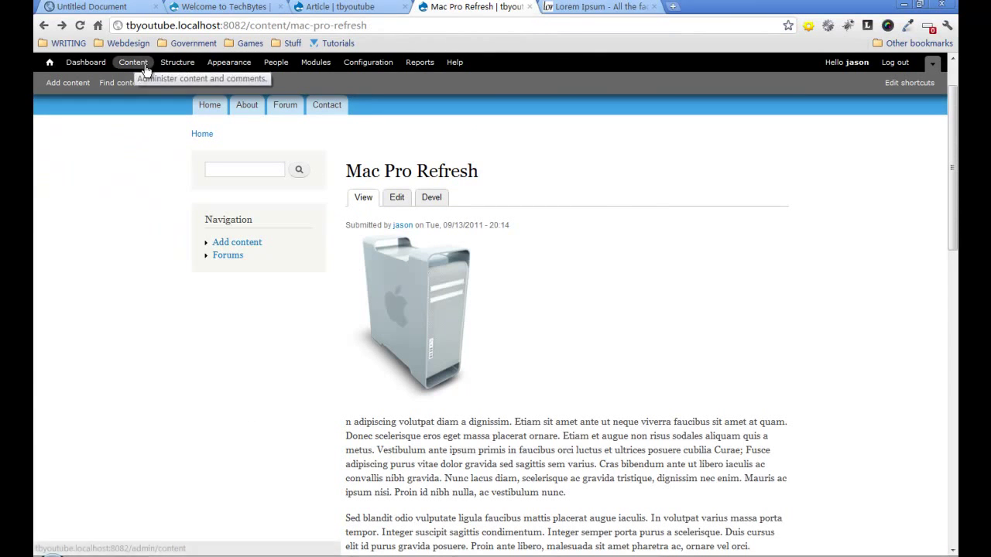
Step: Reload Mac Pro Refresh to see the smaller trending image and the unlabelled tags
left_click(79, 25)
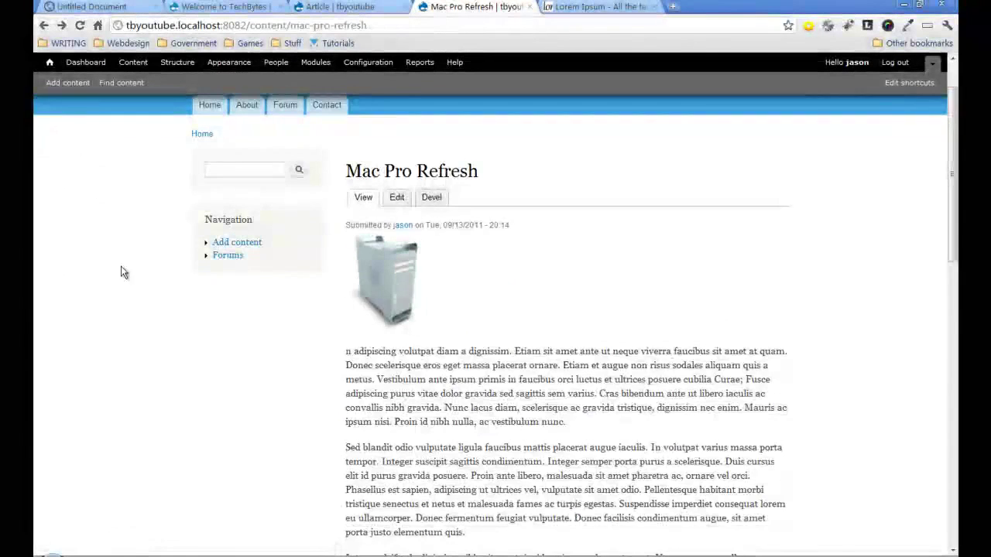
scroll(343, 214, "down", 2)
scroll(354, 199, "up", 2)
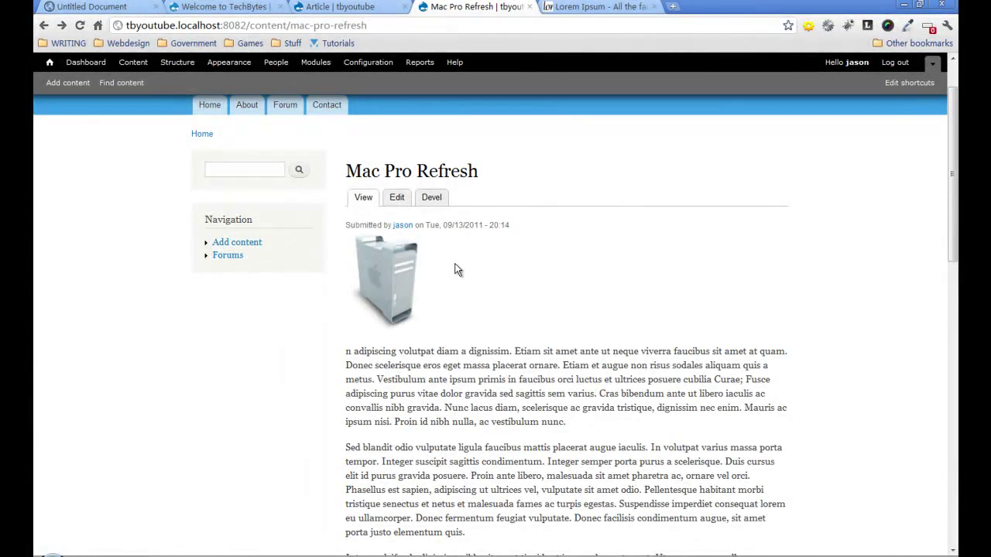
scroll(457, 269, "down", 10)
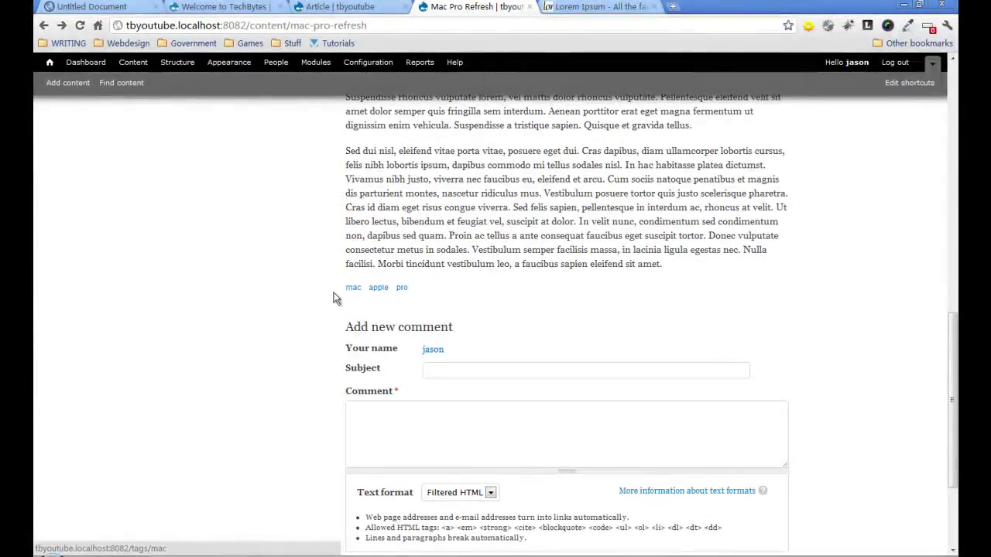
scroll(475, 298, "up", 3)
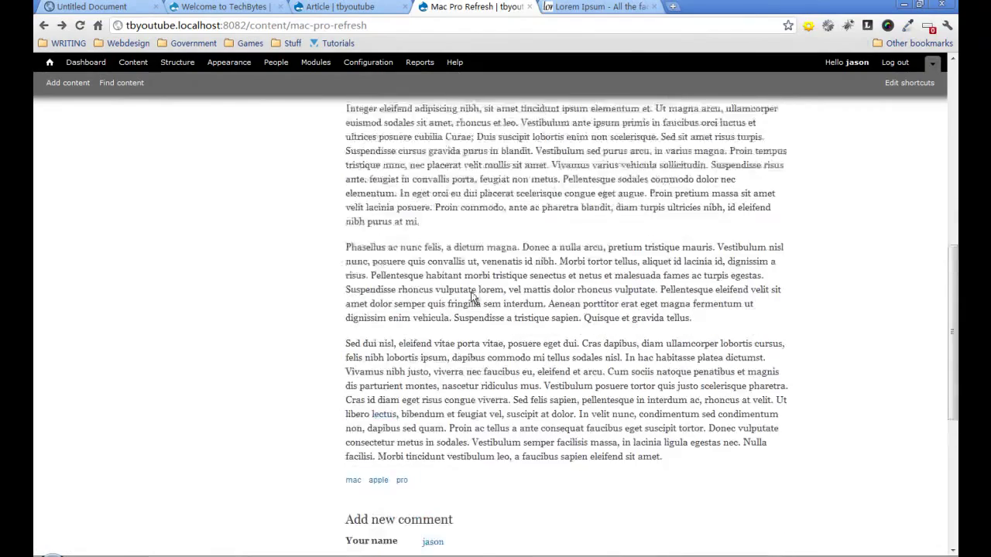
scroll(475, 298, "up", 10)
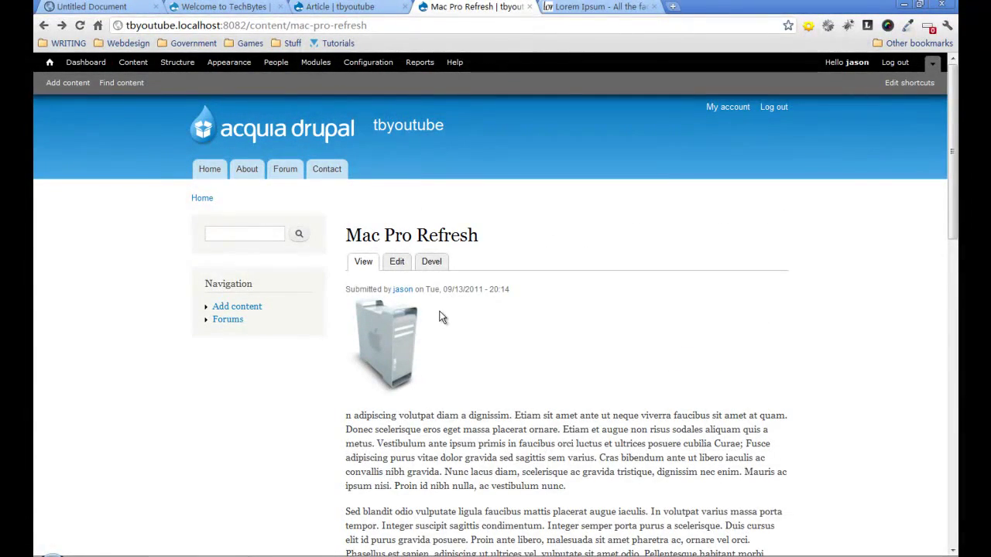
Step: Move the Tags field above Body in Article's display and save
left_click(335, 7)
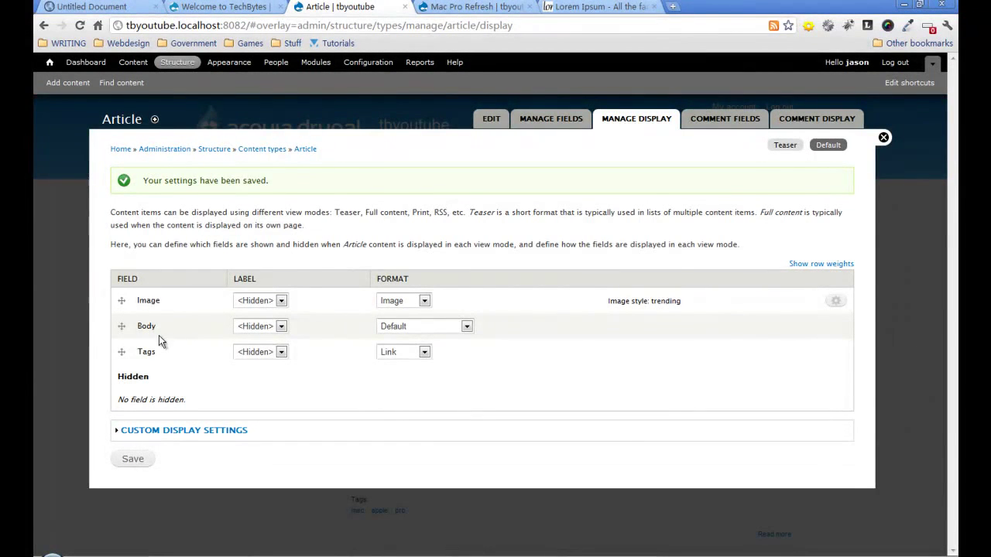
left_click_drag(122, 354, 123, 321)
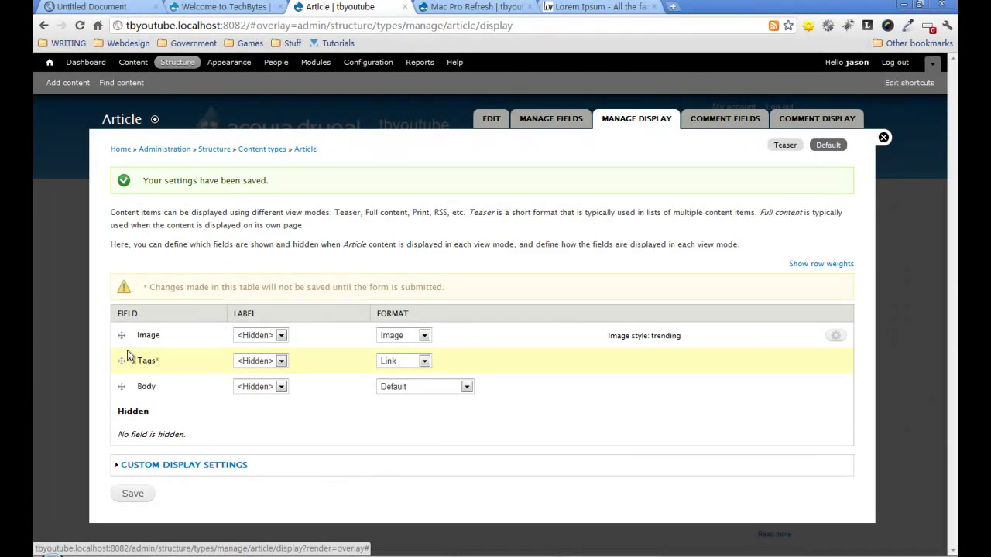
left_click(132, 496)
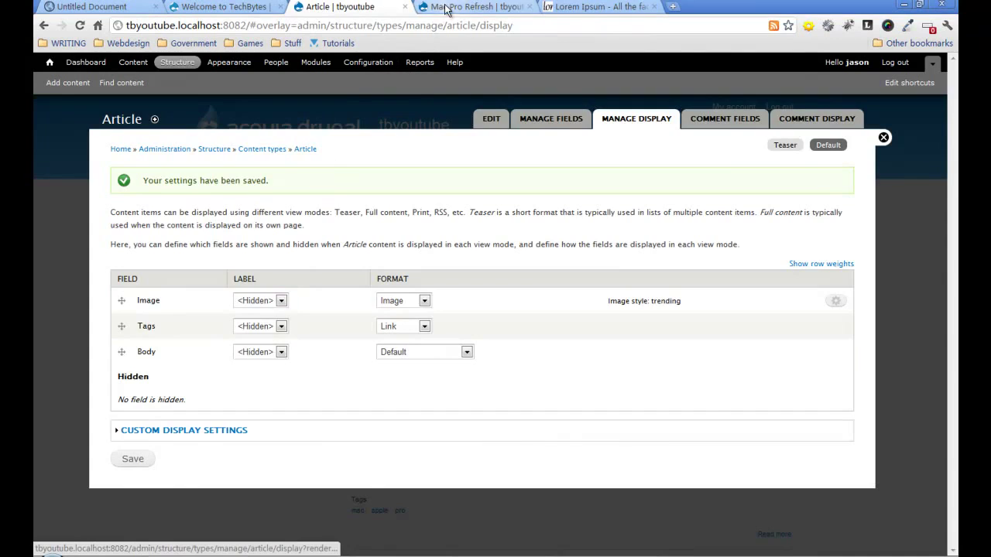
Step: Reload the Mac Pro Refresh article to check that the tags now sit under the image
left_click(447, 8)
left_click(79, 26)
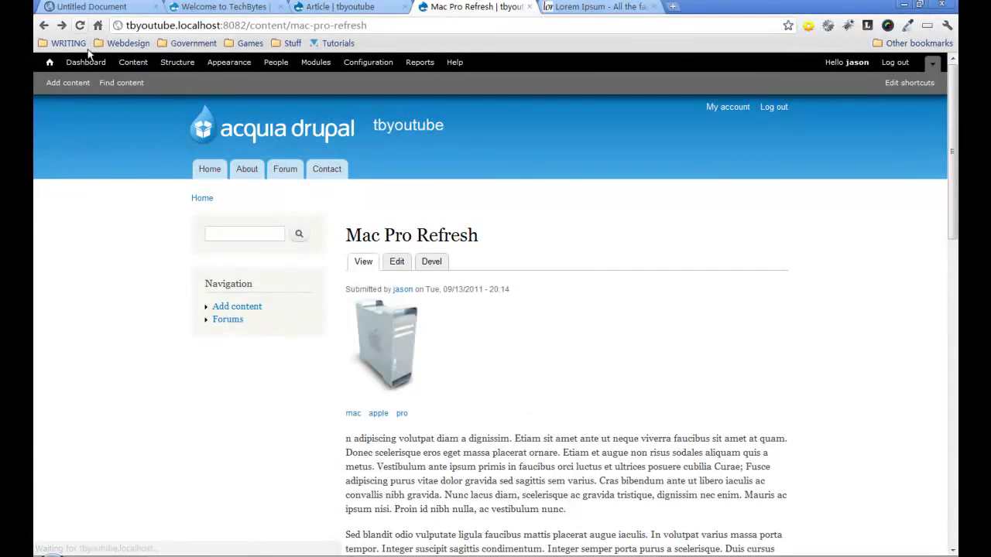
scroll(202, 301, "down", 1)
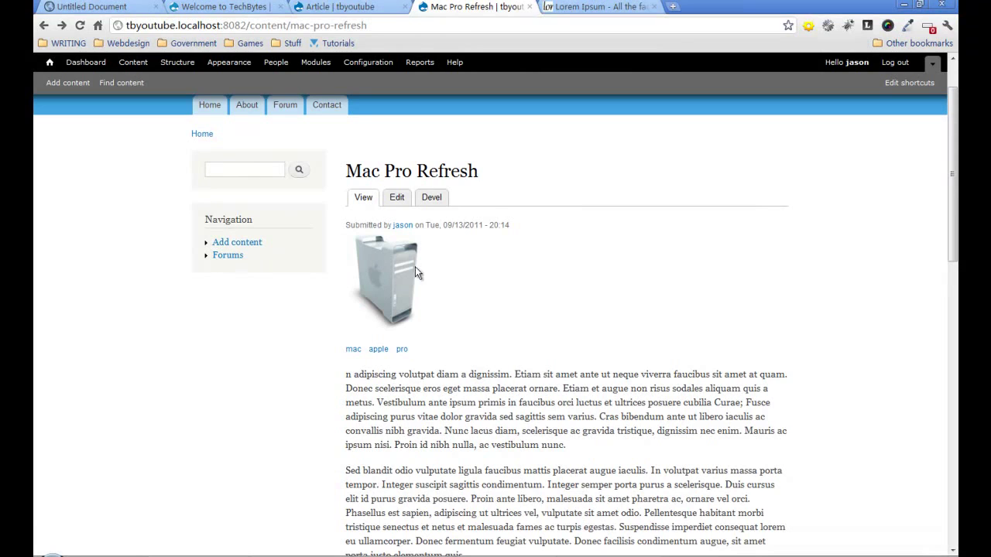
left_click(323, 9)
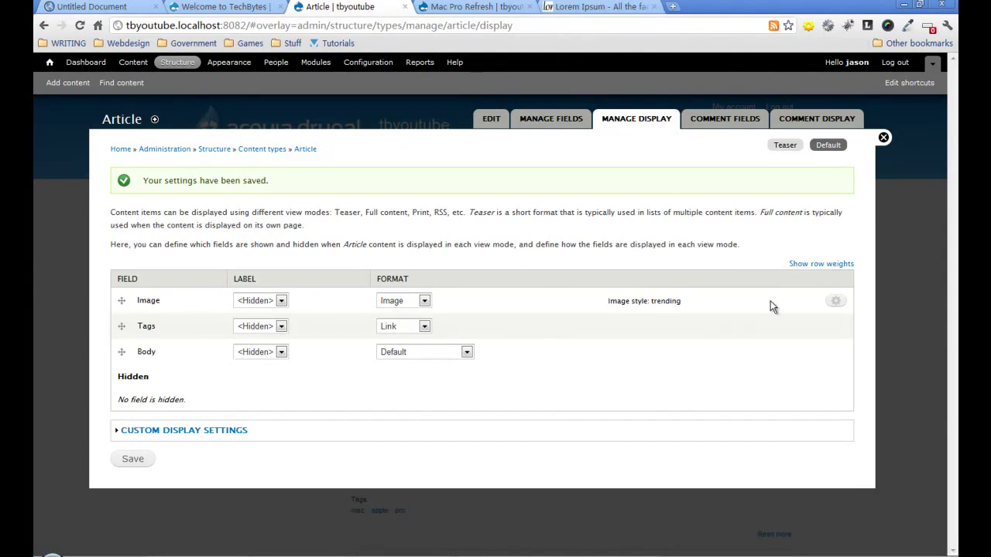
Step: Switch Article's Image field back to the large image style
left_click(833, 303)
left_click(561, 333)
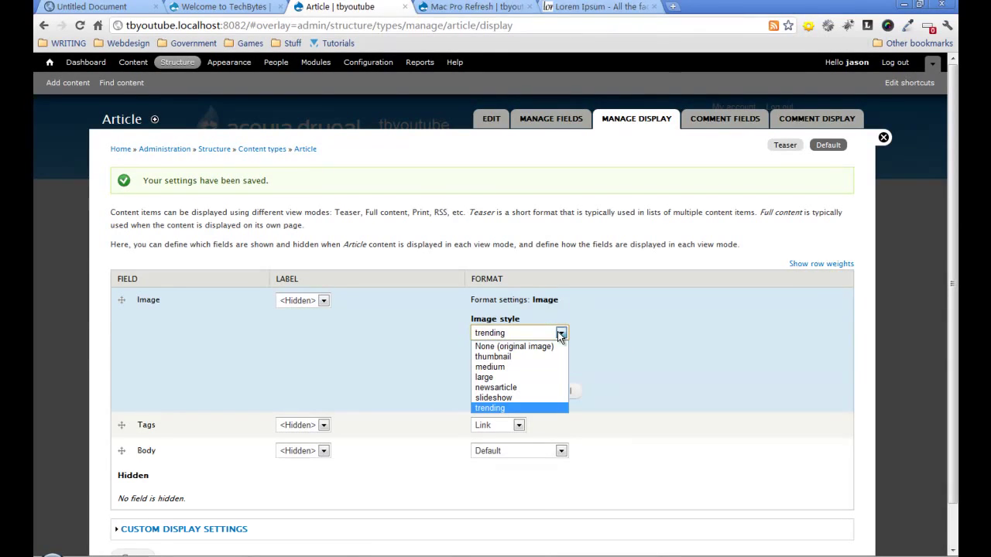
left_click(516, 376)
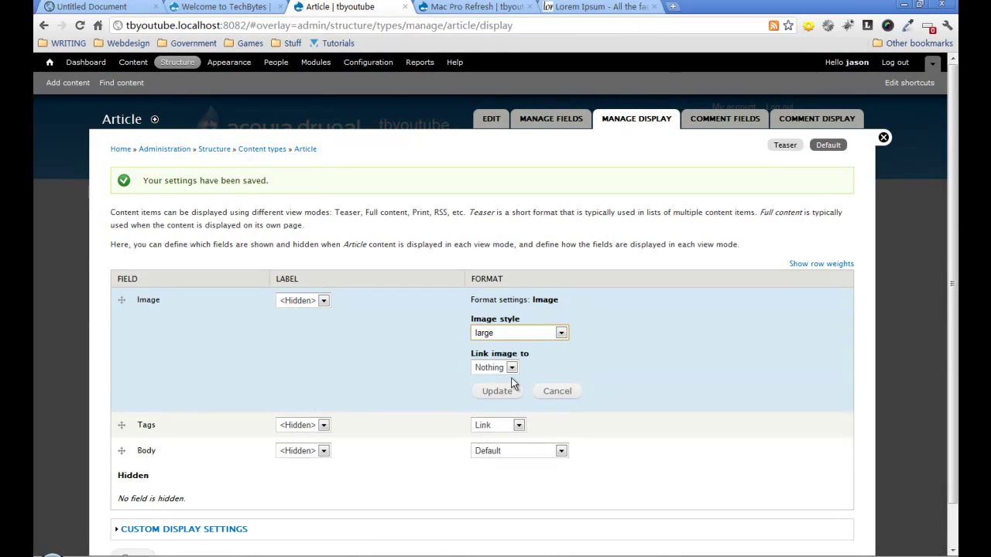
left_click(502, 391)
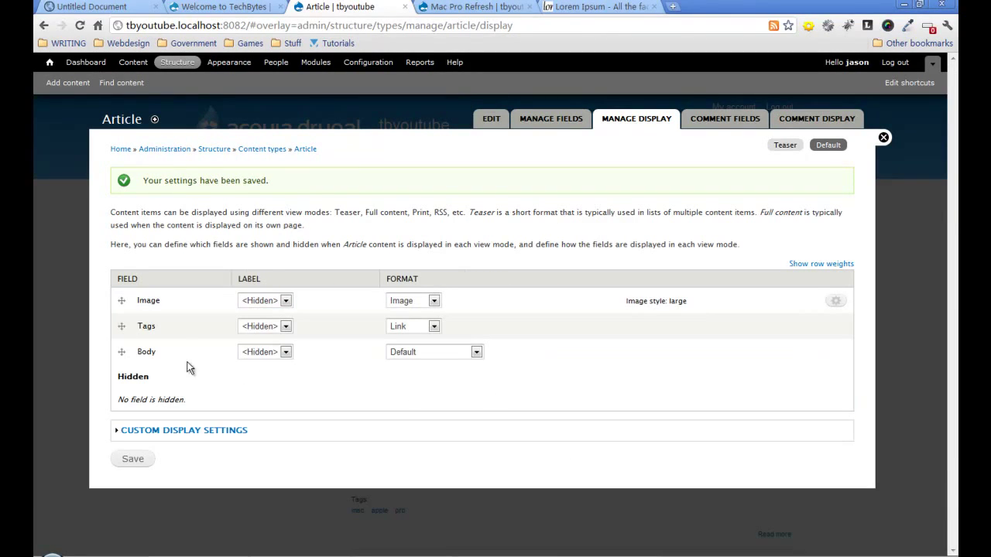
Step: Move Tags back below Body, save the display, and close the admin overlay
left_click_drag(121, 326, 121, 352)
left_click(129, 497)
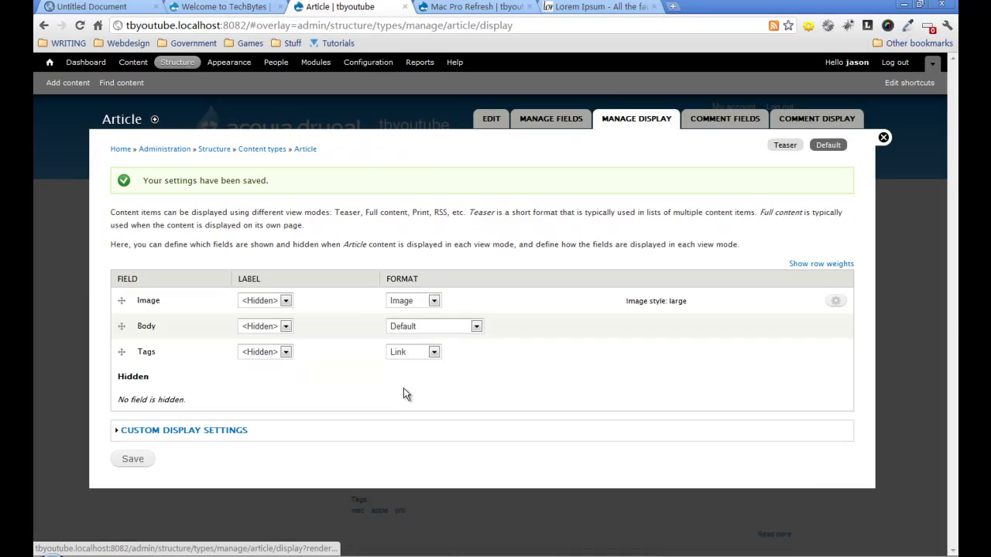
left_click(884, 140)
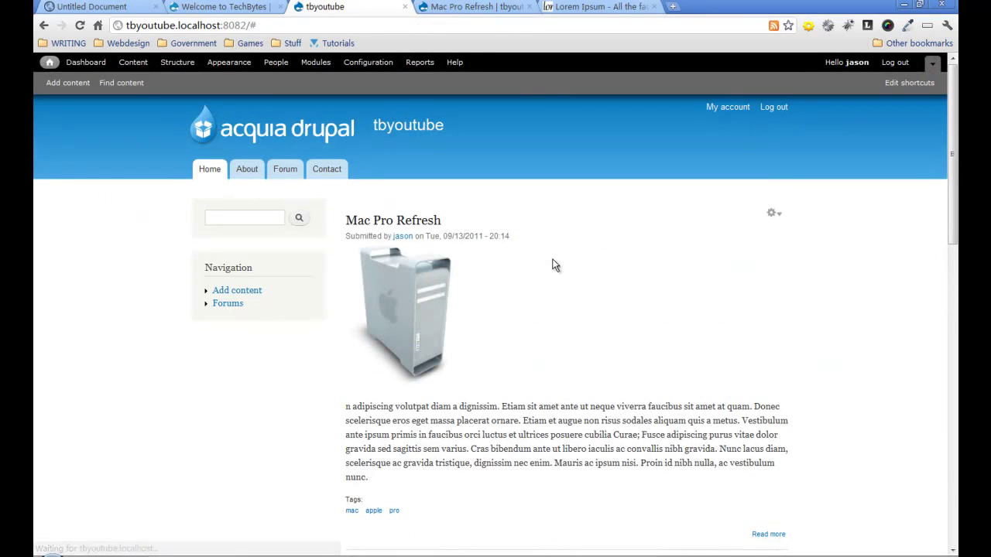
Step: Start a new Article titled 'Mac Pro Refresh 2' with tags 'mac, pro'
left_click(253, 298)
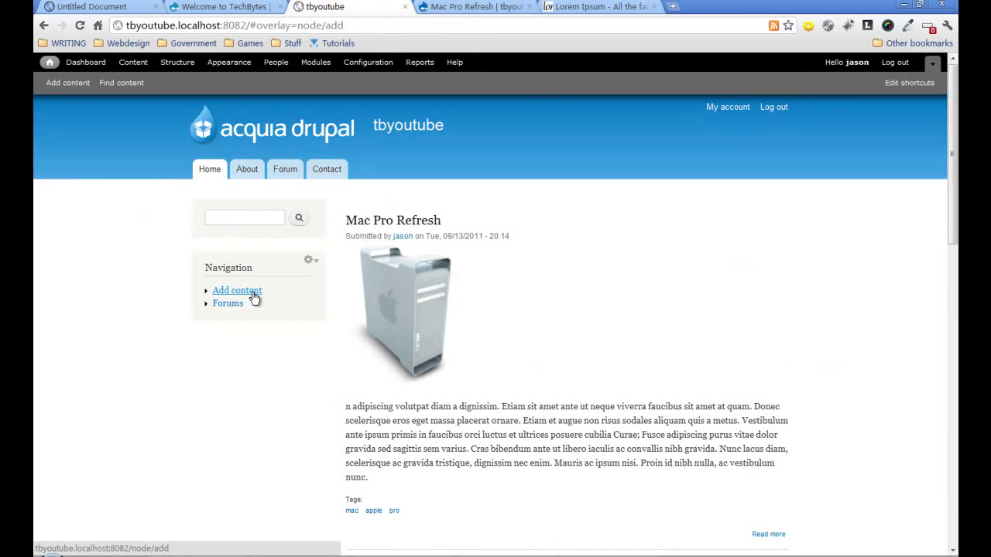
left_click(143, 173)
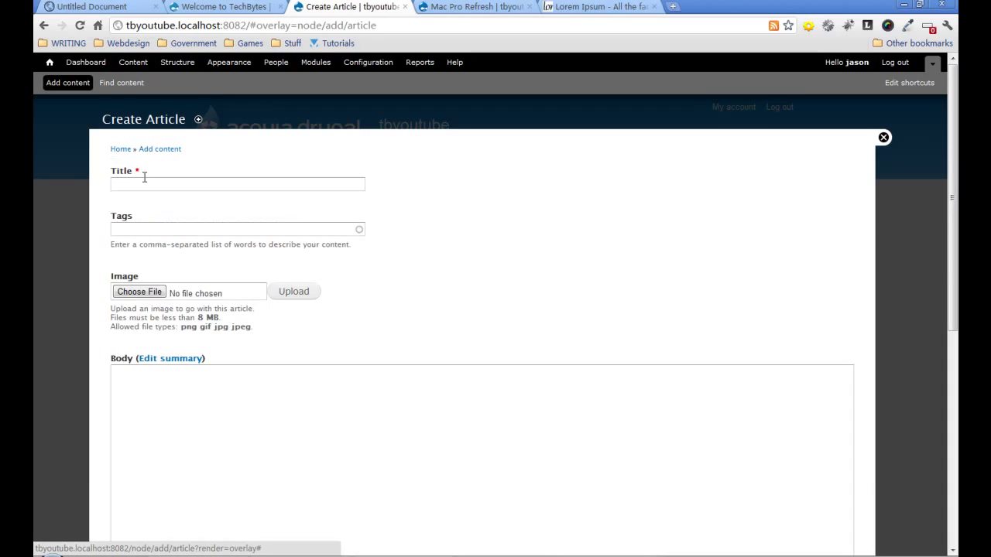
left_click(146, 178)
type("mac")
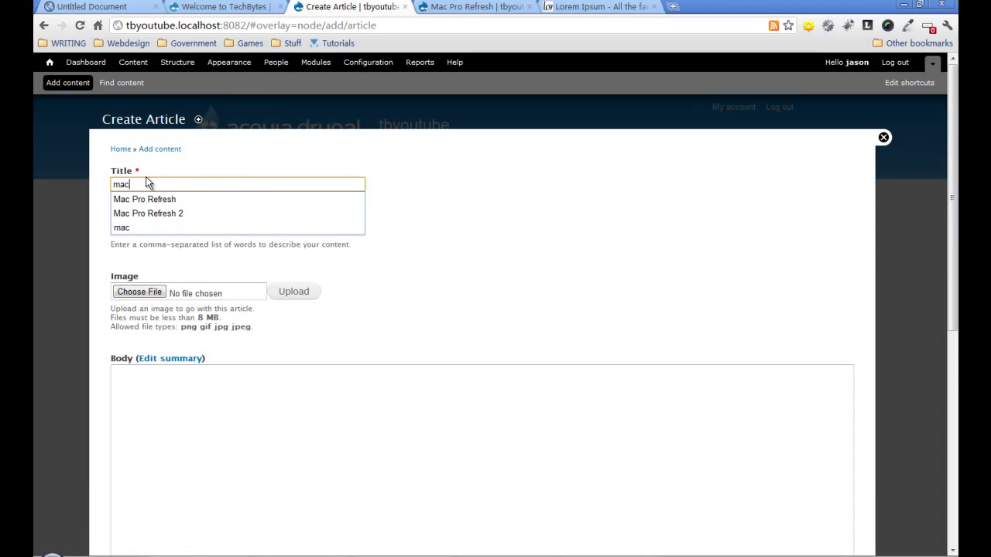
key("Down")
key("Down")
key("Return")
left_click(206, 227)
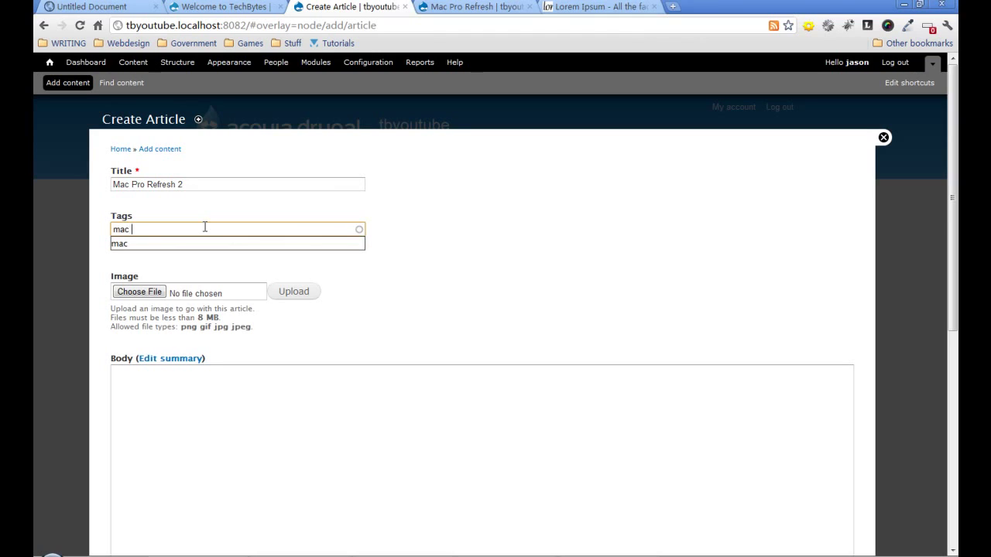
type("mac, pro")
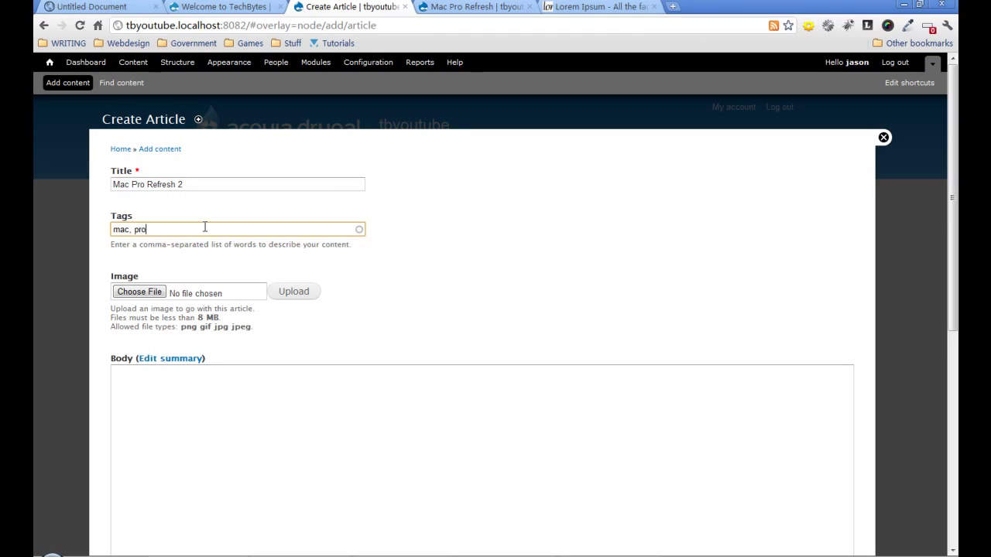
type(", apple")
Step: Upload apple-mac-pro-one-3.jpg with its saved alternate text, then switch to the Lorem Ipsum tab
left_click(133, 292)
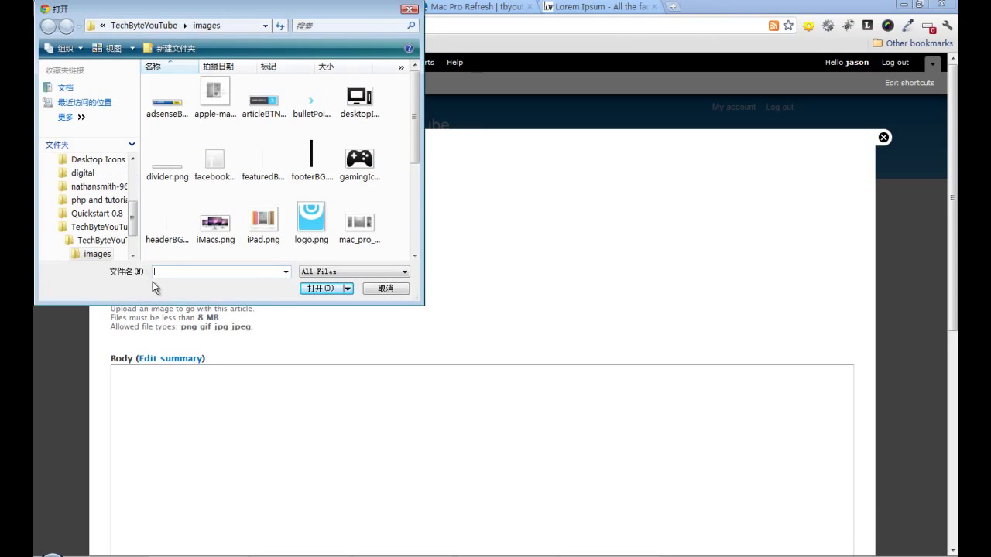
left_click(210, 116)
left_click(329, 288)
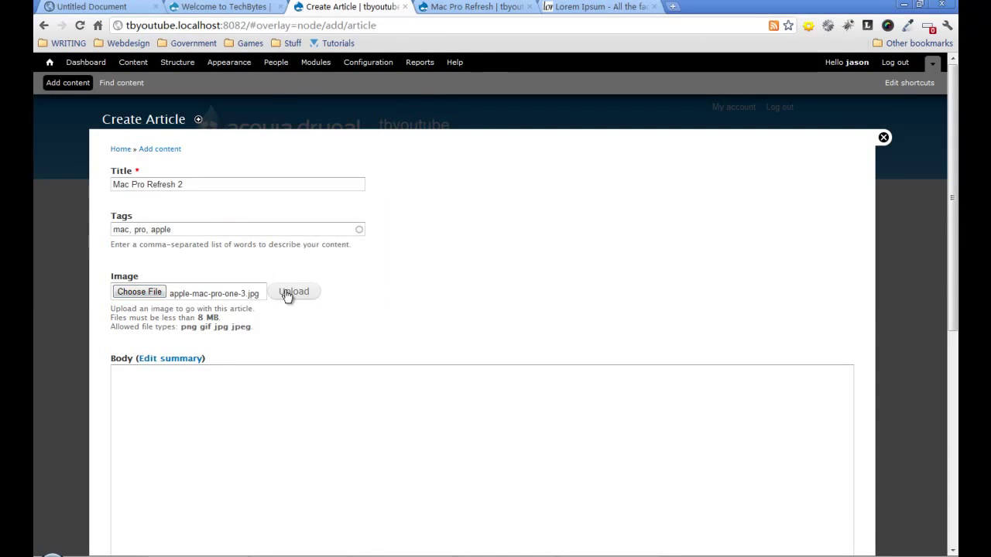
left_click(234, 323)
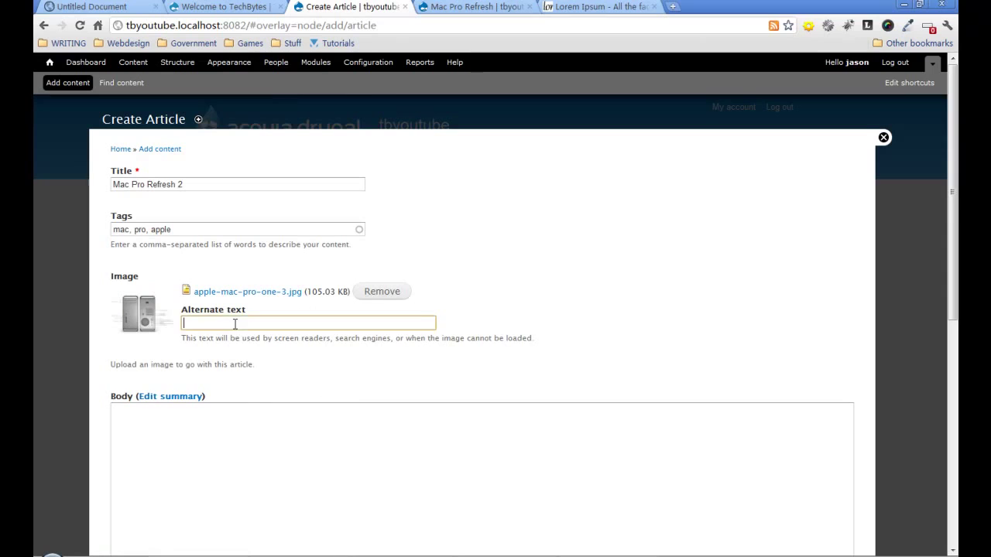
left_click(238, 323)
left_click(238, 352)
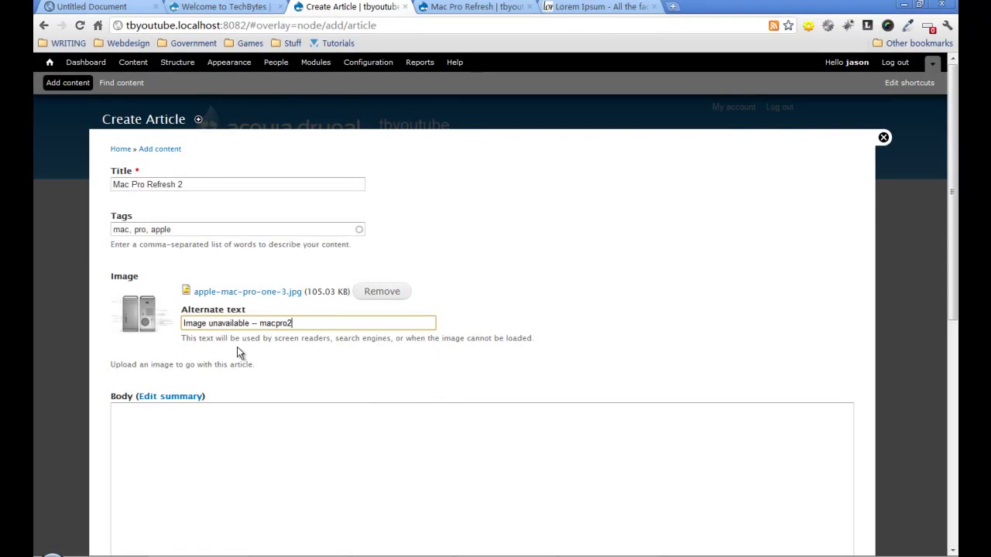
left_click(204, 420)
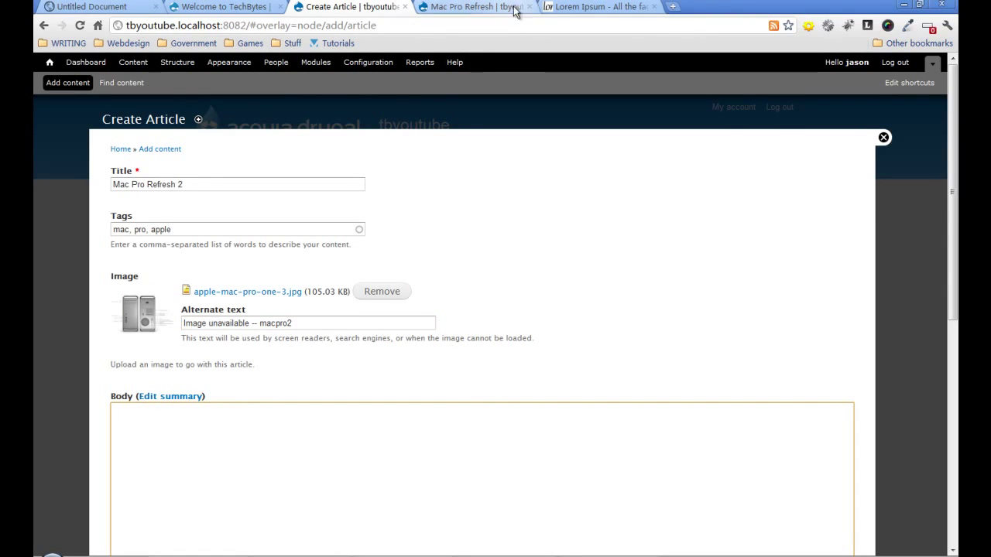
left_click(597, 7)
Step: Generate a fresh five-paragraph Lorem Ipsum batch and select all of it
left_click(46, 29)
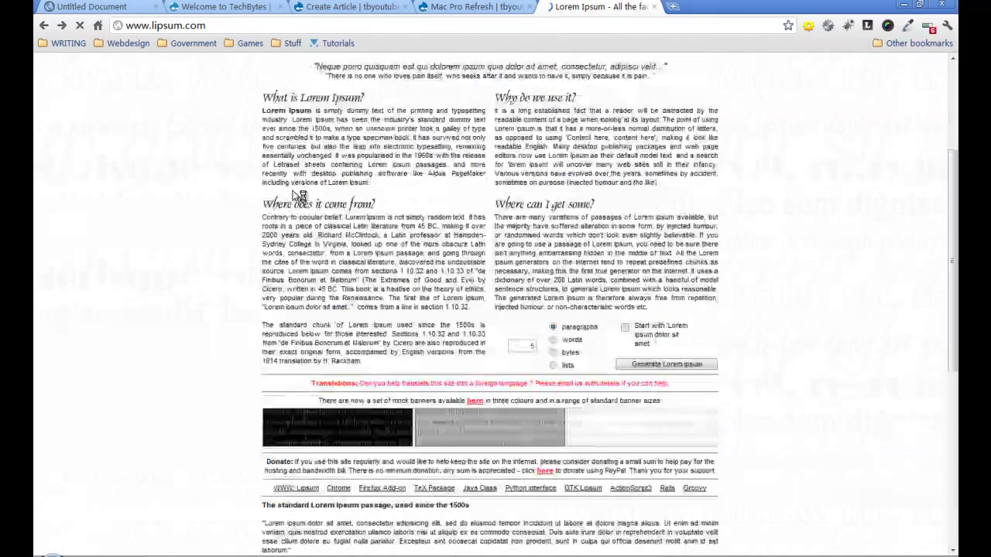
left_click(632, 365)
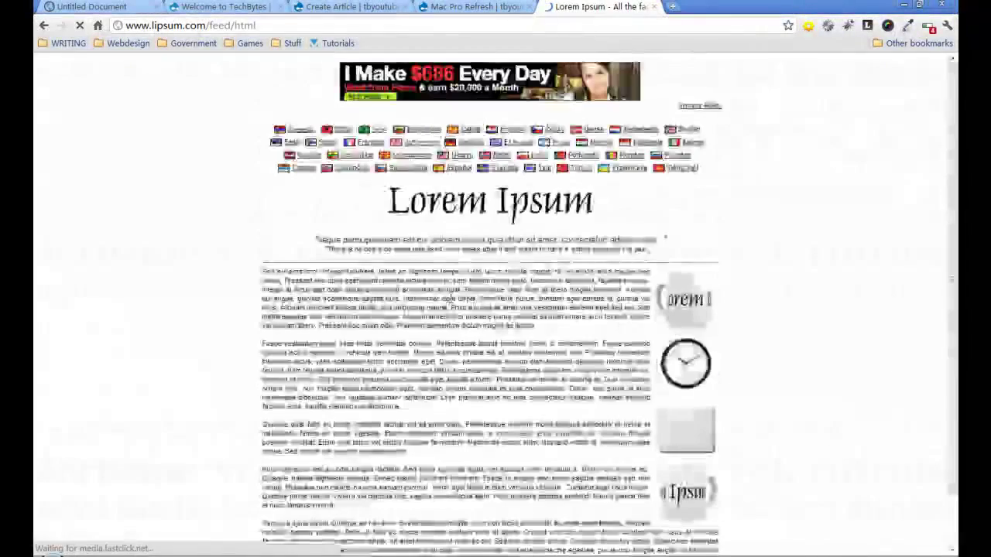
left_click_drag(263, 271, 690, 520)
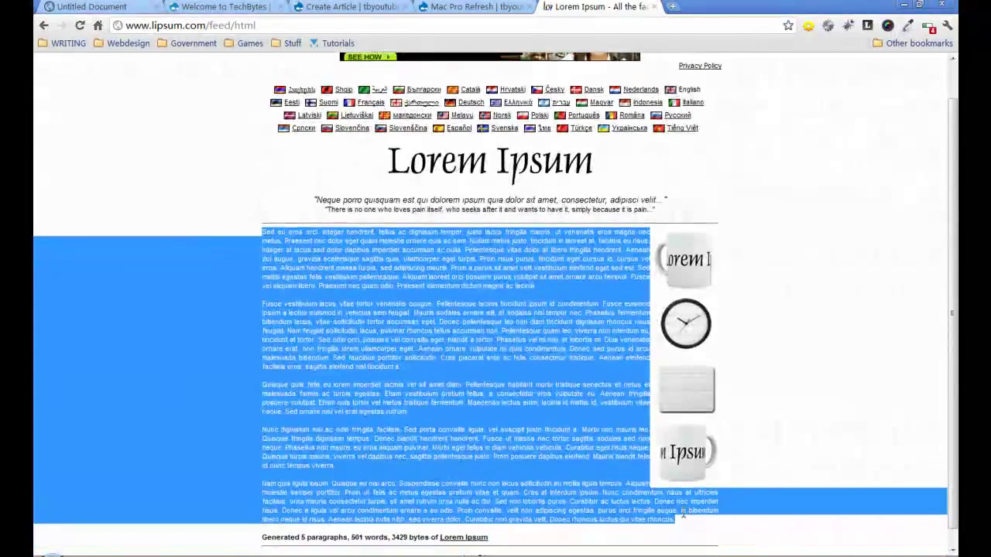
Step: Paste the Lorem Ipsum into the Body and save the Mac Pro Refresh 2 article
left_click(341, 7)
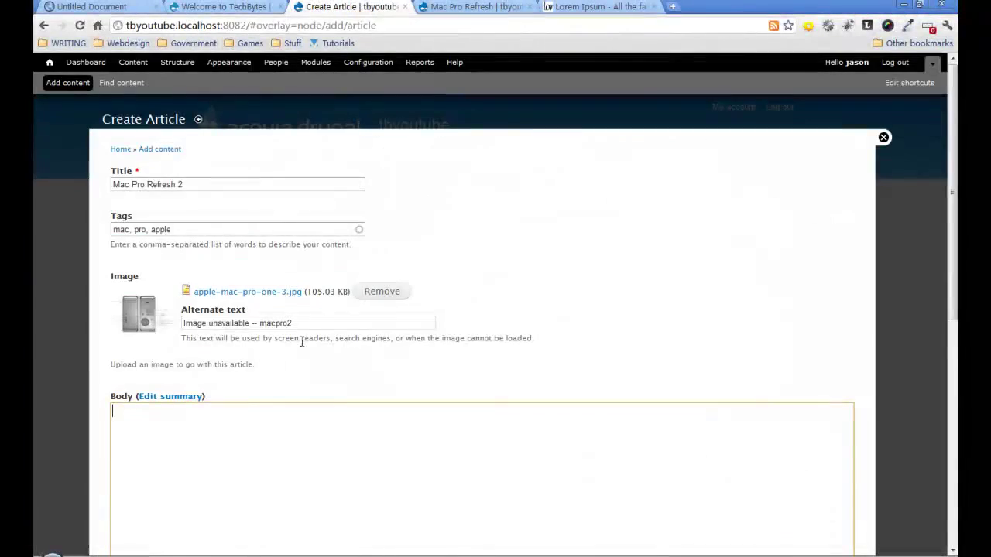
left_click(280, 437)
key("ctrl+v")
scroll(280, 438, "down", 6)
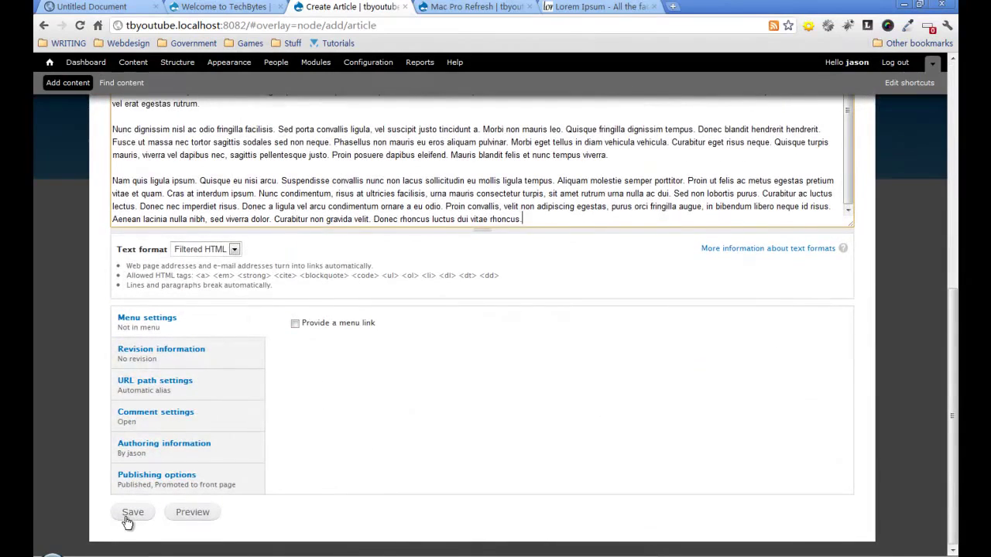
left_click(132, 514)
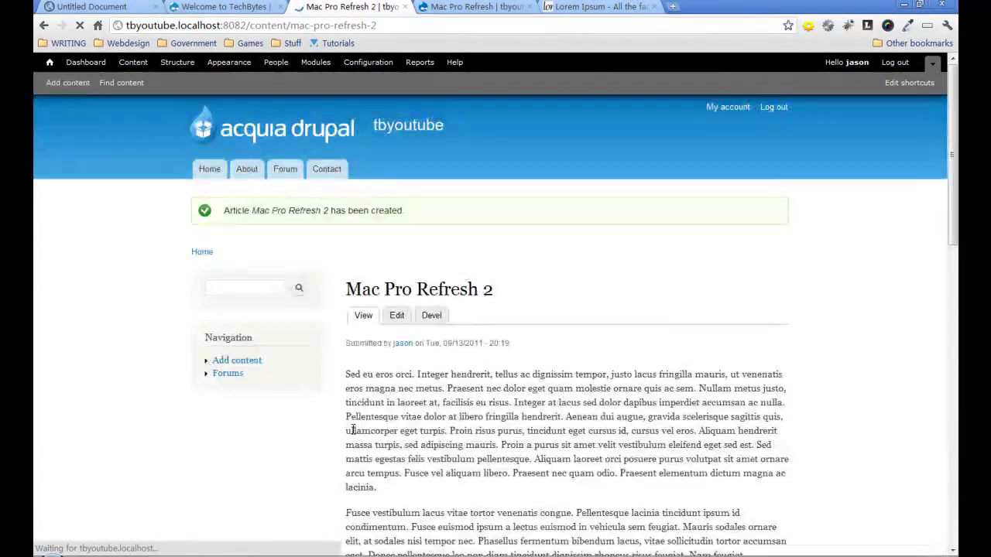
scroll(353, 430, "down", 3)
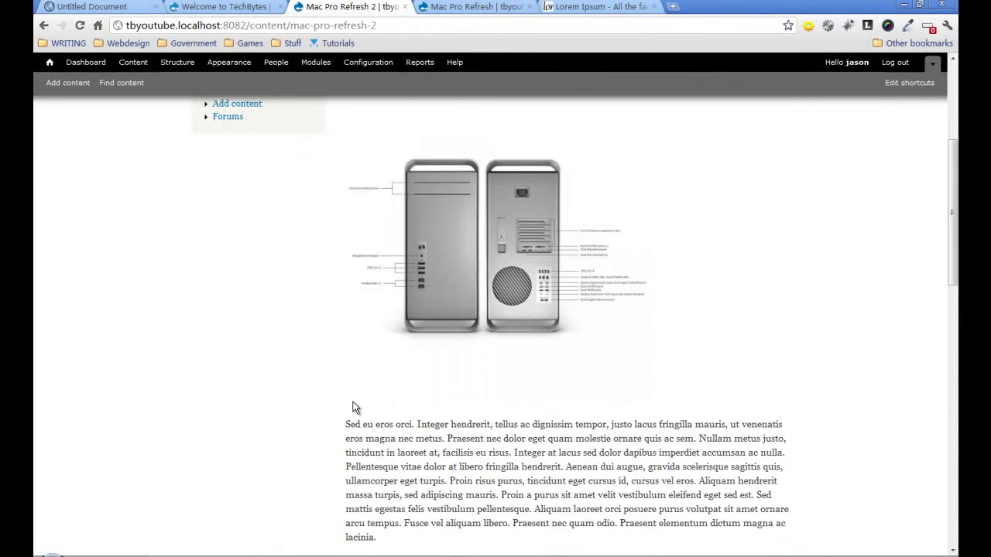
scroll(355, 408, "down", 15)
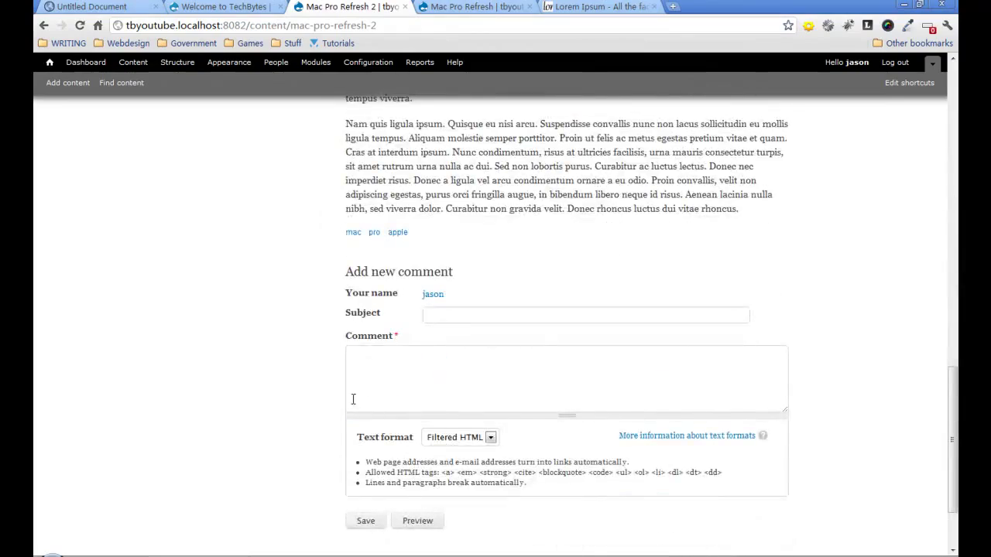
scroll(353, 398, "up", 18)
Step: View the front page, with Mac Pro Refresh 2 listed above Mac Pro Refresh
left_click(208, 170)
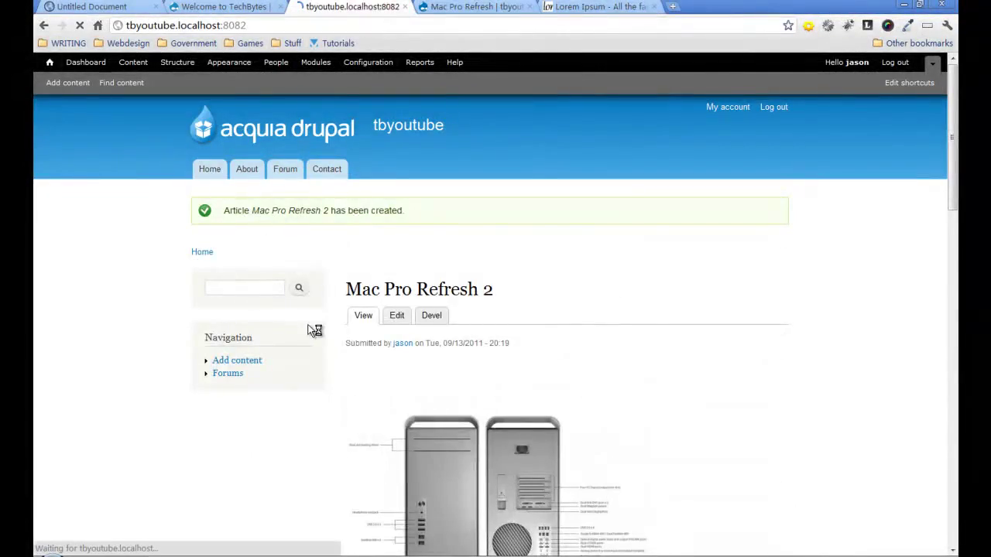
scroll(321, 325, "down", 3)
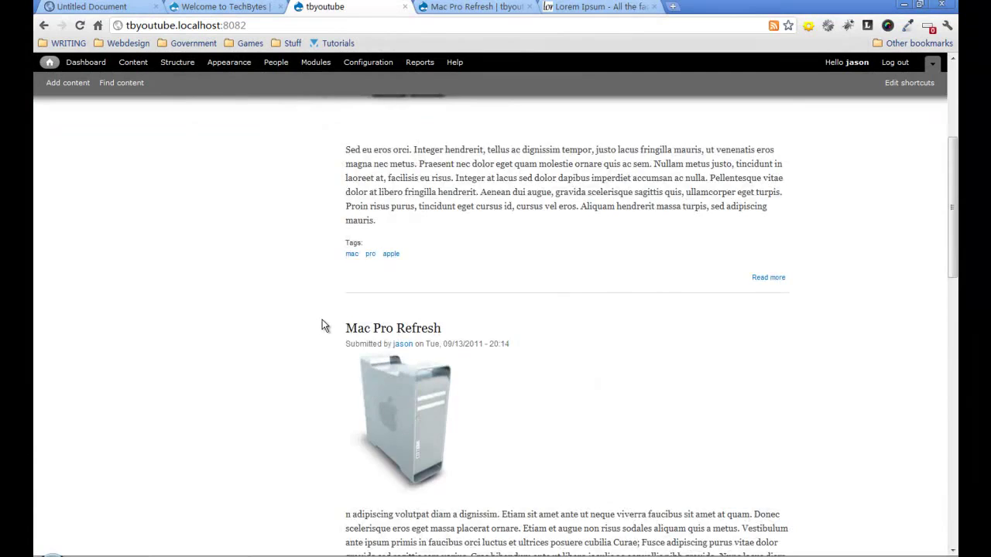
scroll(324, 325, "up", 3)
scroll(347, 283, "down", 5)
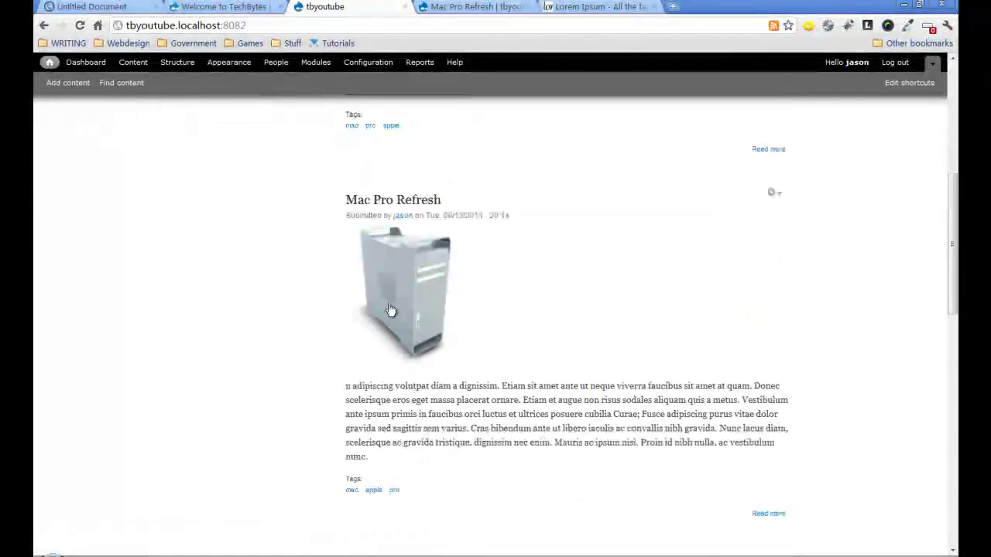
scroll(390, 309, "down", 2)
scroll(361, 317, "down", 2)
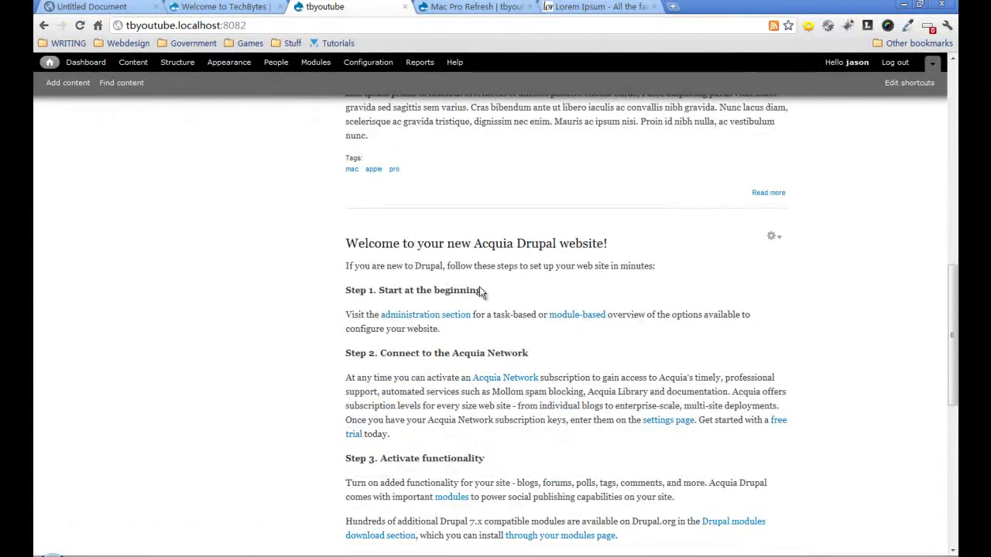
scroll(424, 288, "up", 10)
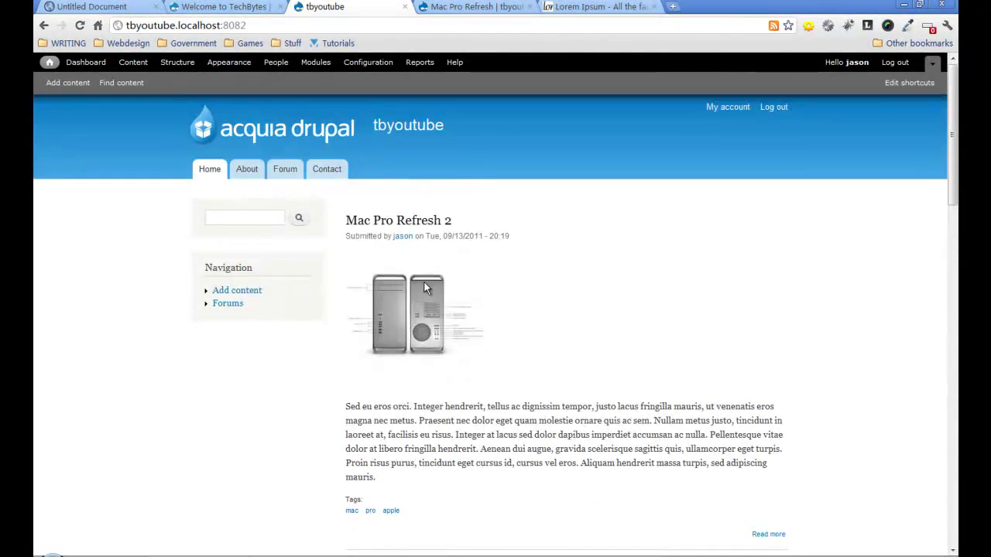
Step: Delete the 'Welcome to your new Acquia Drupal website!' page from the unfiltered content list
left_click(133, 64)
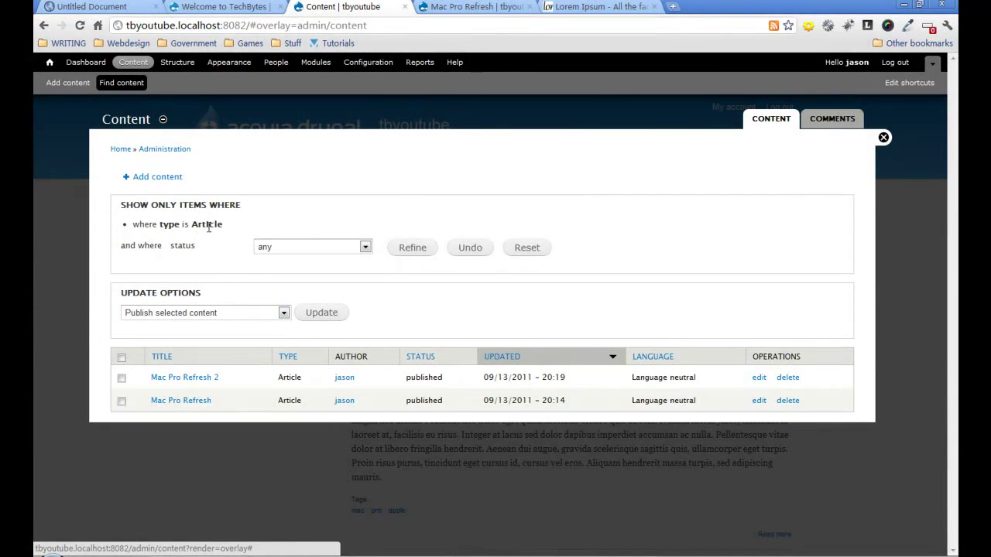
left_click(469, 248)
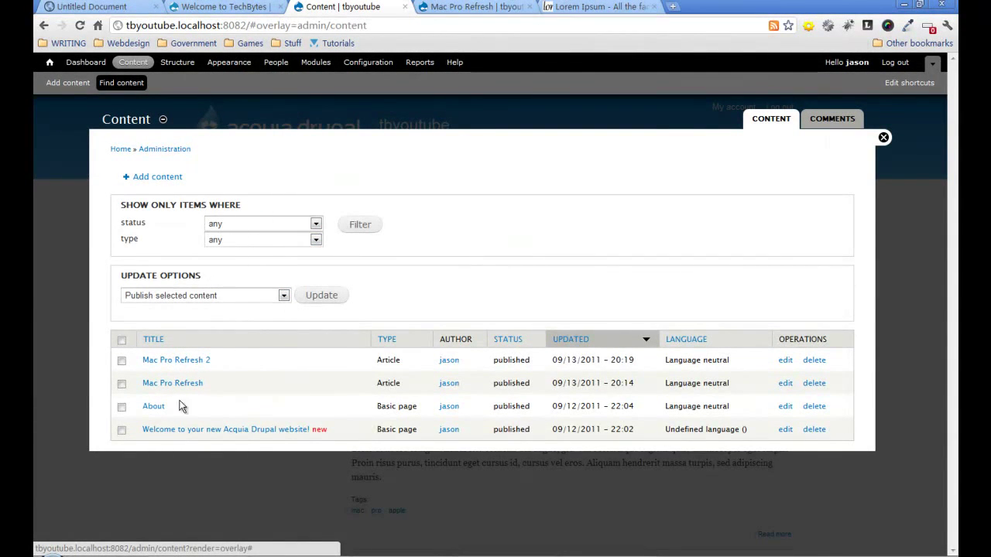
left_click(122, 430)
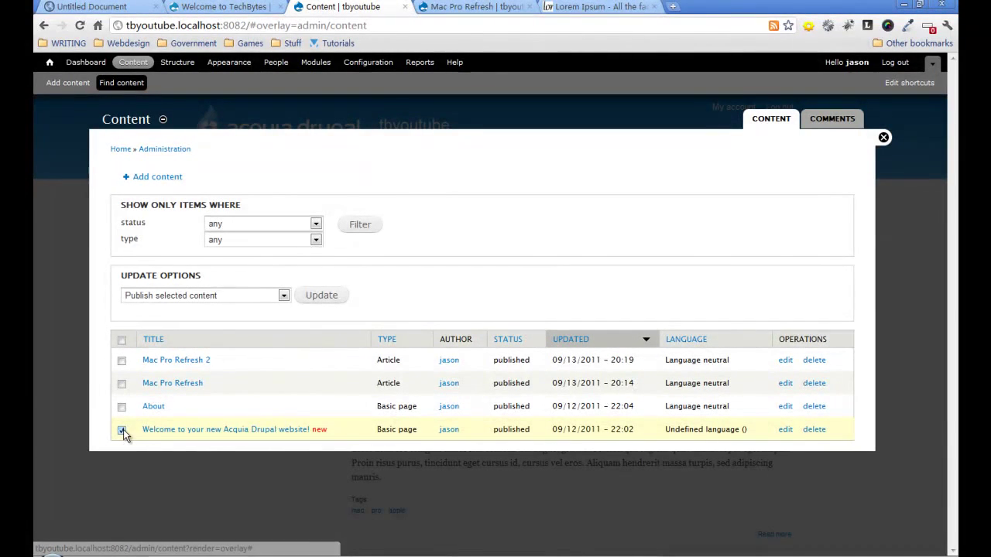
left_click(813, 429)
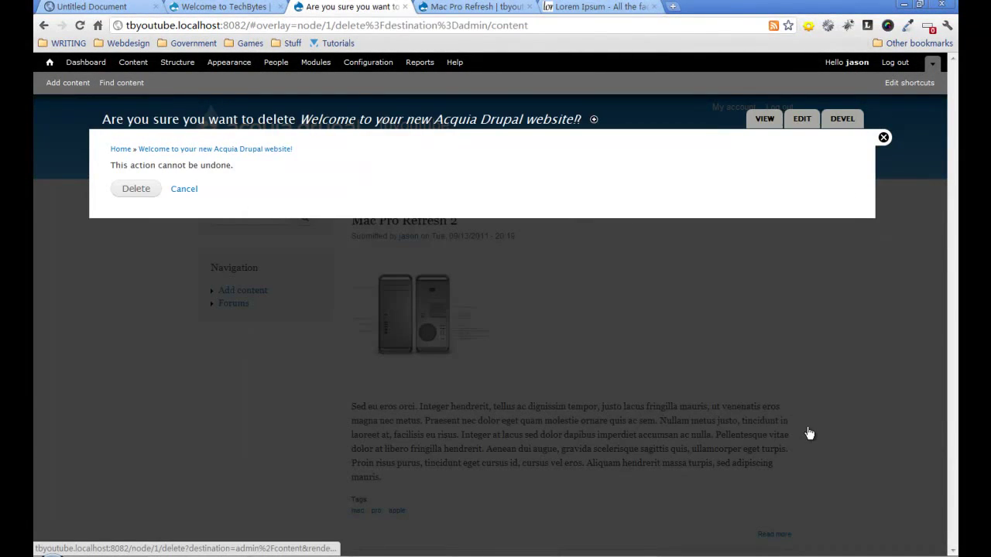
left_click(135, 188)
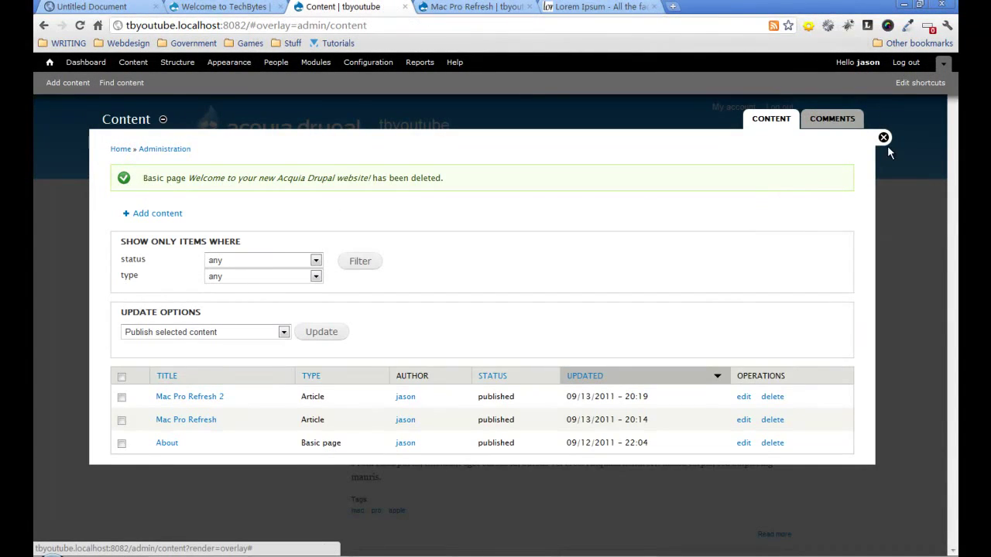
left_click(883, 139)
scroll(500, 244, "down", 5)
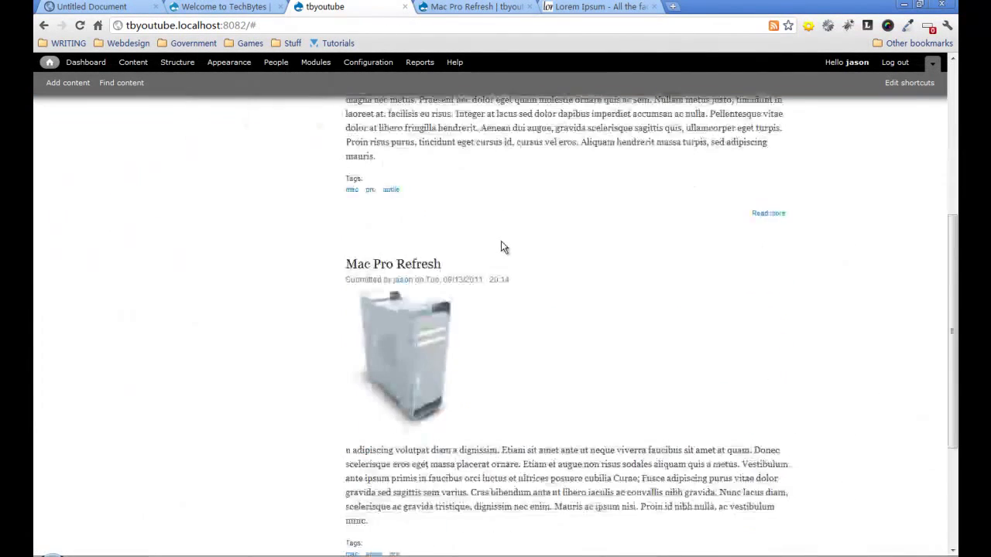
scroll(501, 244, "down", 3)
scroll(507, 248, "up", 10)
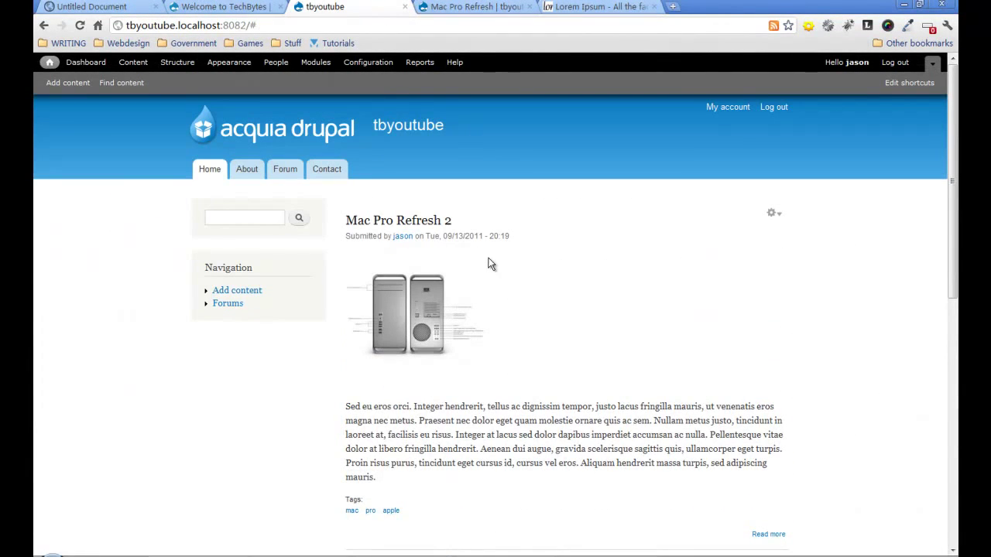
scroll(467, 256, "down", 1)
scroll(464, 257, "up", 1)
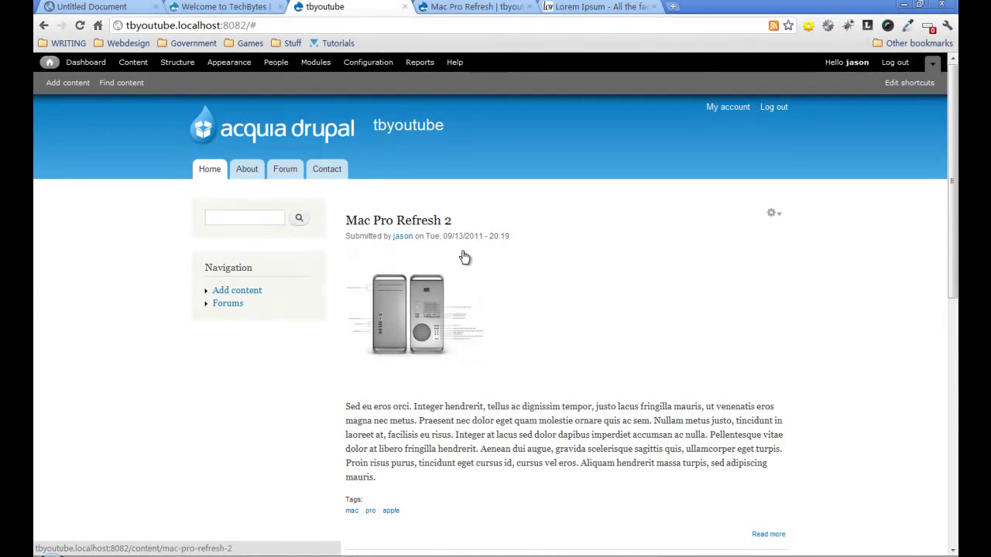
left_click(86, 7)
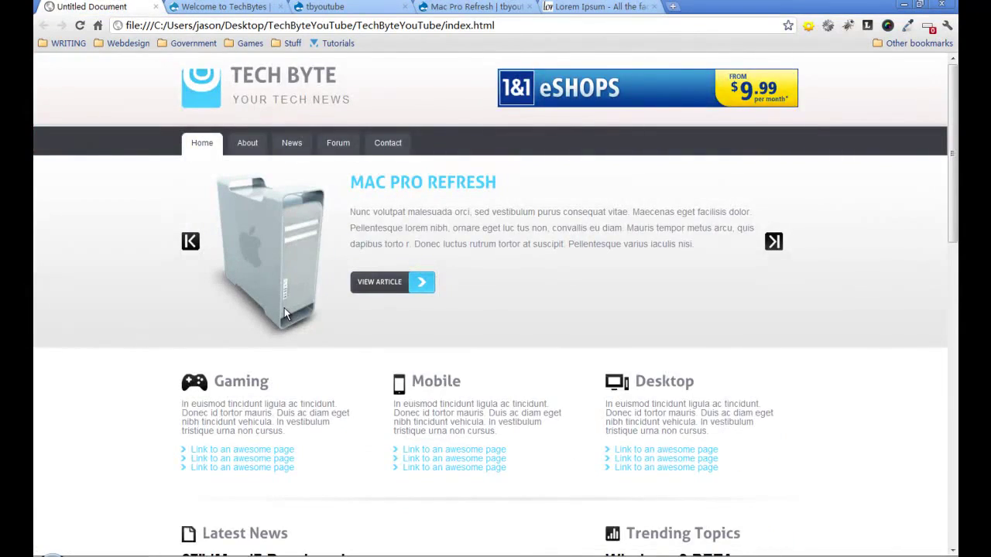
scroll(284, 308, "down", 5)
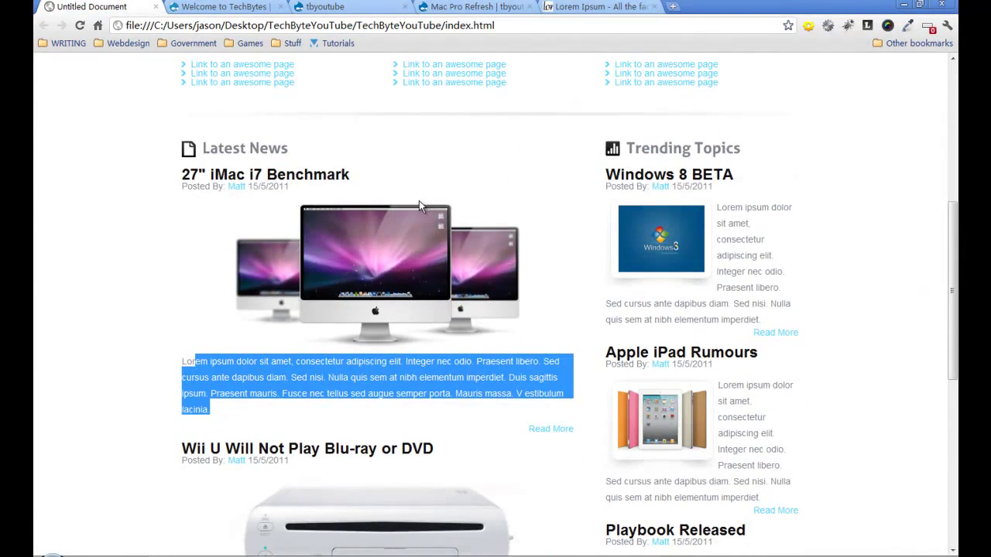
scroll(419, 207, "down", 3)
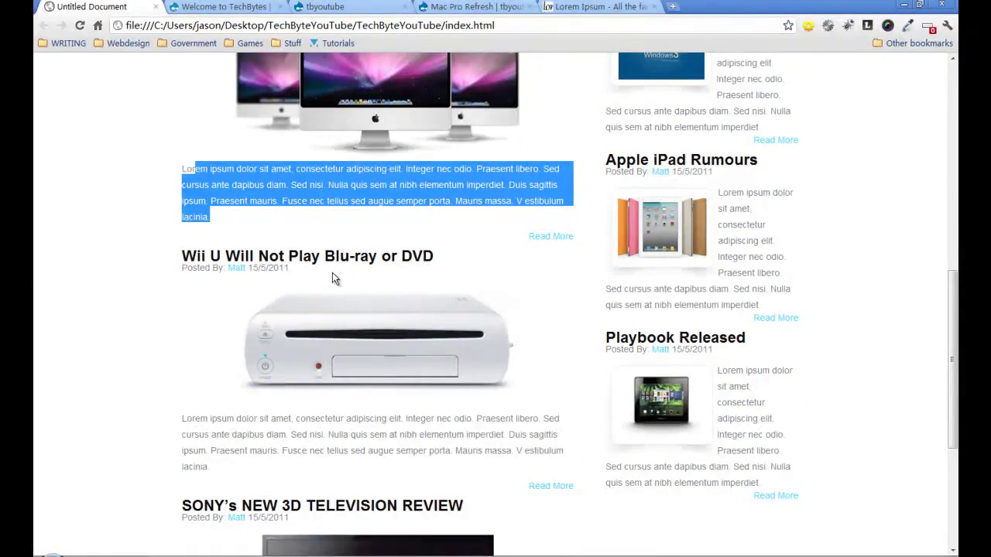
scroll(333, 272, "down", 3)
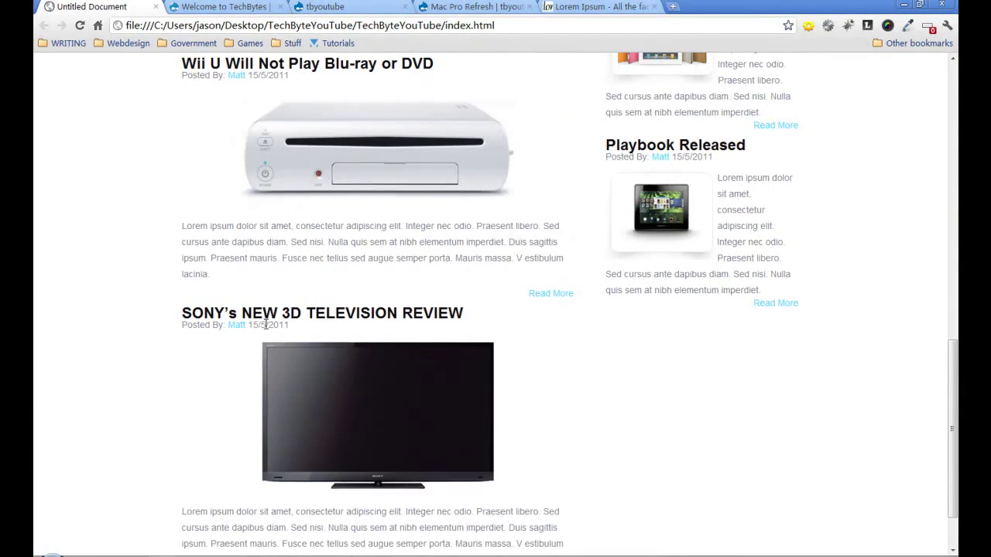
scroll(334, 363, "down", 1)
scroll(454, 440, "up", 10)
scroll(252, 178, "up", 3)
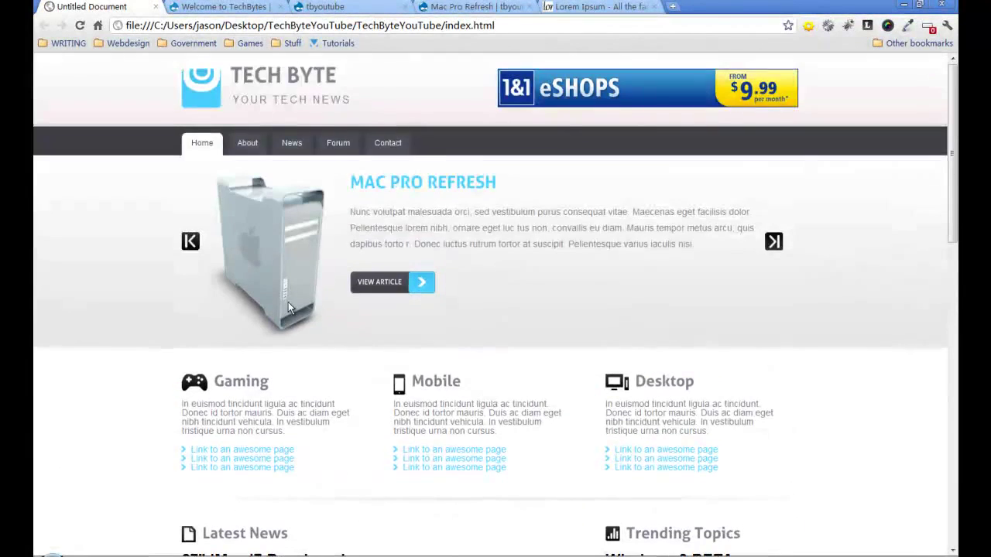
left_click(331, 7)
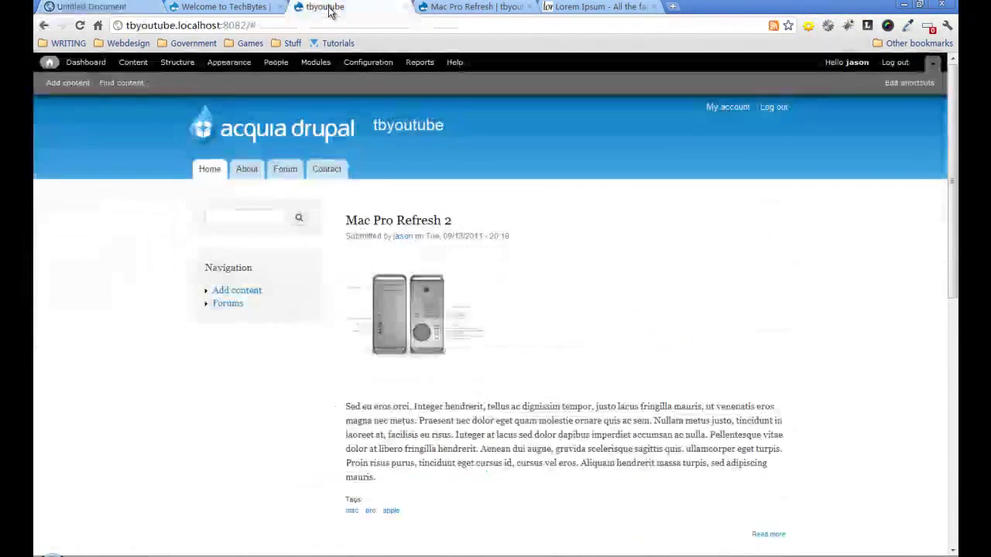